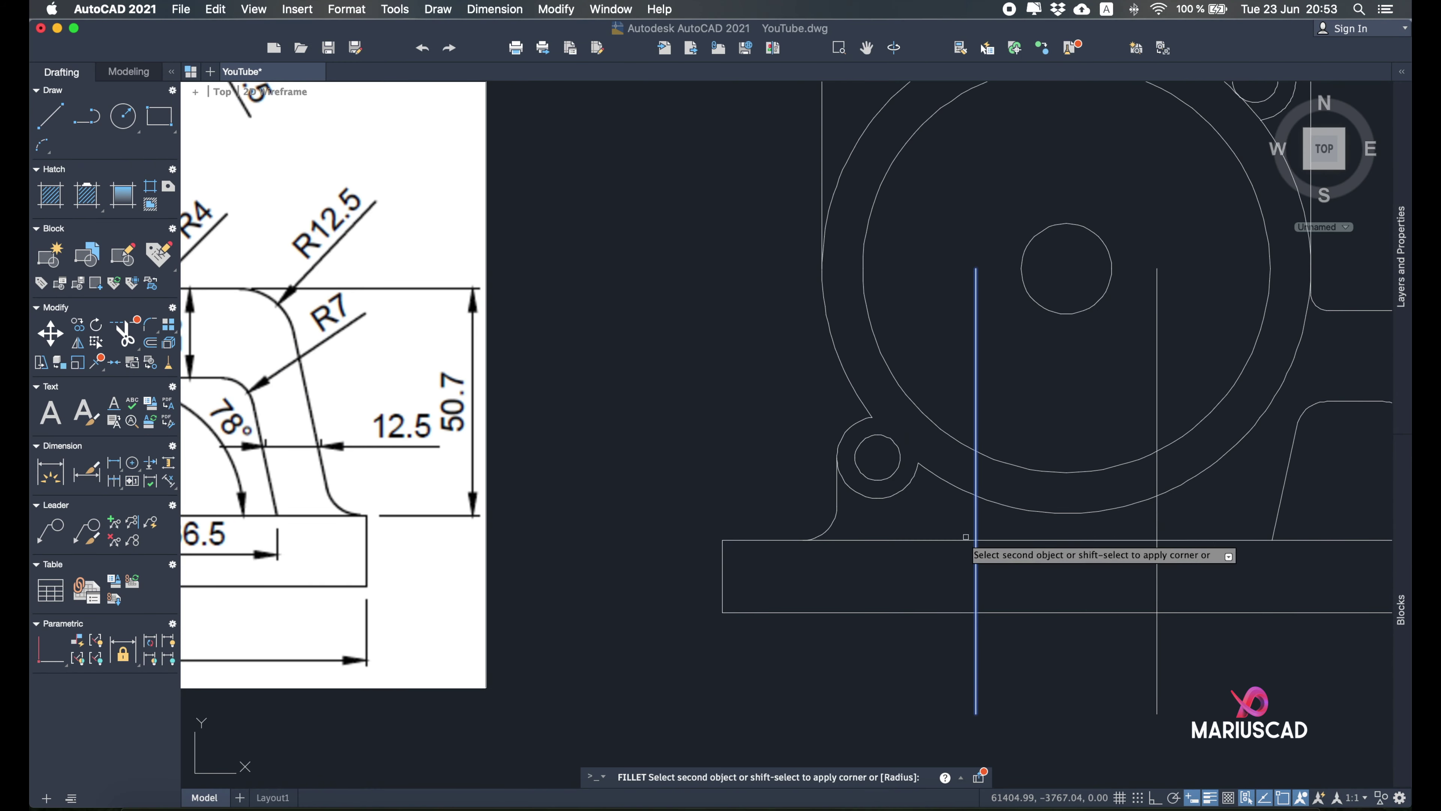
# Fillet the vertical line to the base outline, measure the triangular area, and window-select the solid.
pyautogui.click(965, 538)
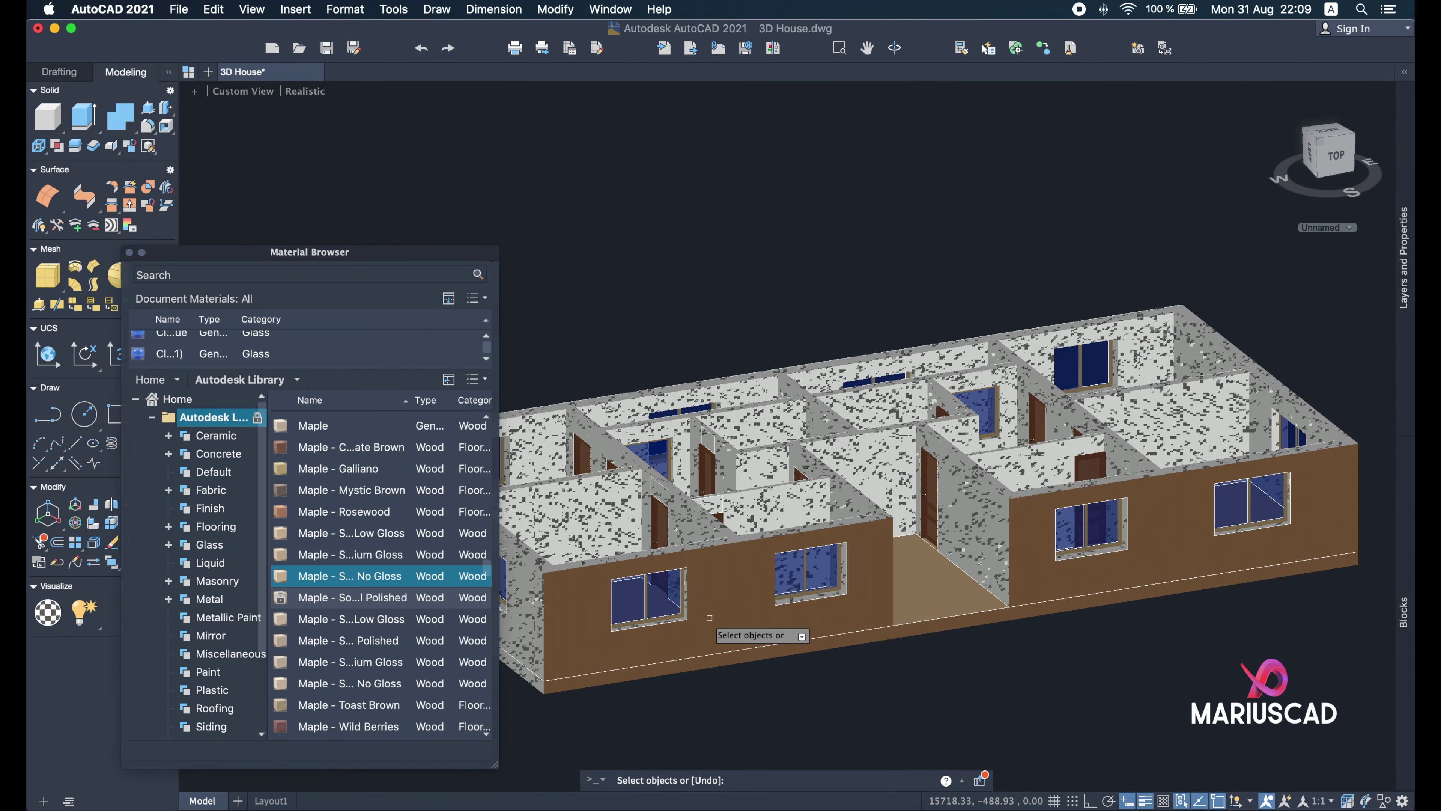
pyautogui.click(709, 618)
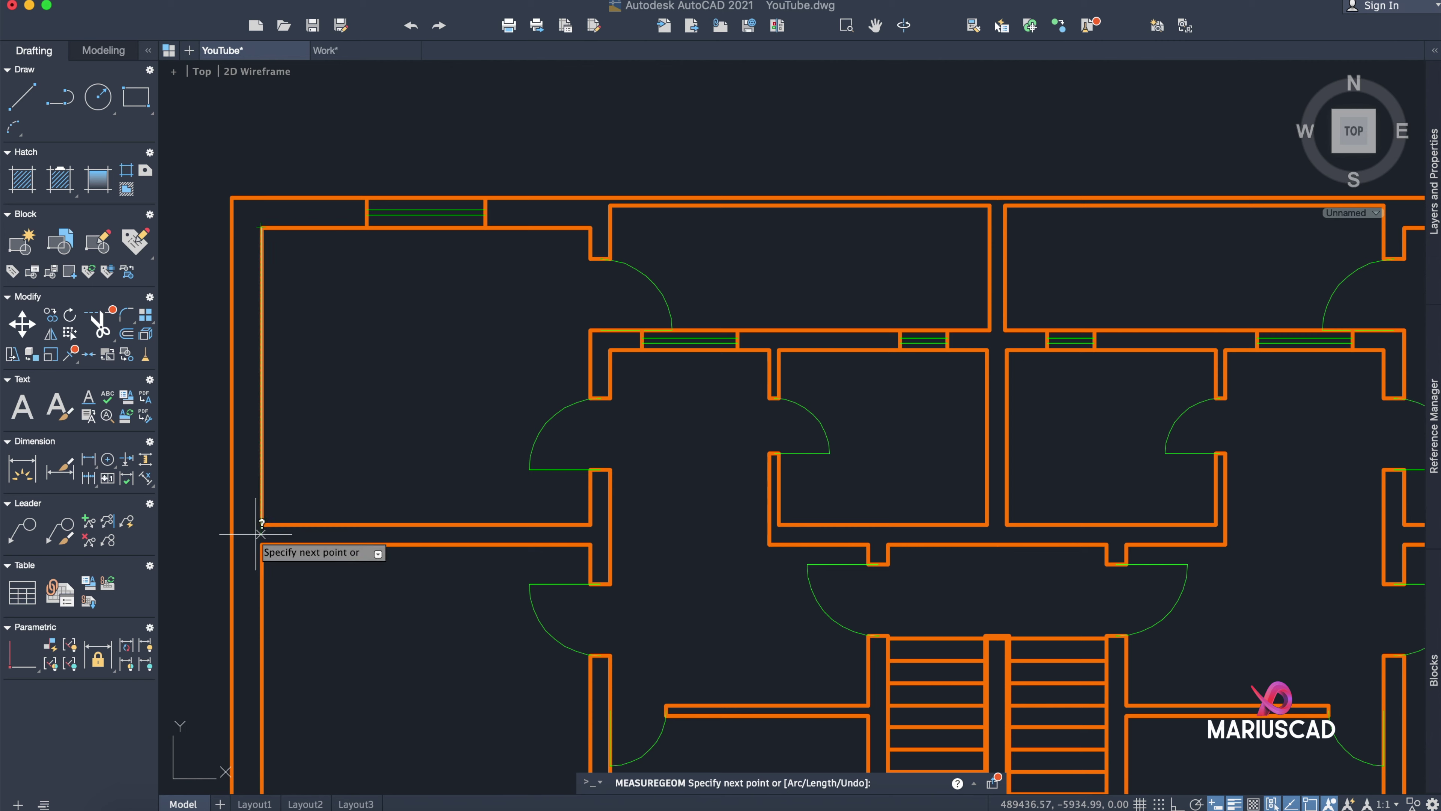
pyautogui.click(260, 523)
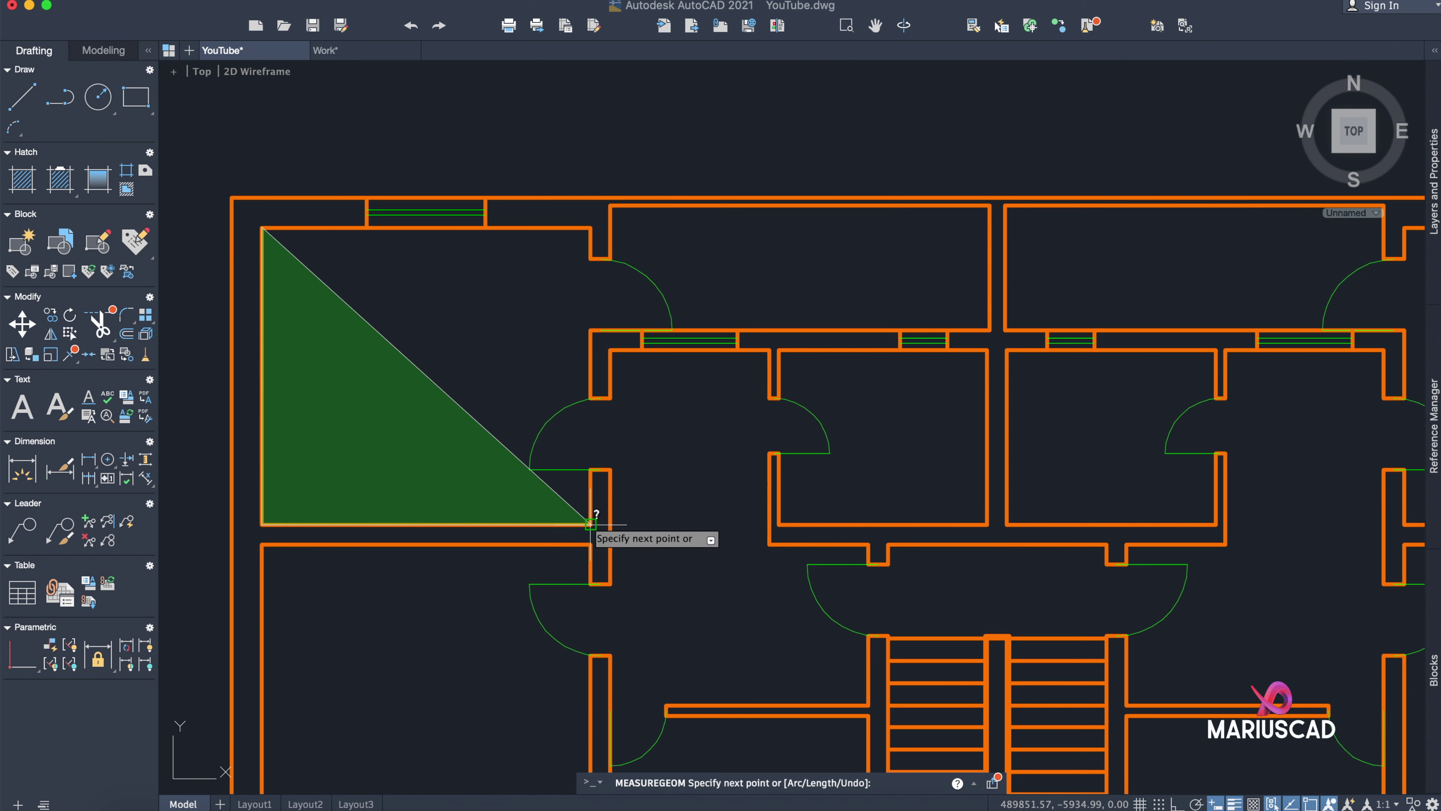
pyautogui.click(593, 228)
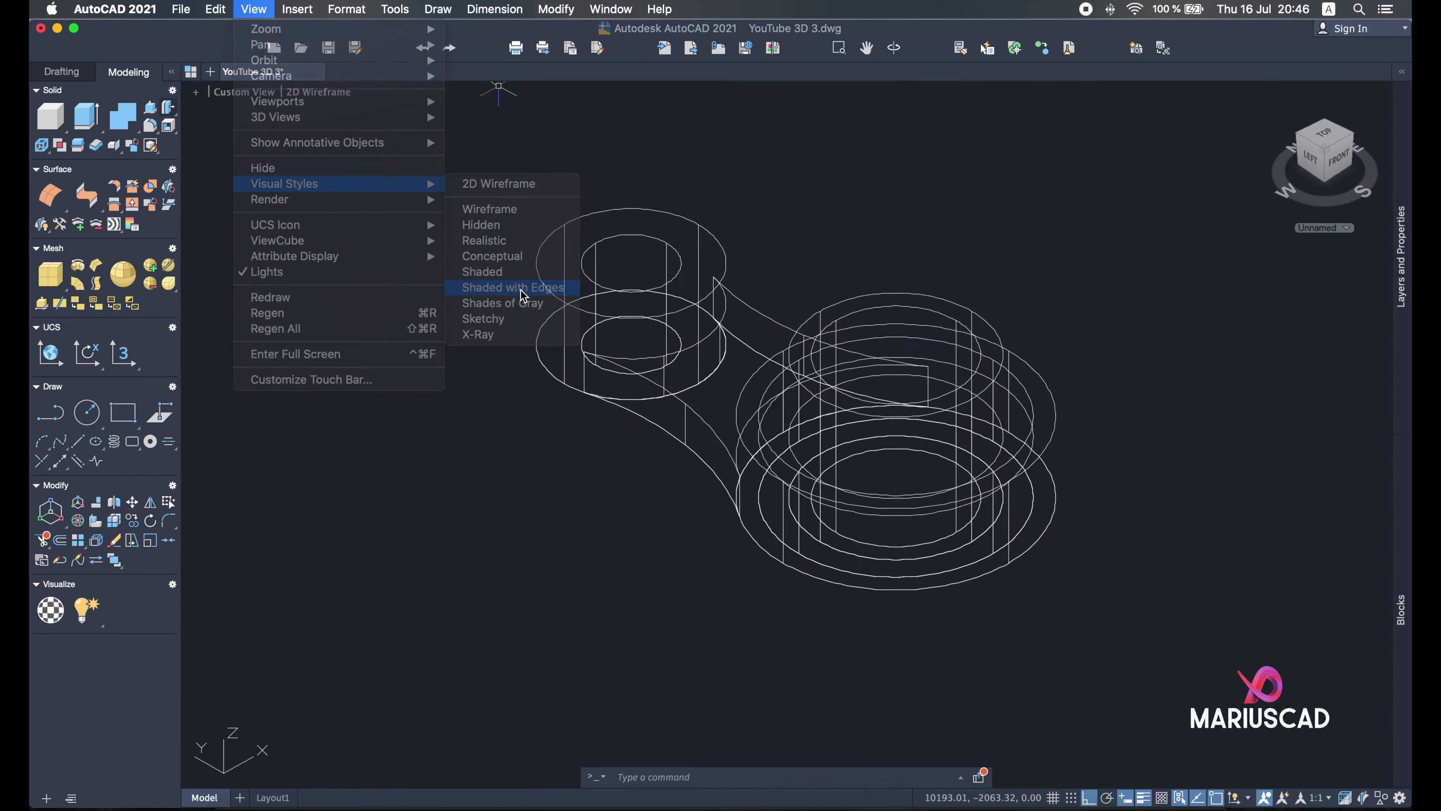
pyautogui.click(513, 284)
pyautogui.click(1240, 632)
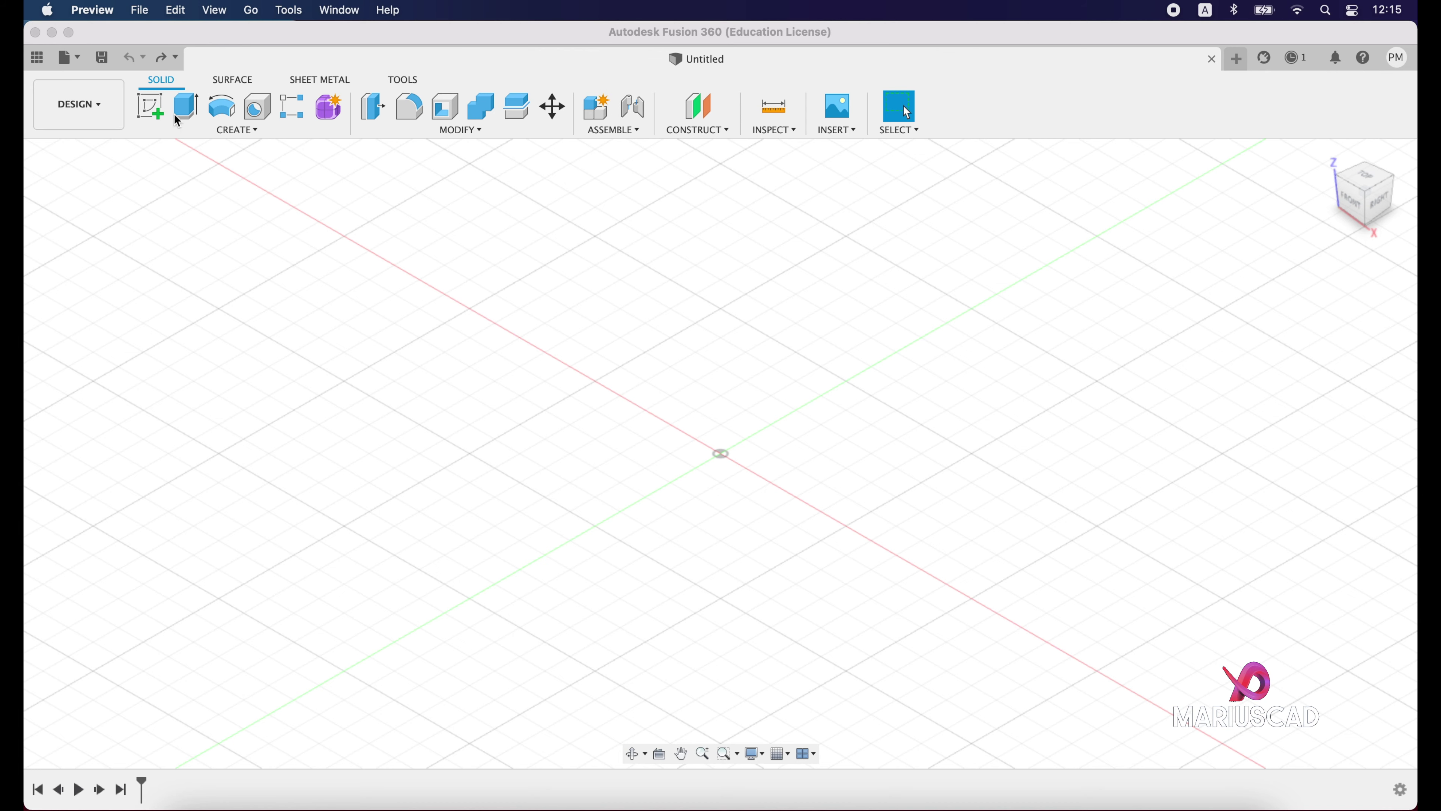
# On the XY plane, draw a 39 × 40 mm center rectangle at the origin.
pyautogui.click(150, 108)
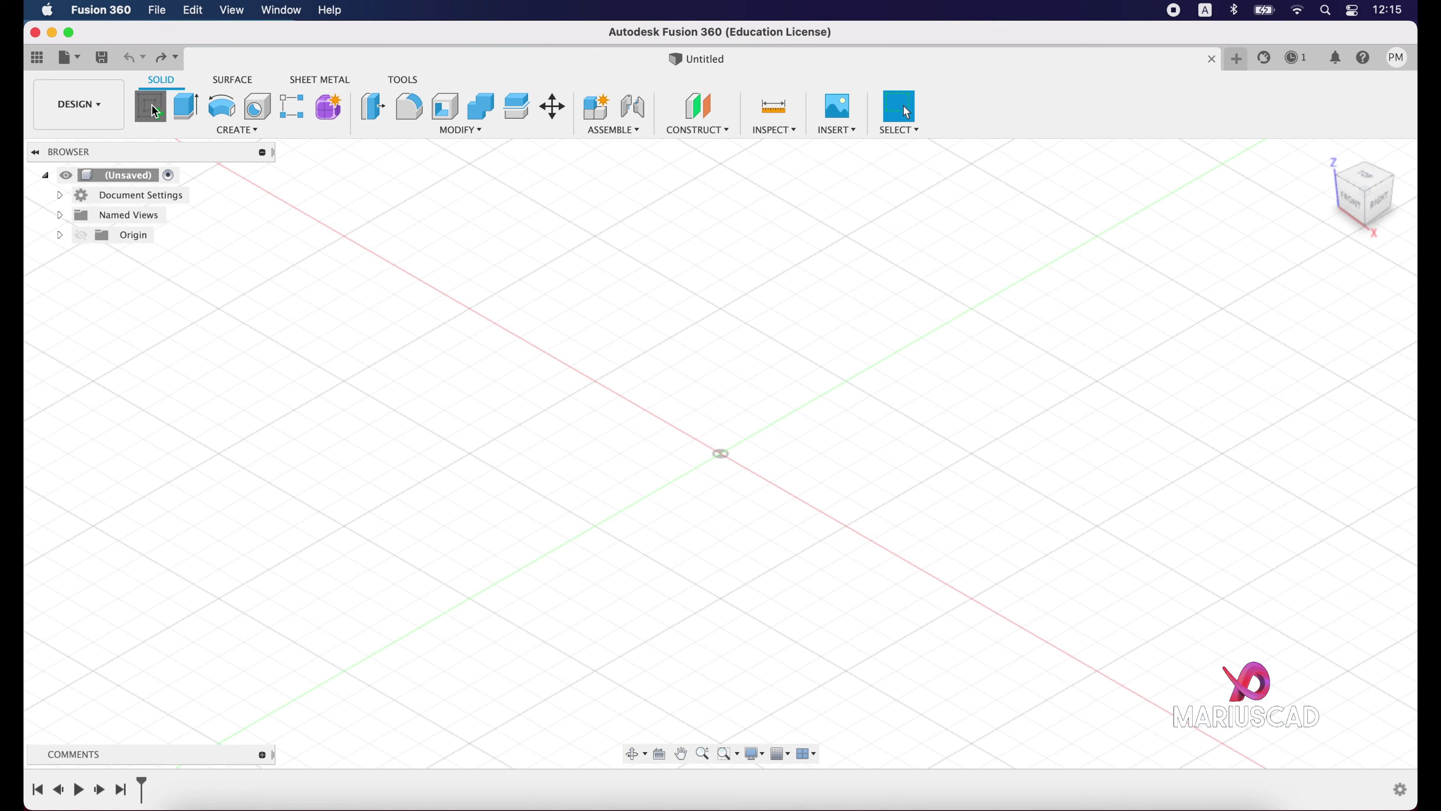
pyautogui.click(797, 452)
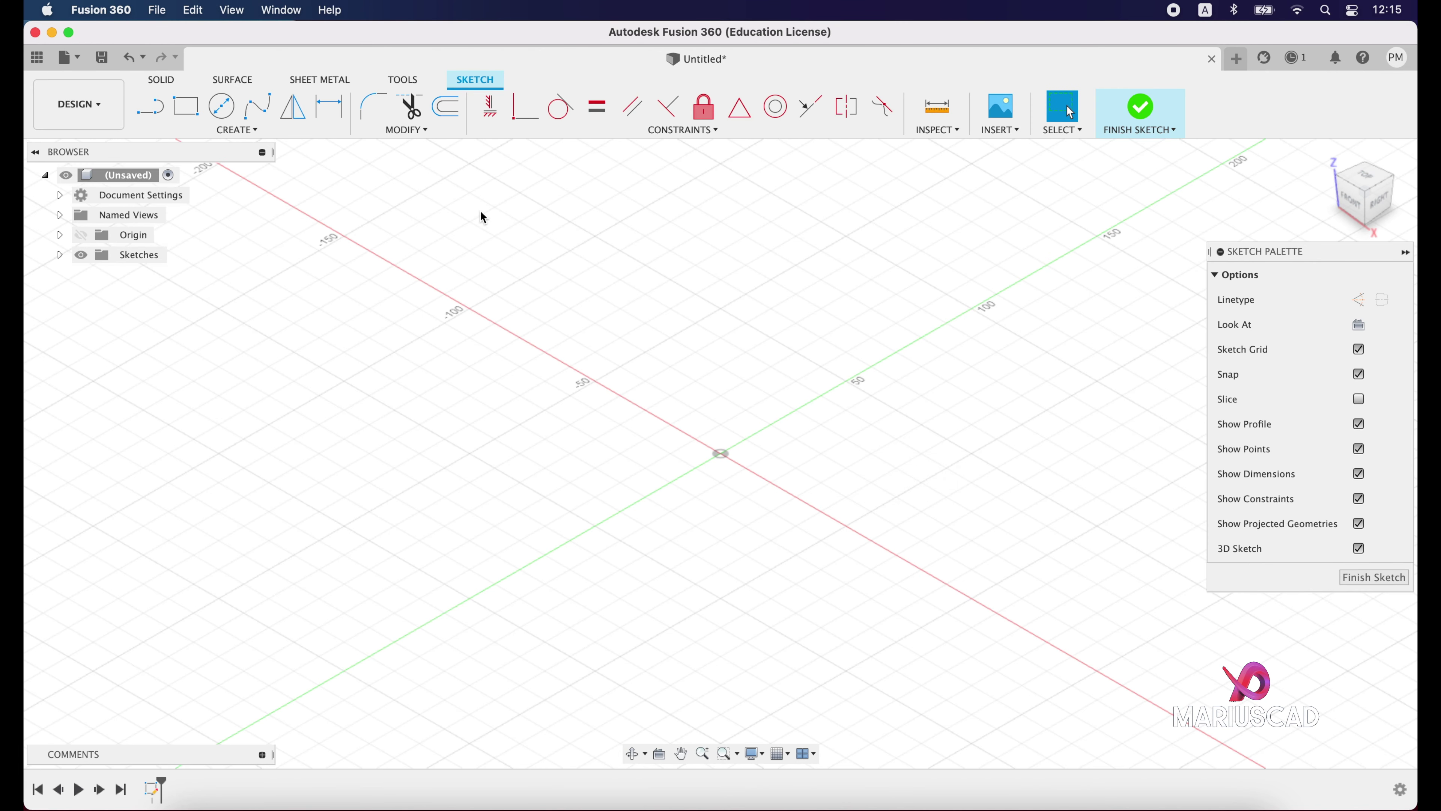
pyautogui.click(192, 116)
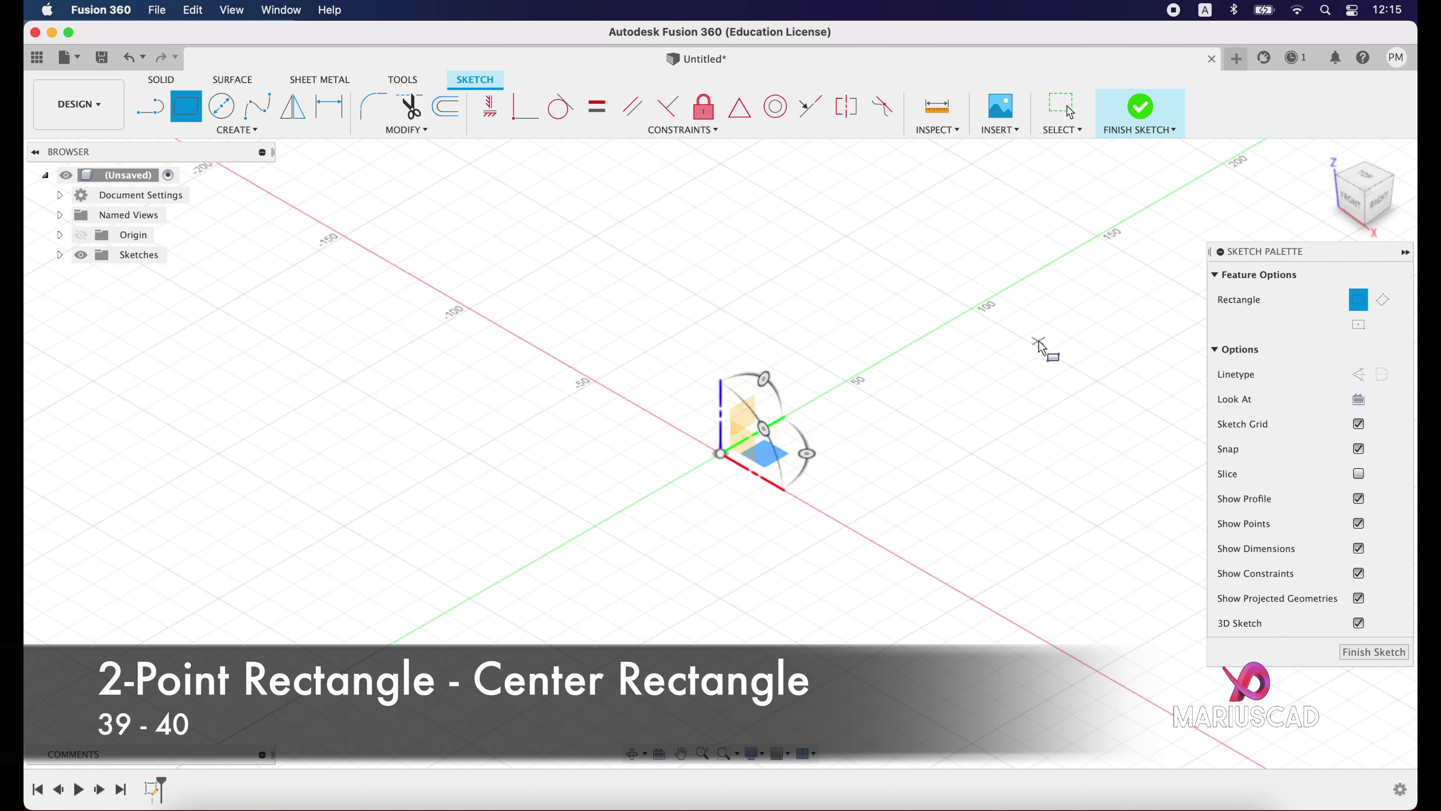
pyautogui.click(1360, 326)
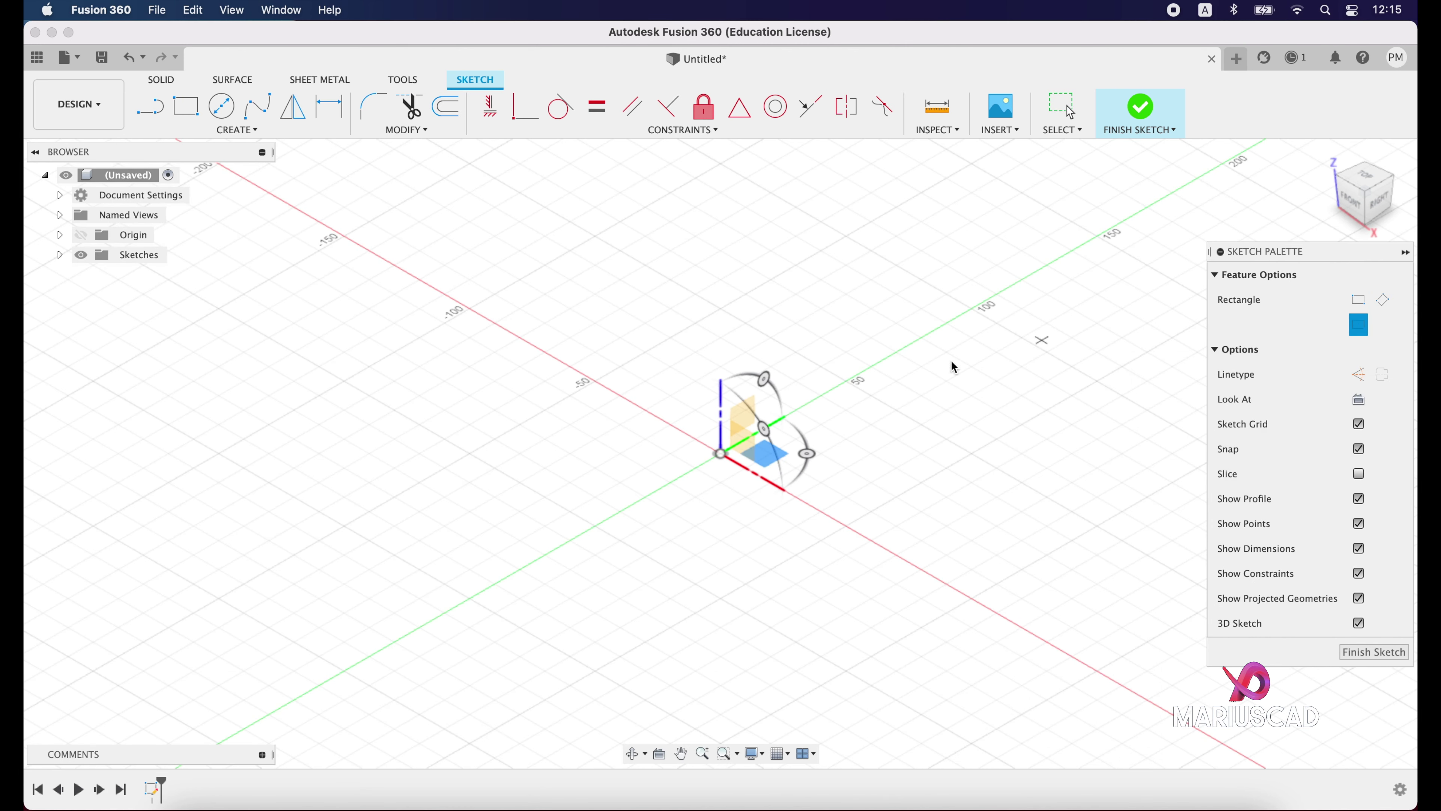
pyautogui.click(722, 455)
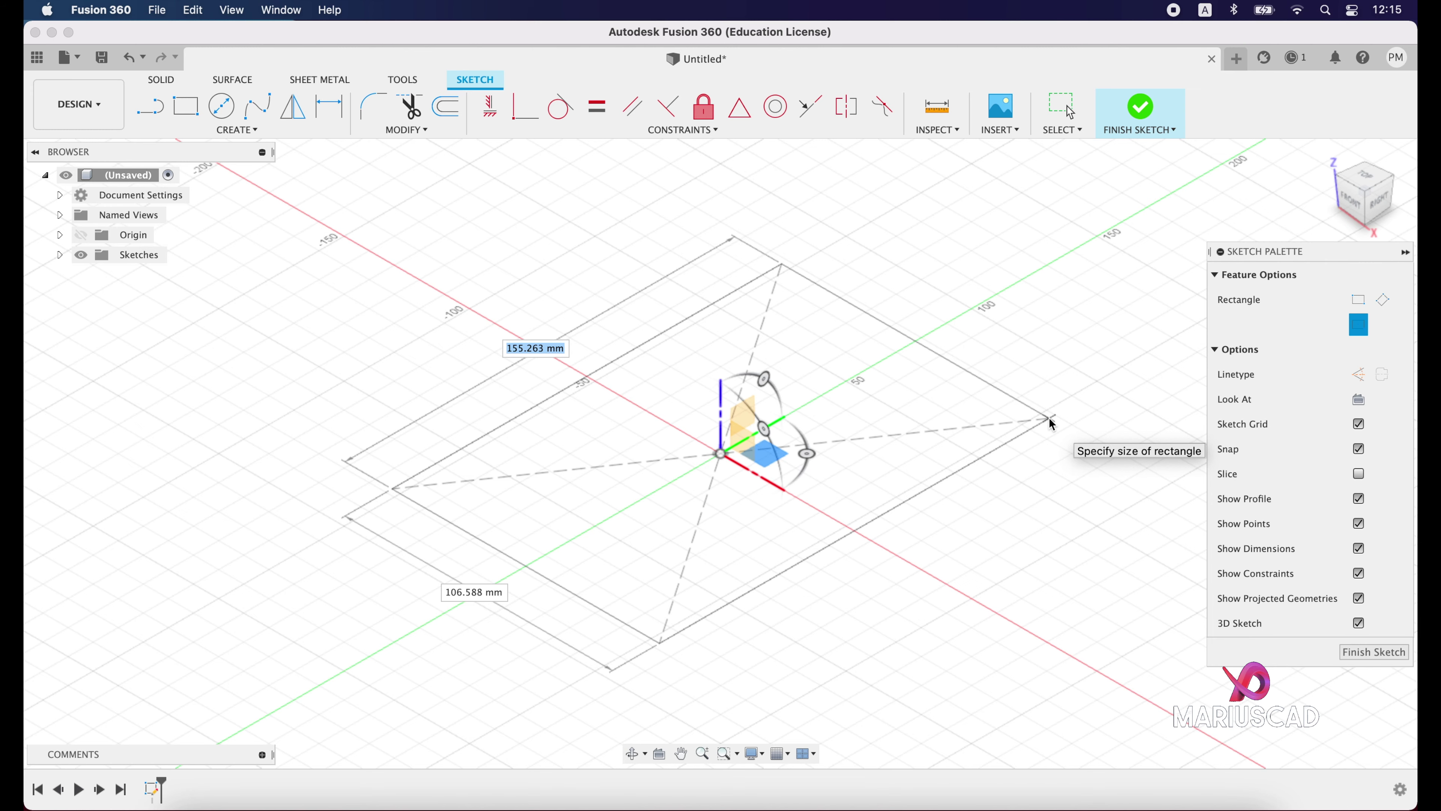
pyautogui.write('39')
pyautogui.press('Tab')
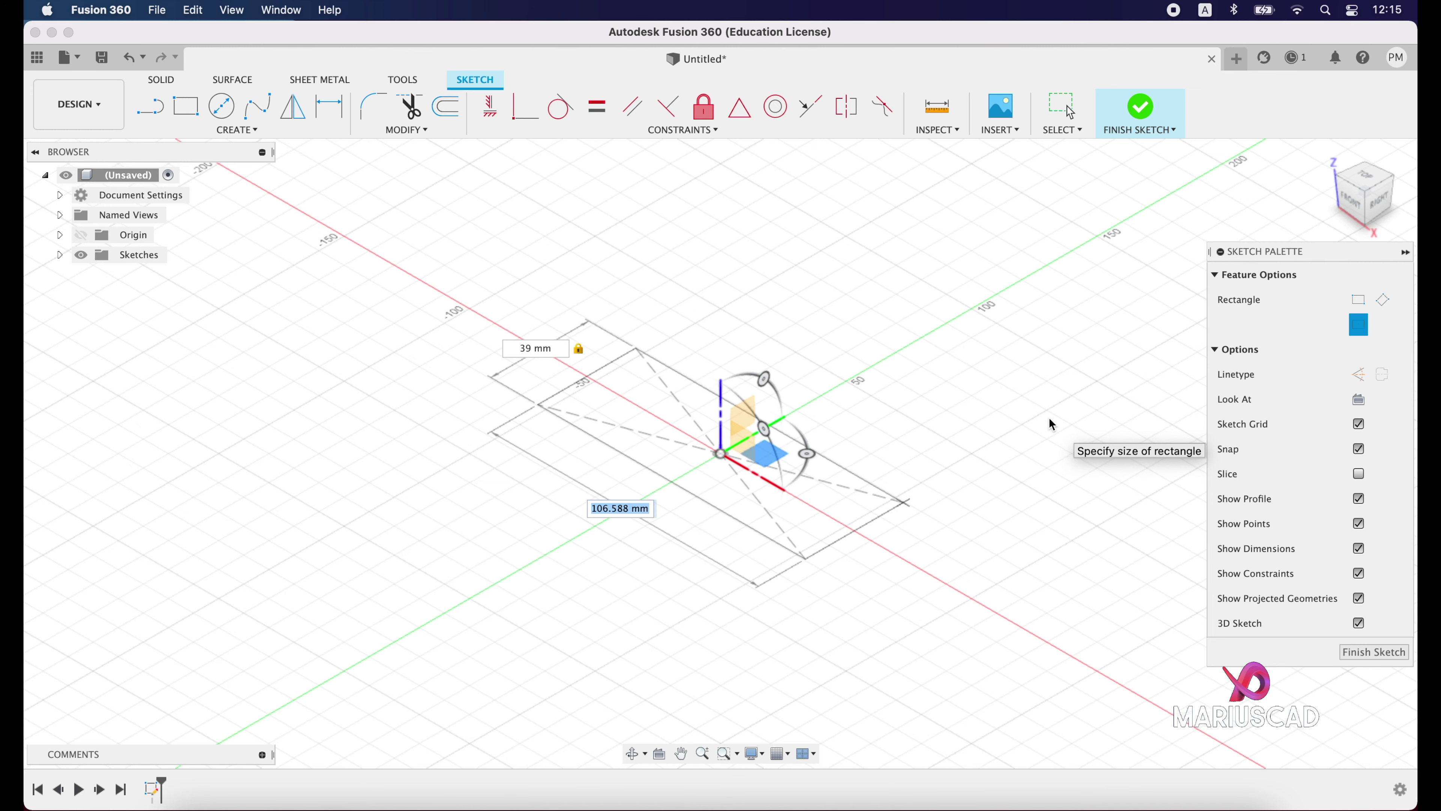
pyautogui.write('40')
pyautogui.press('Return')
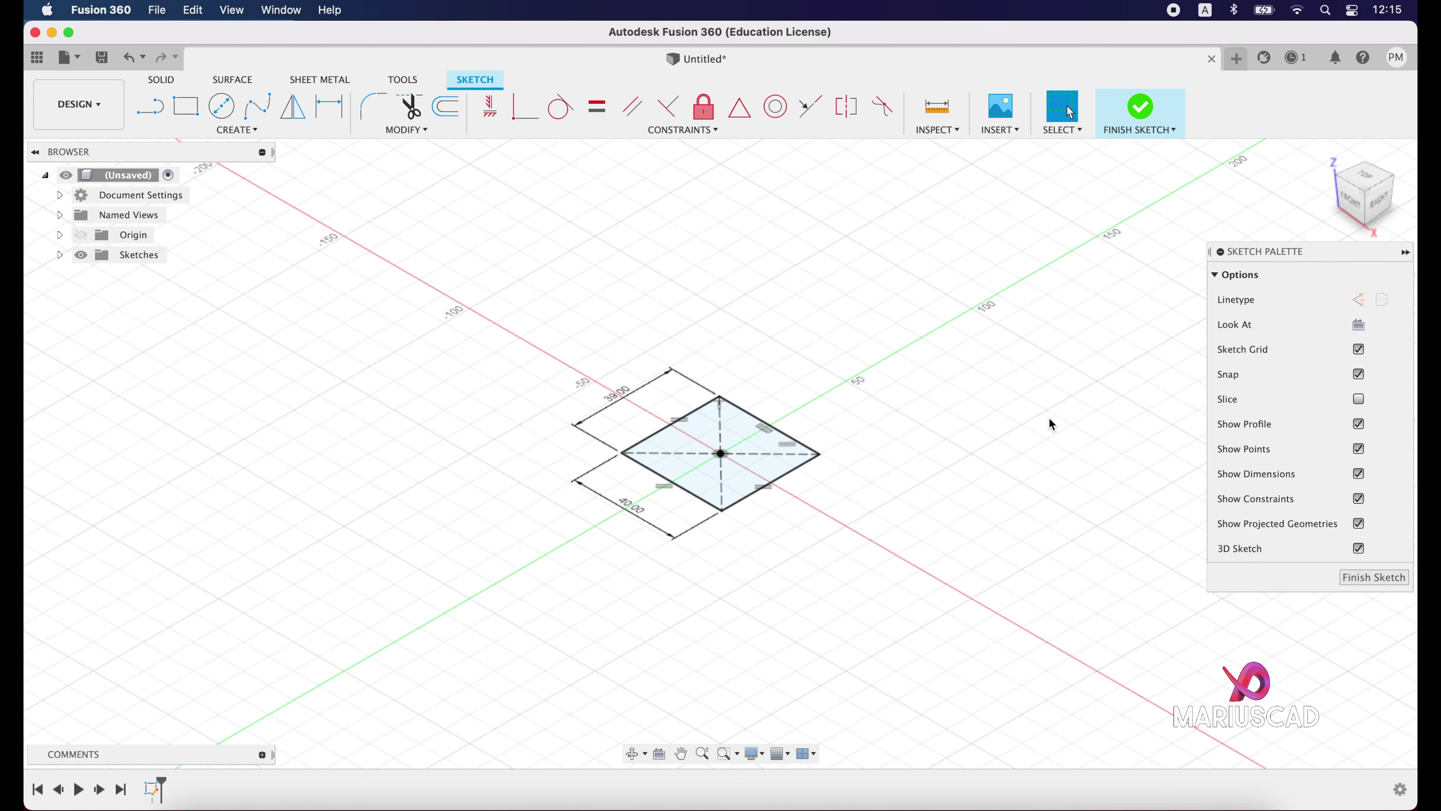
pyautogui.scroll(5, 710, 451)
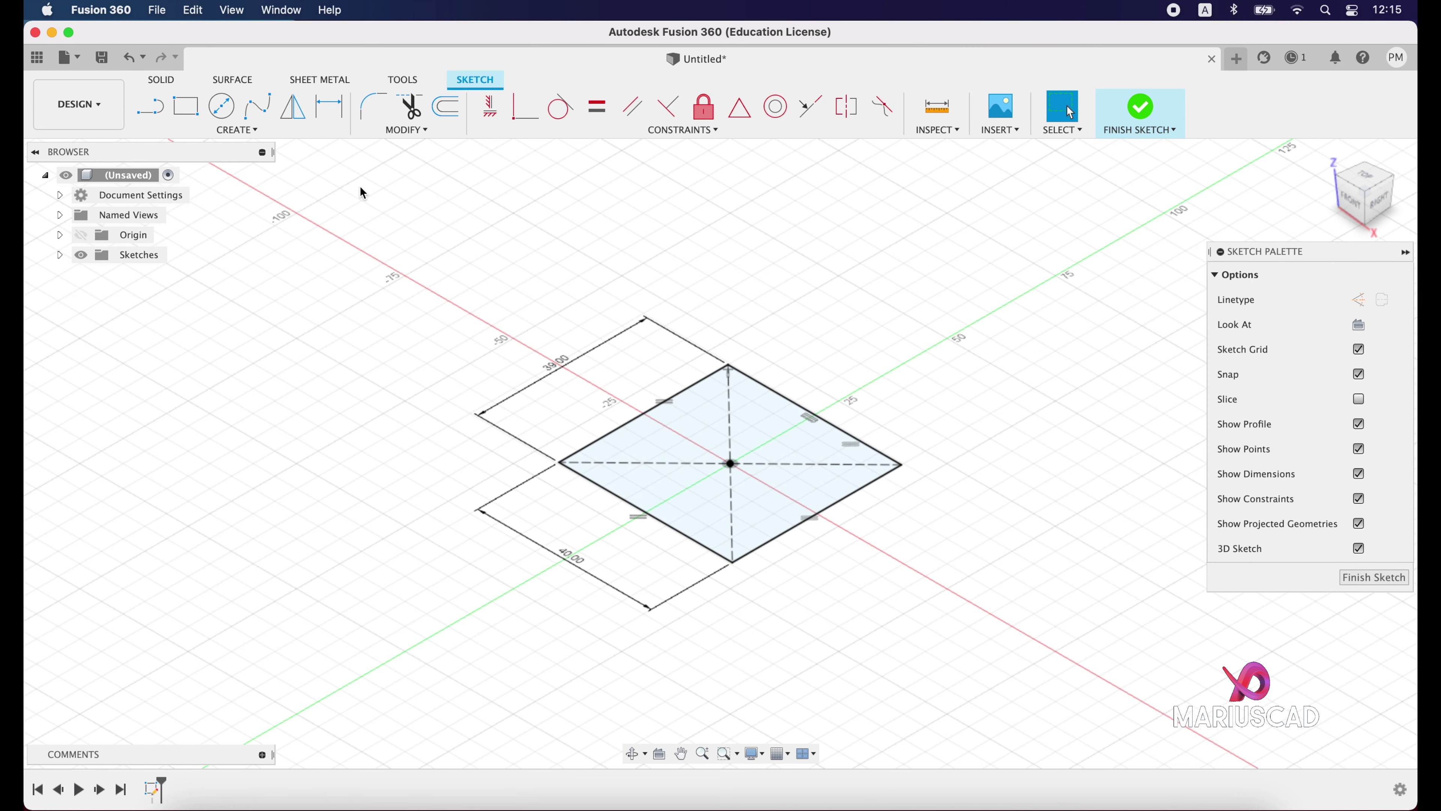
# Finish the sketch and extrude the rectangle into a 7 mm thick plate.
pyautogui.click(1142, 114)
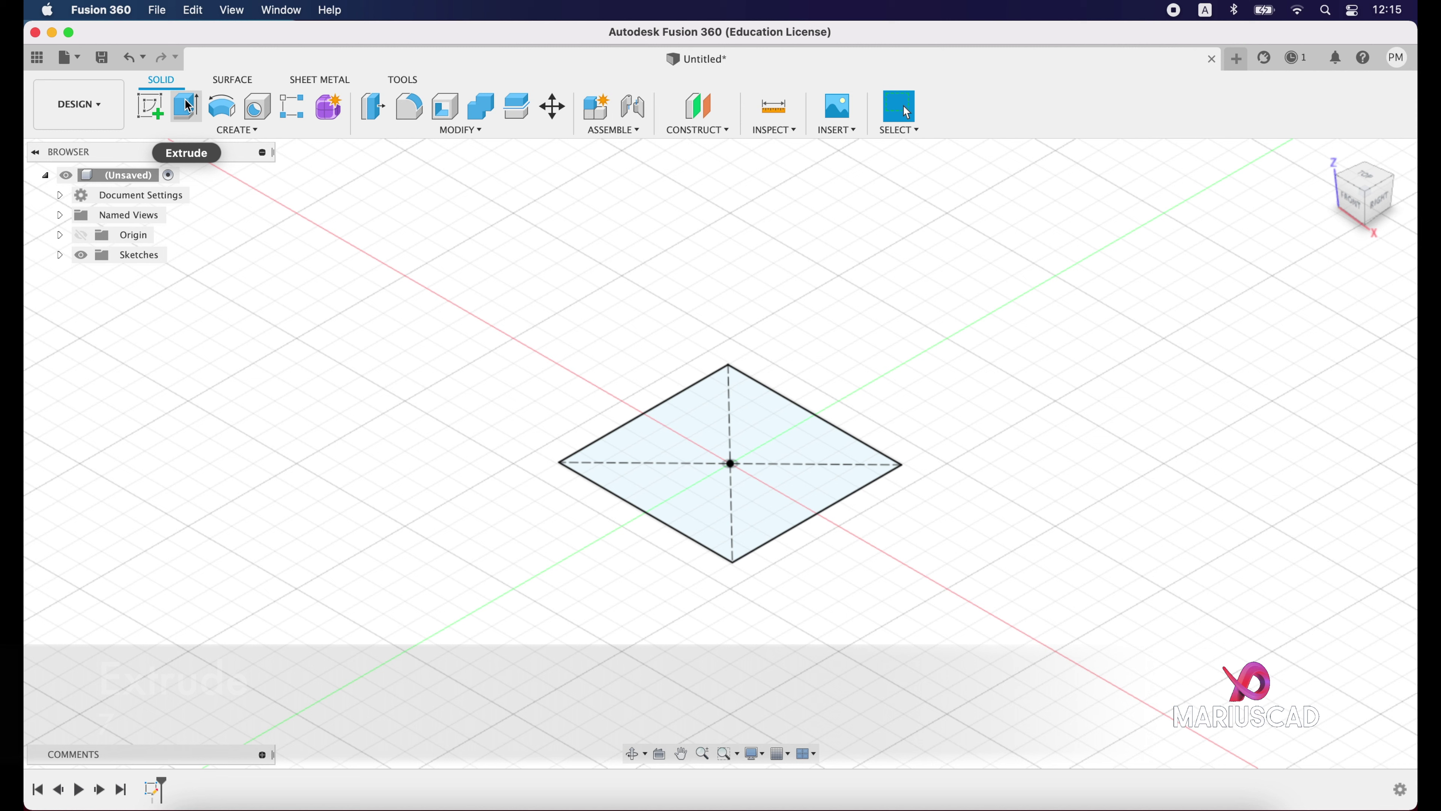
pyautogui.click(189, 105)
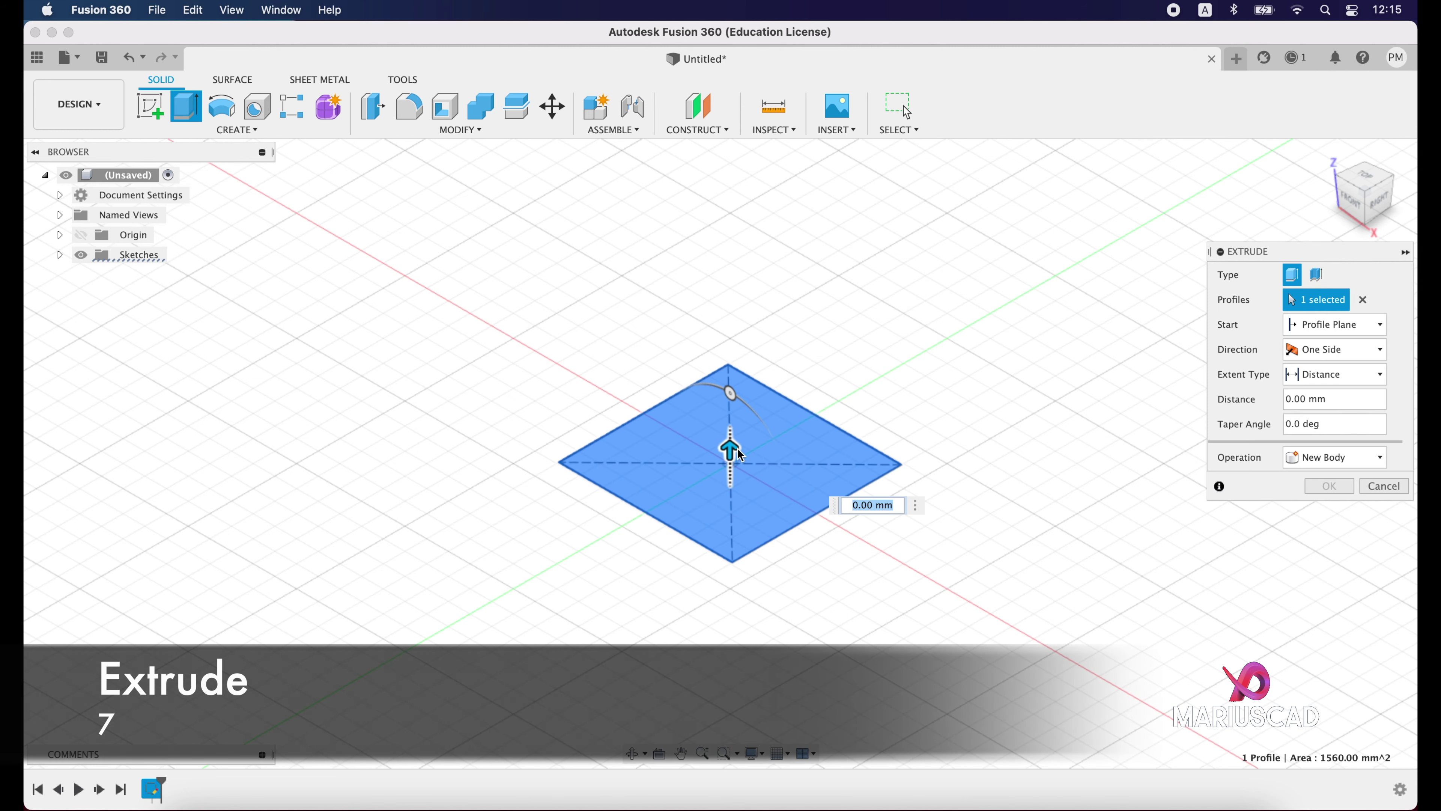
pyautogui.moveTo(731, 451); pyautogui.dragTo(732, 323)
pyautogui.write('7')
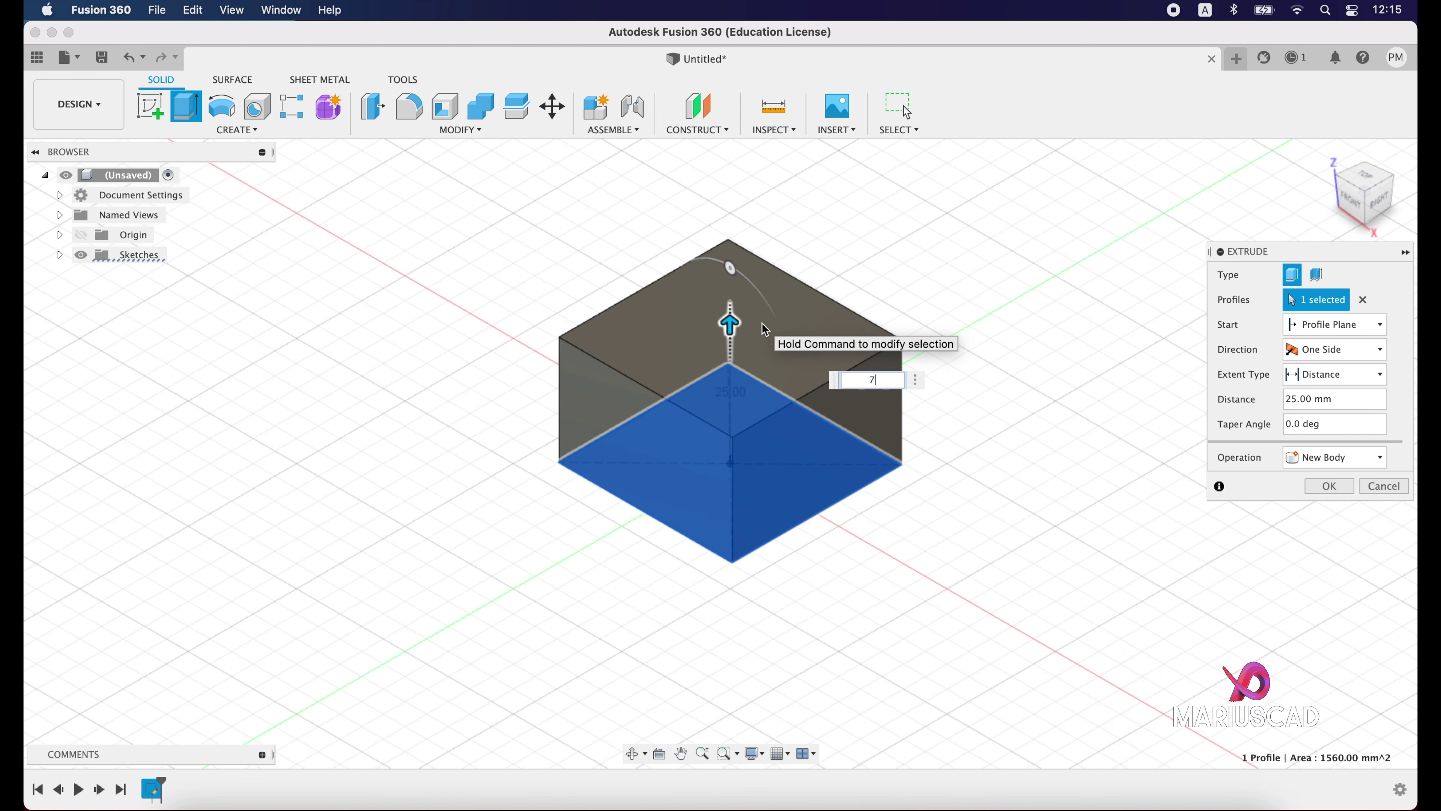
pyautogui.press('Return')
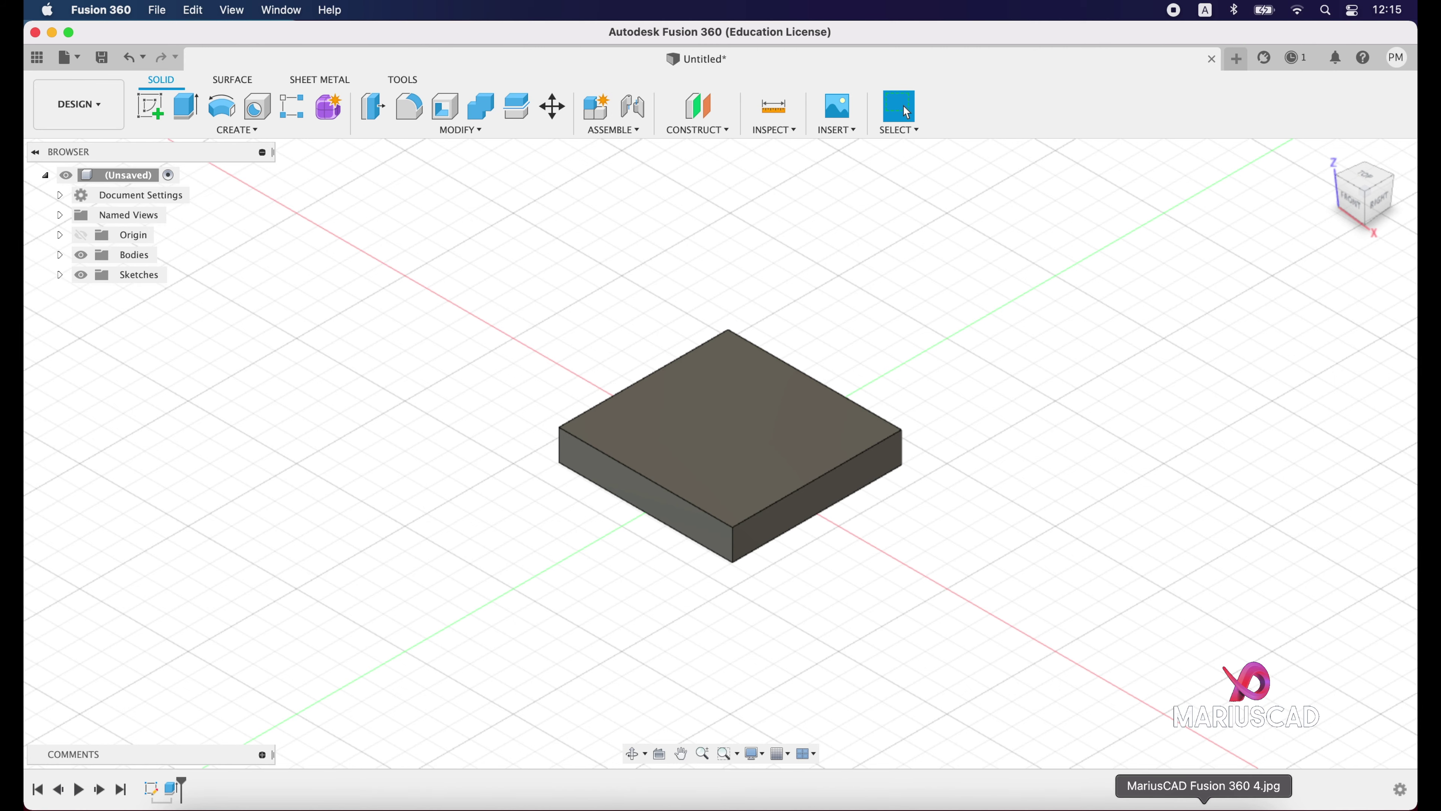
# After checking the reference drawing, fillet the two front vertical edges with 5 mm radius.
pyautogui.click(1197, 798)
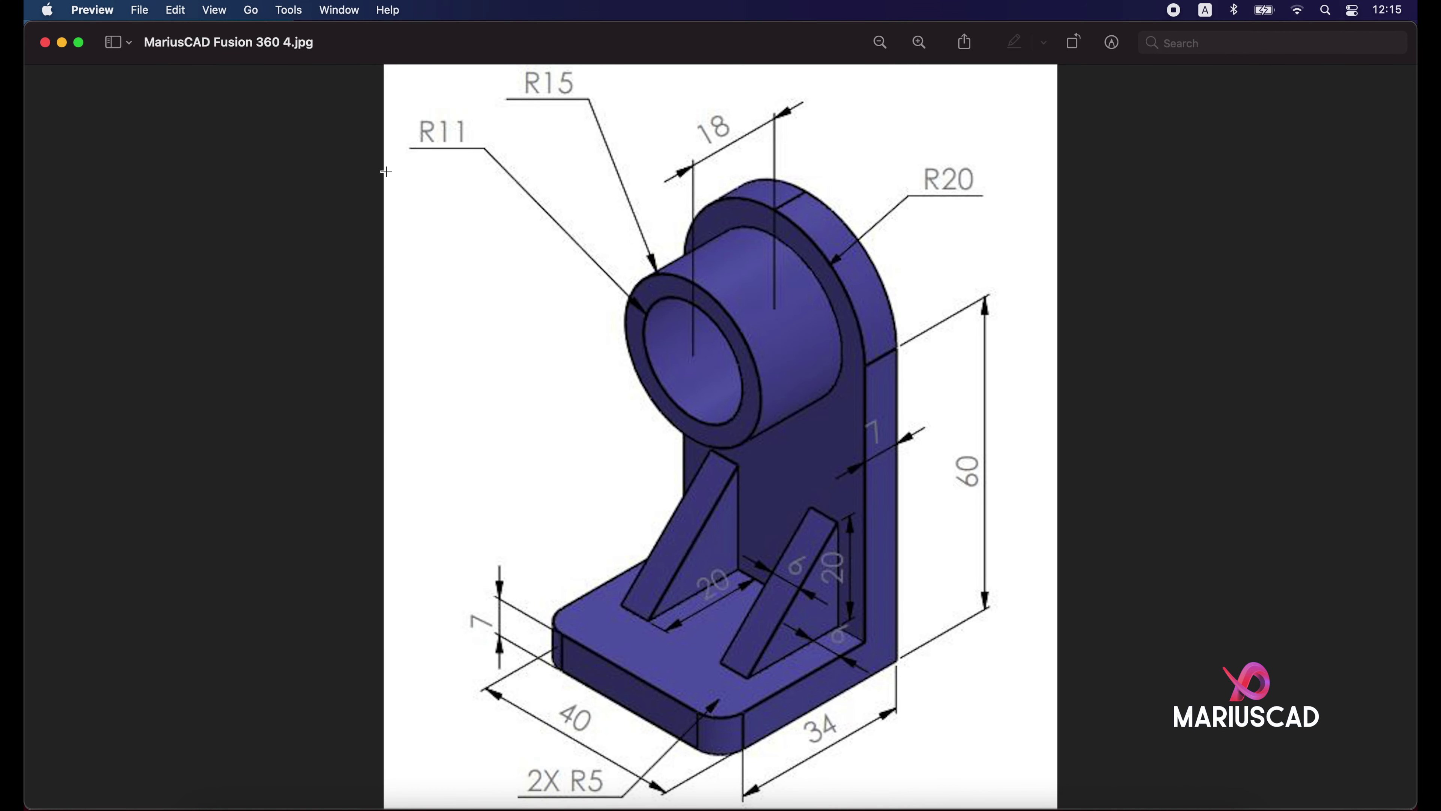
pyautogui.click(62, 42)
pyautogui.click(411, 108)
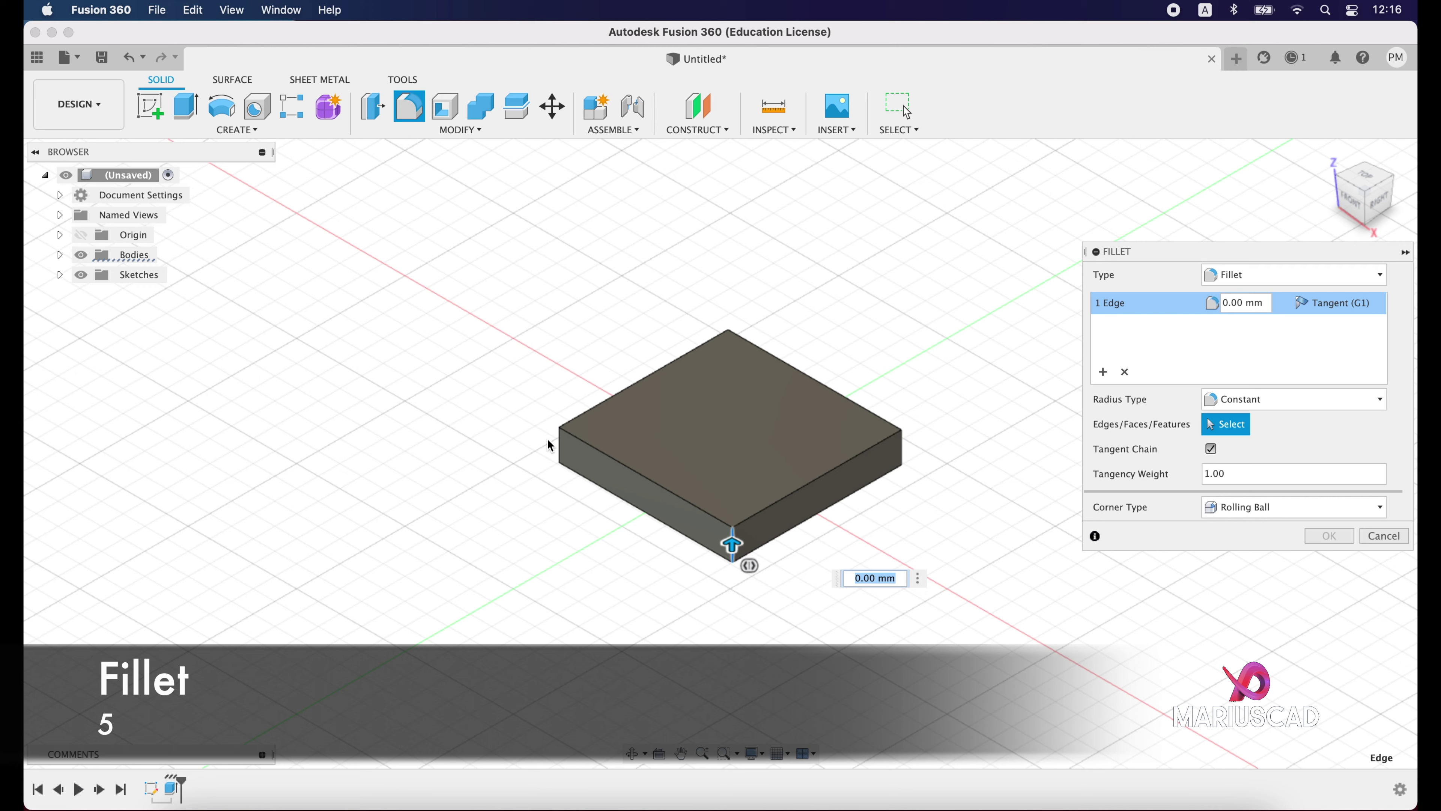
pyautogui.click(557, 445)
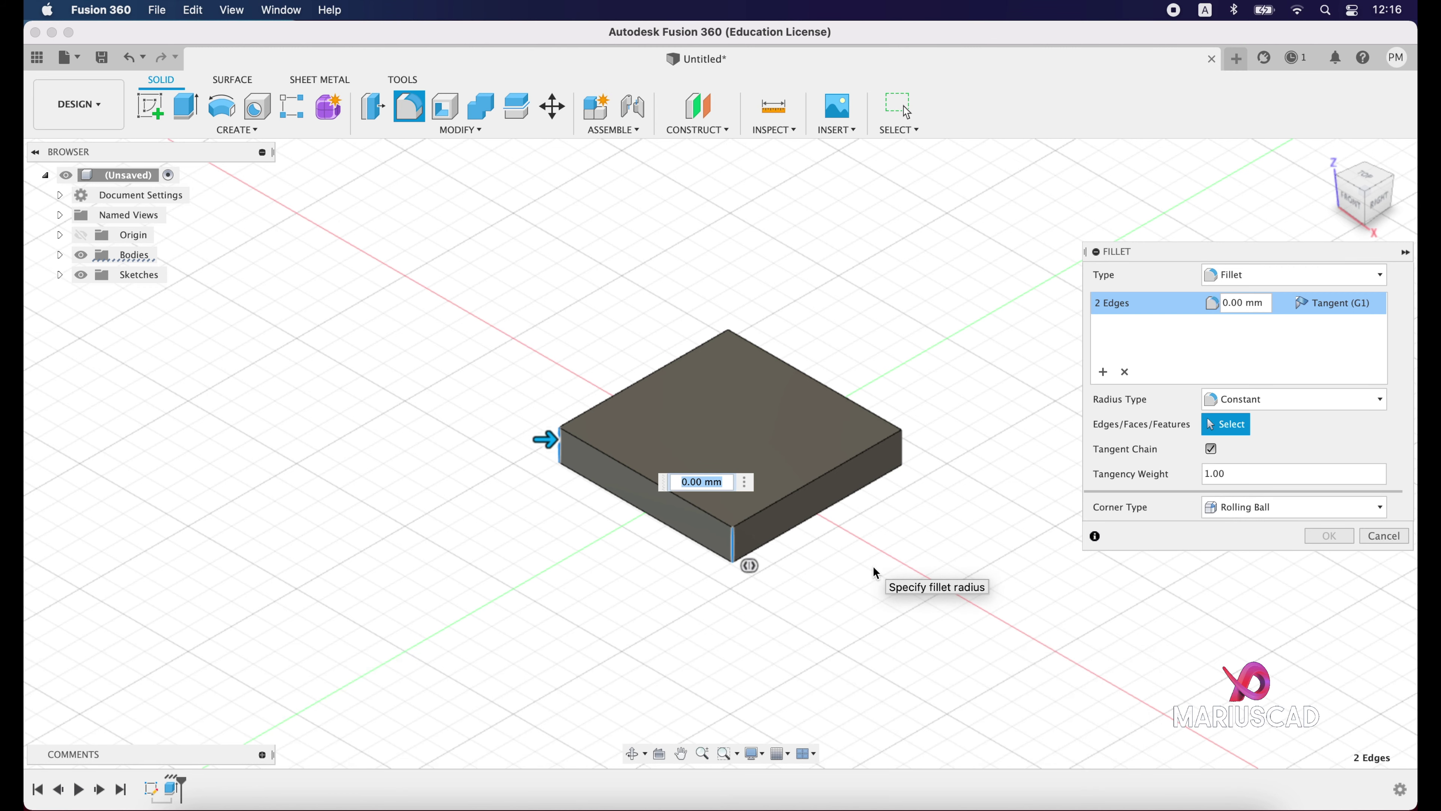
pyautogui.write('5')
pyautogui.press('Return')
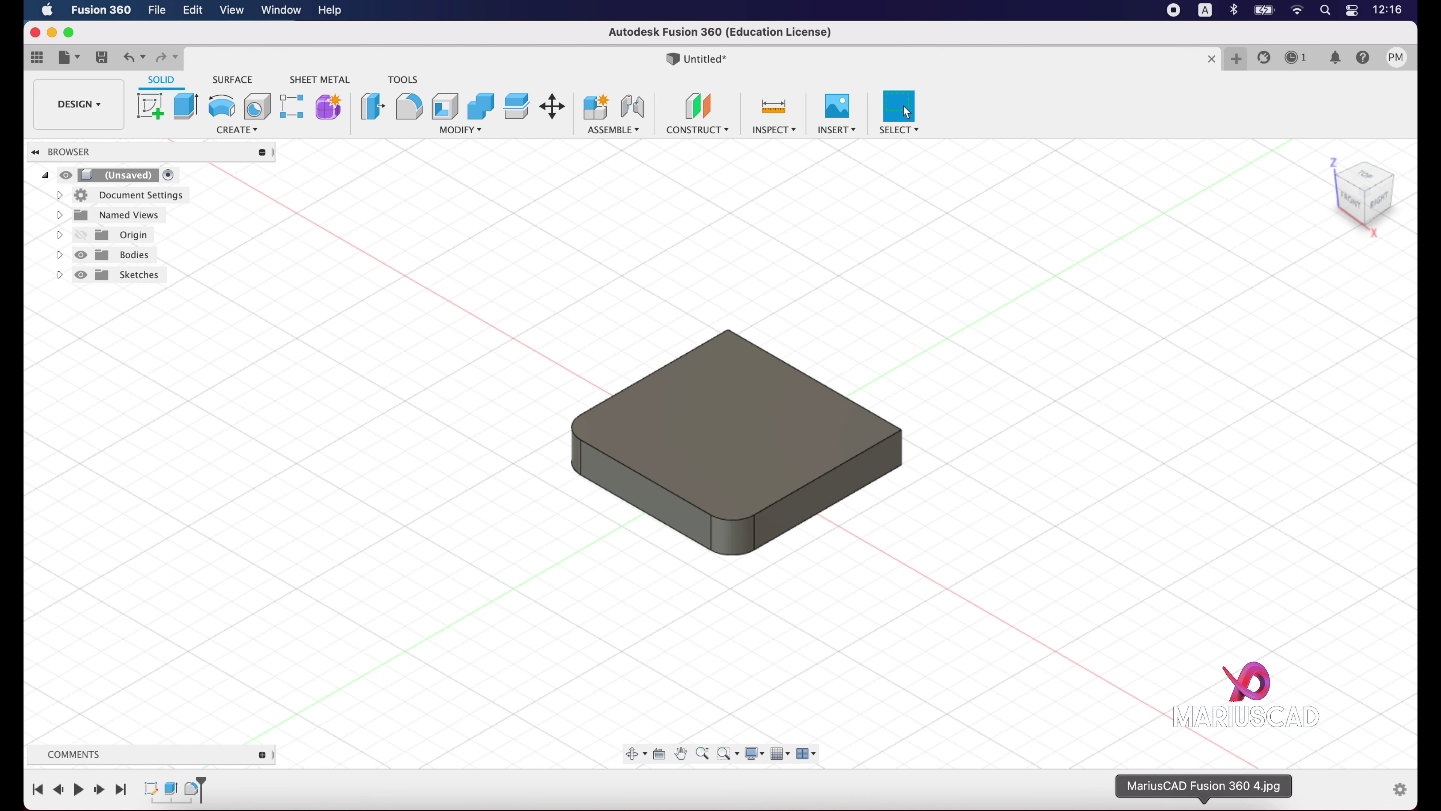
pyautogui.click(1204, 805)
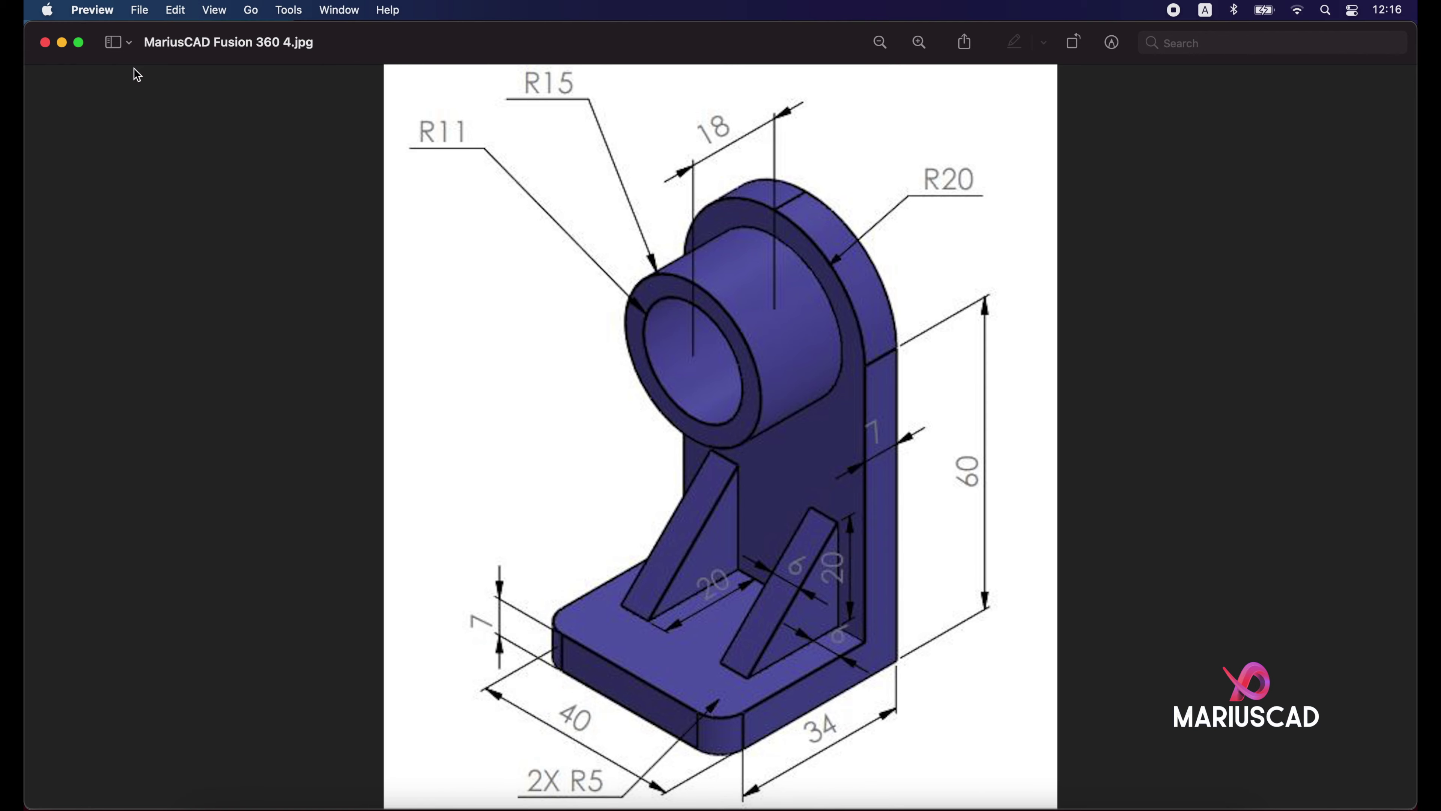
# Start a new sketch on the plate's top face.
pyautogui.click(62, 44)
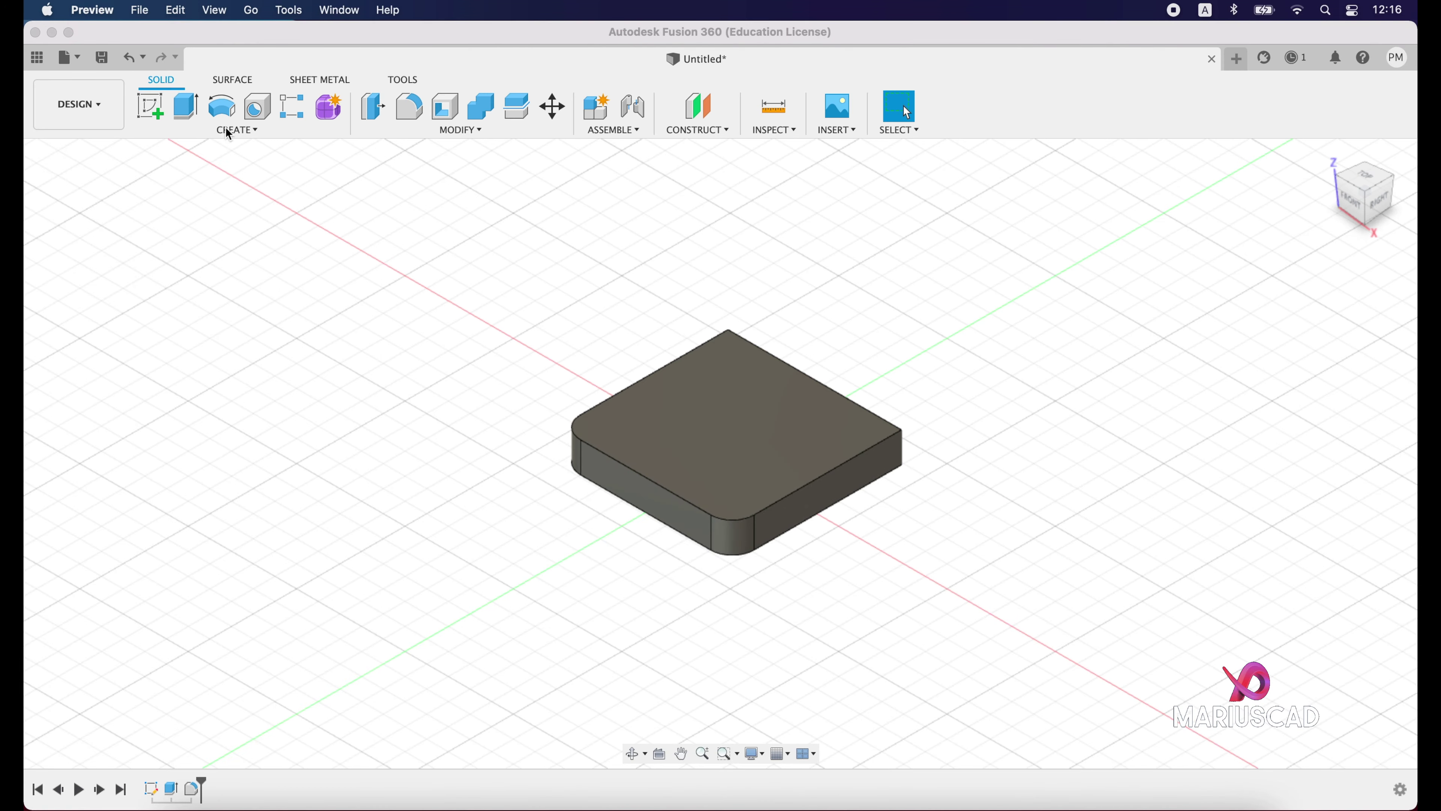
pyautogui.click(150, 107)
pyautogui.click(881, 428)
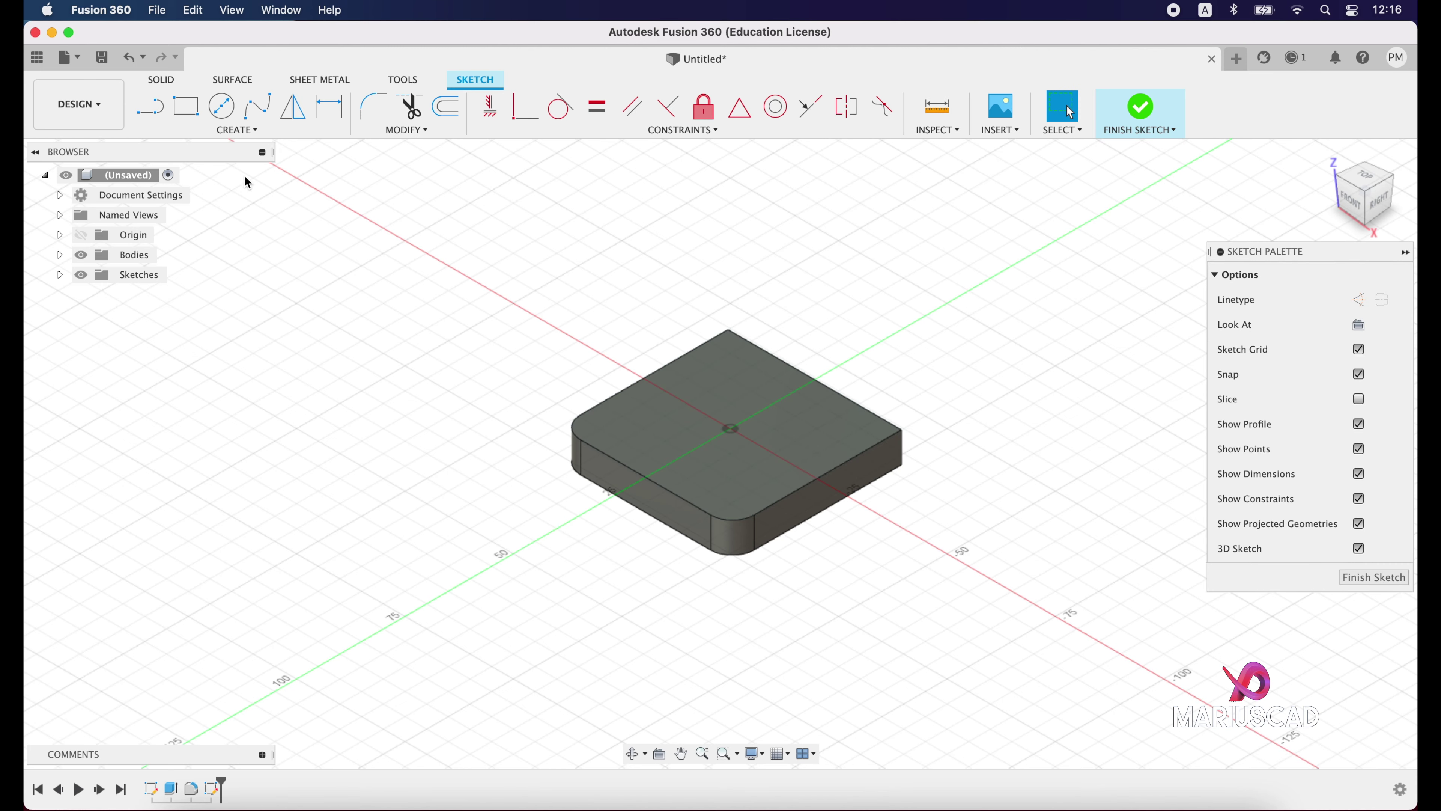
# Draw a 40 × 7 mm rectangle from a plate corner along the back edge and finish the sketch.
pyautogui.click(187, 108)
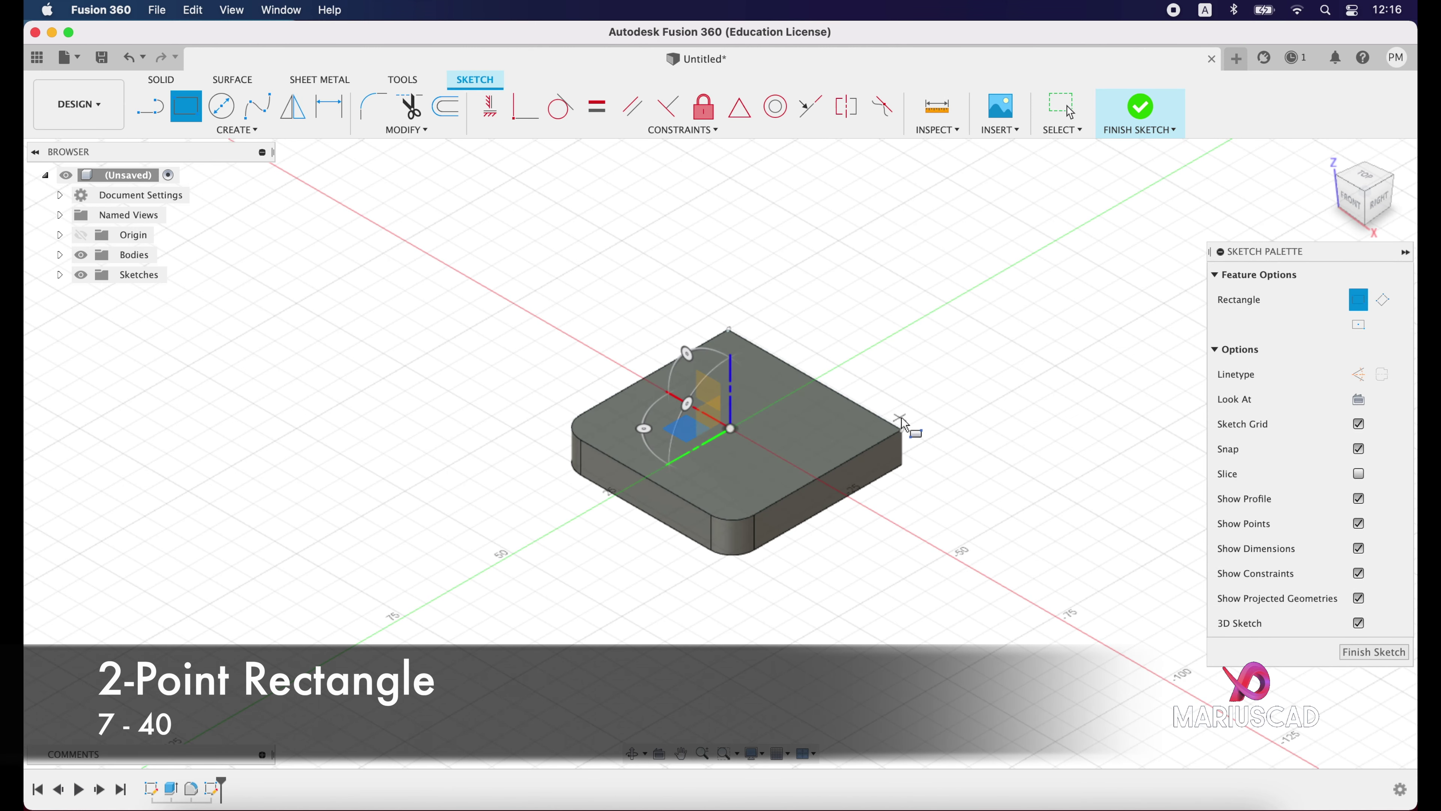
pyautogui.click(903, 437)
pyautogui.scroll(3, 782, 377)
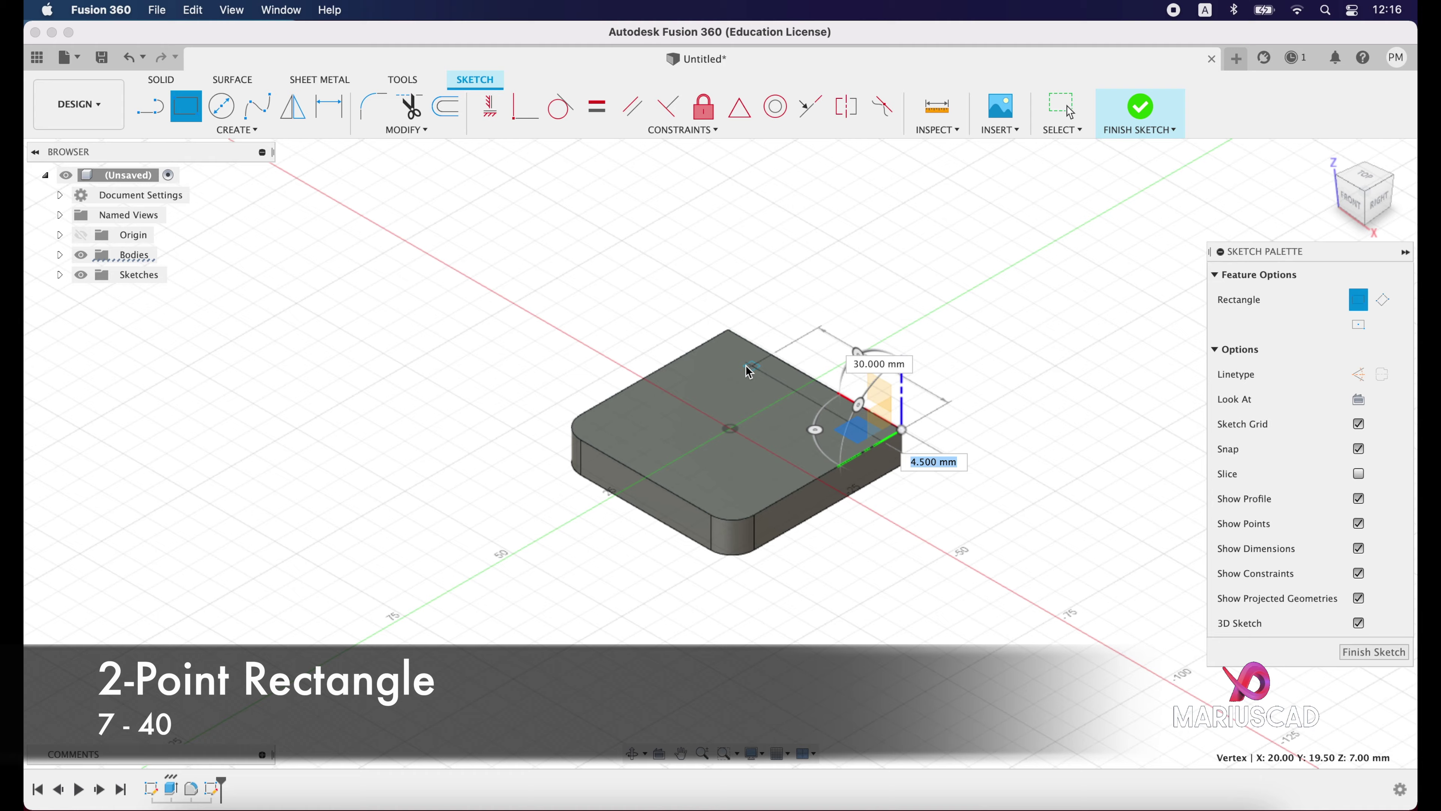
pyautogui.scroll(2, 633, 375)
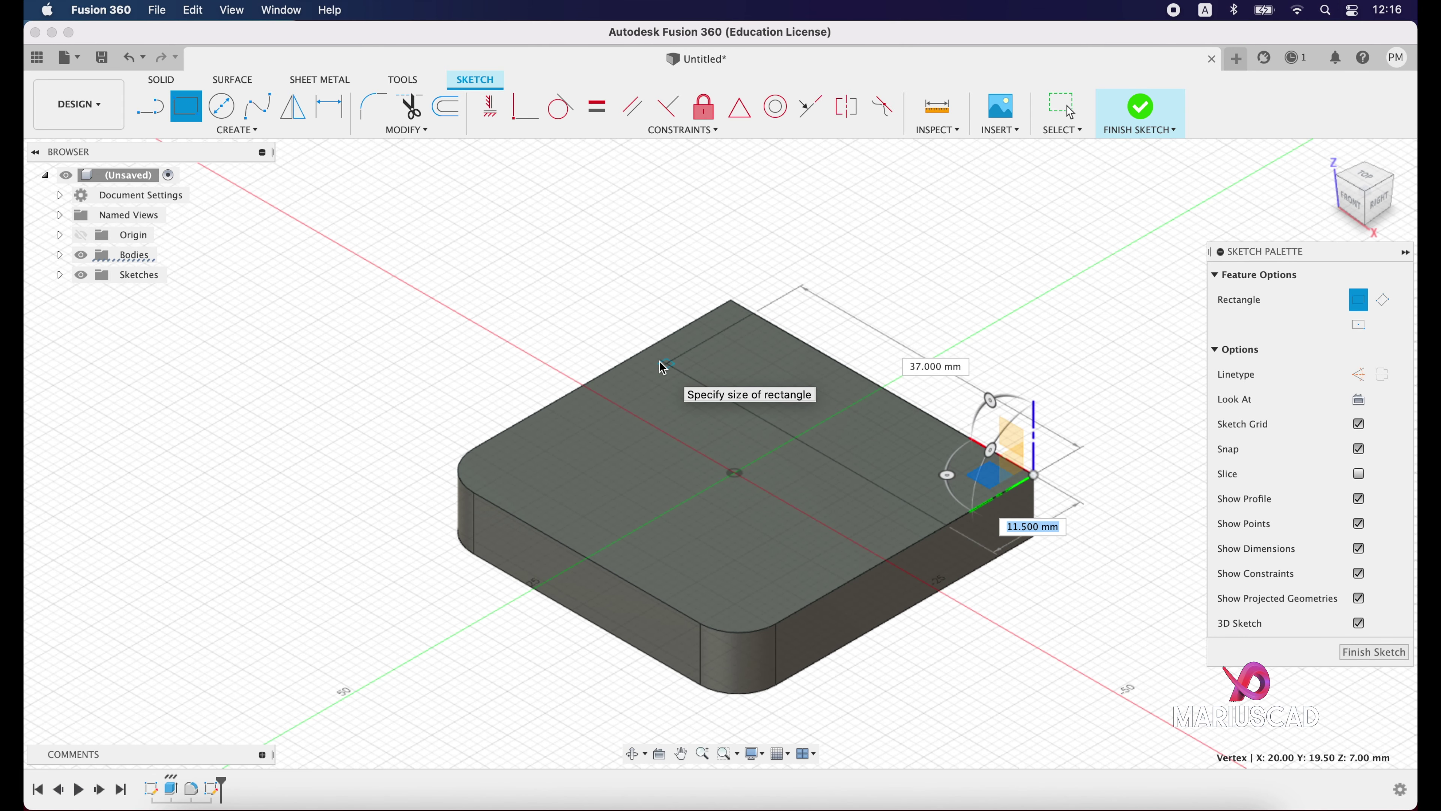
pyautogui.write('7')
pyautogui.press('Tab')
pyautogui.write('4')
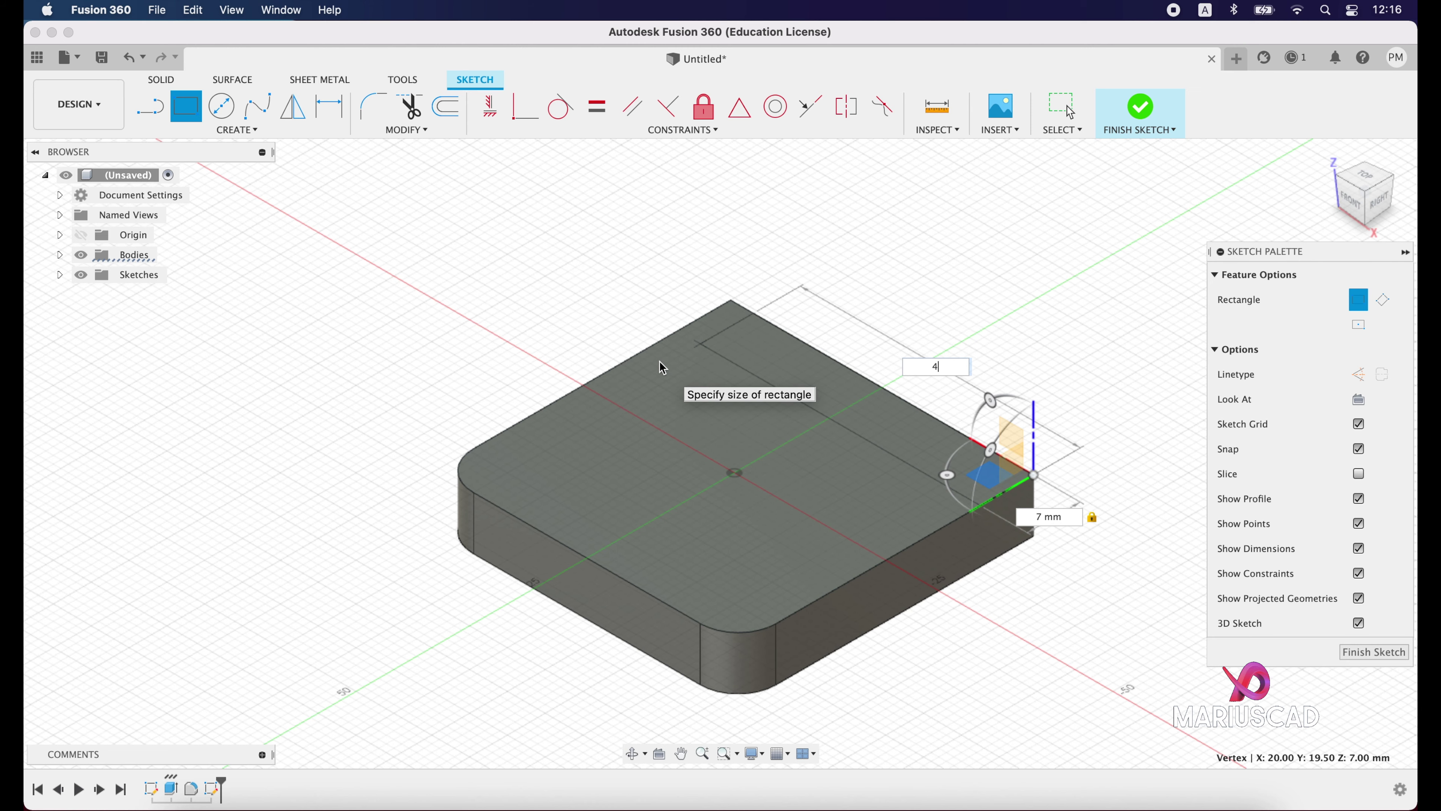
pyautogui.press('Return')
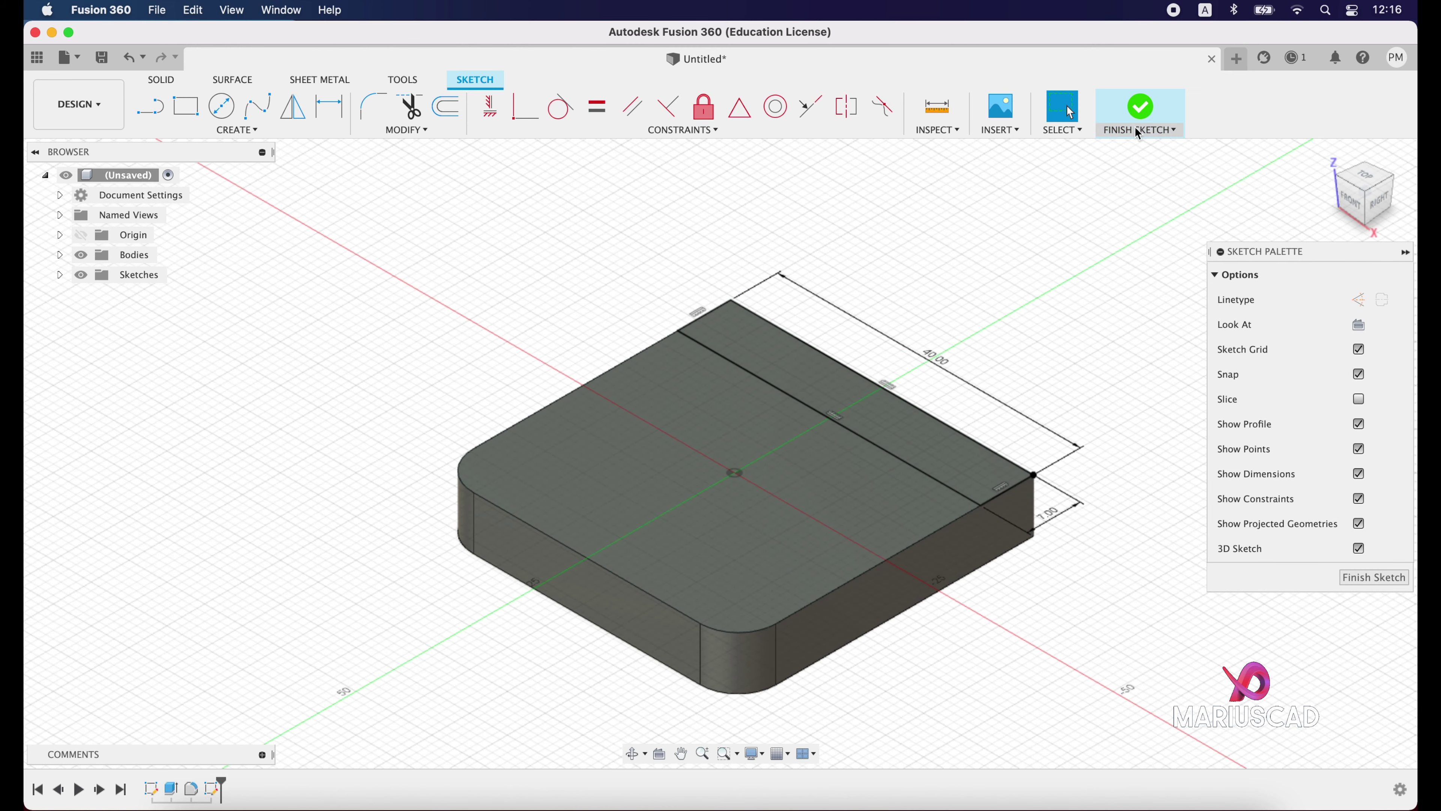
pyautogui.click(1142, 116)
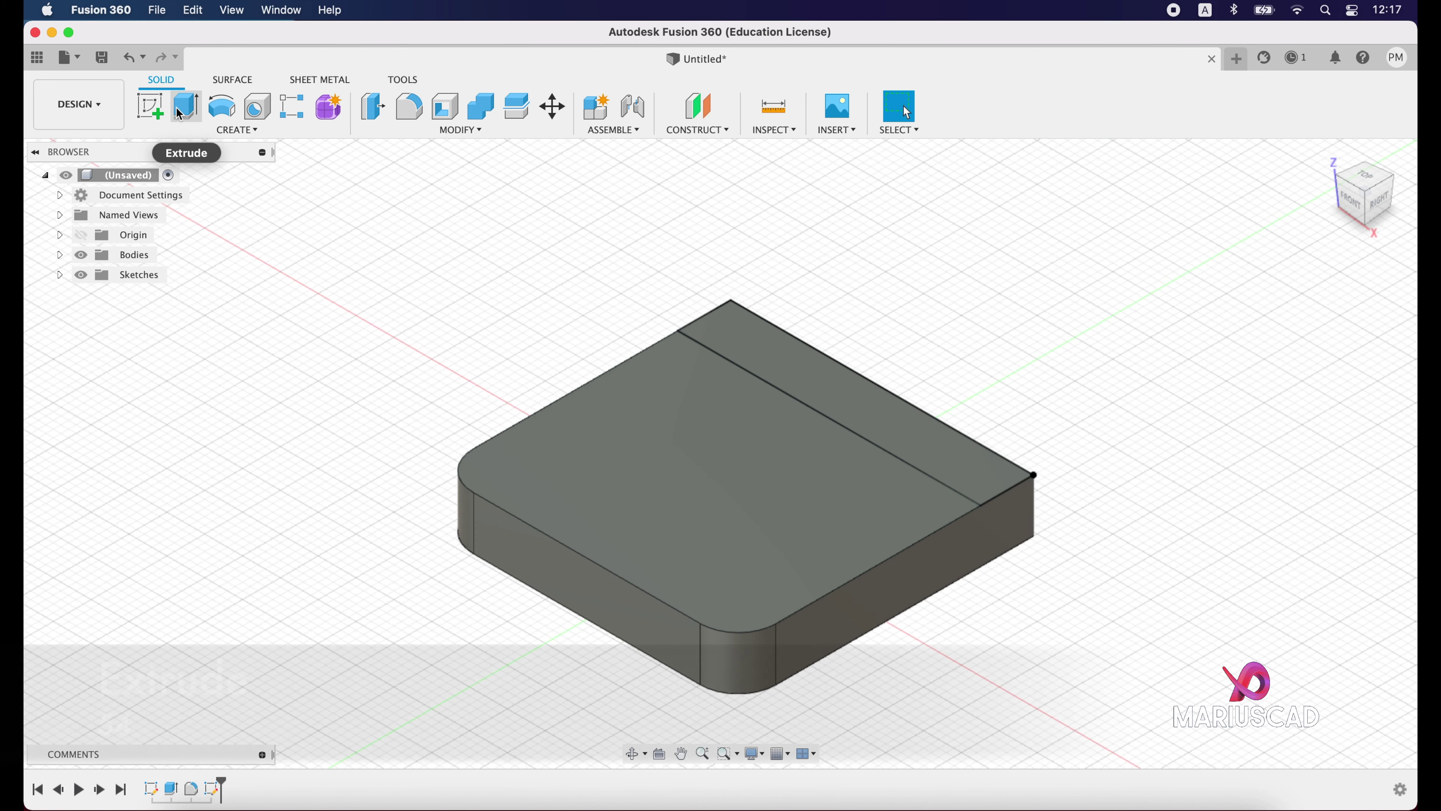
# Extrude the 7 mm strip upward 54 mm into a wall joined to the plate.
pyautogui.click(185, 106)
pyautogui.click(775, 344)
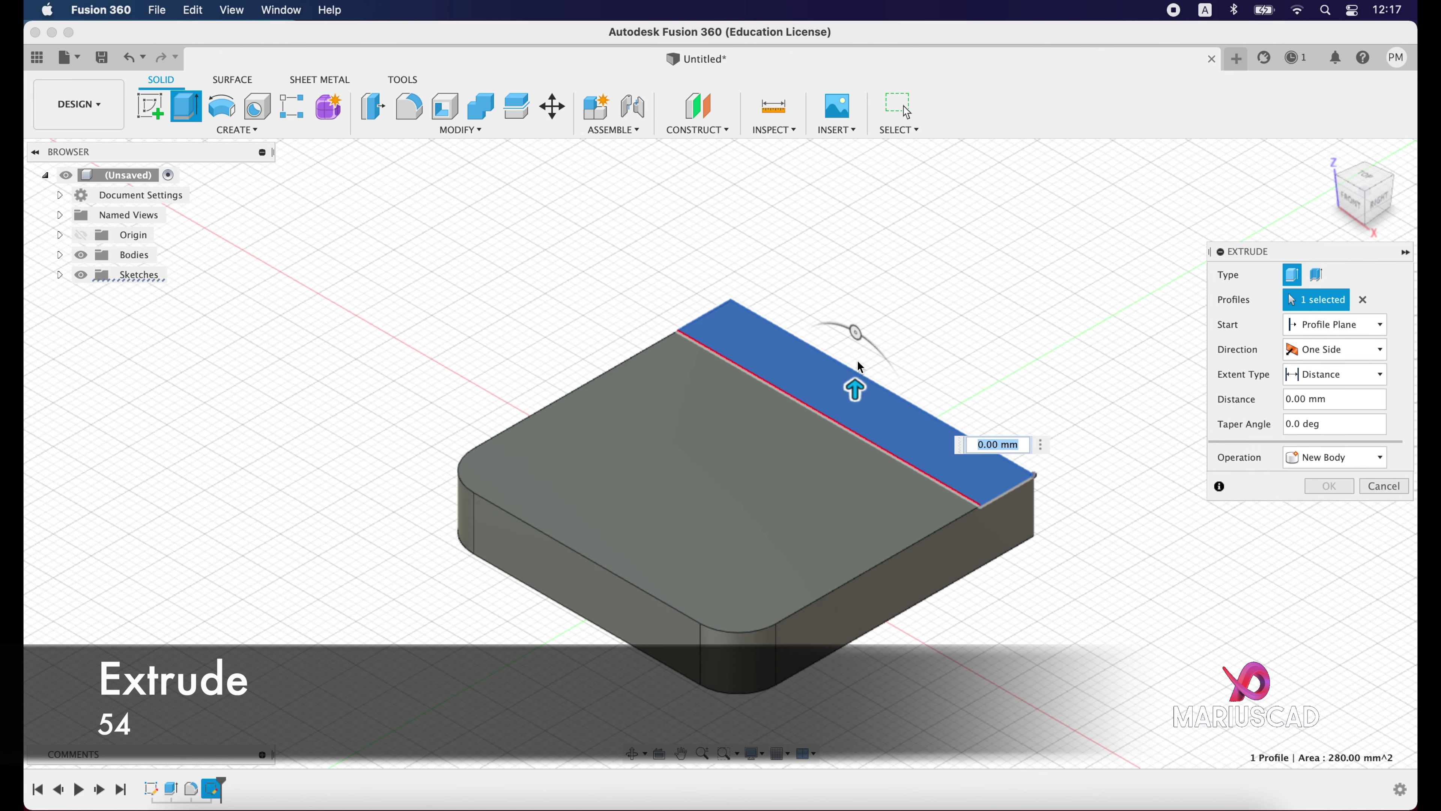
pyautogui.moveTo(860, 365); pyautogui.dragTo(854, 222)
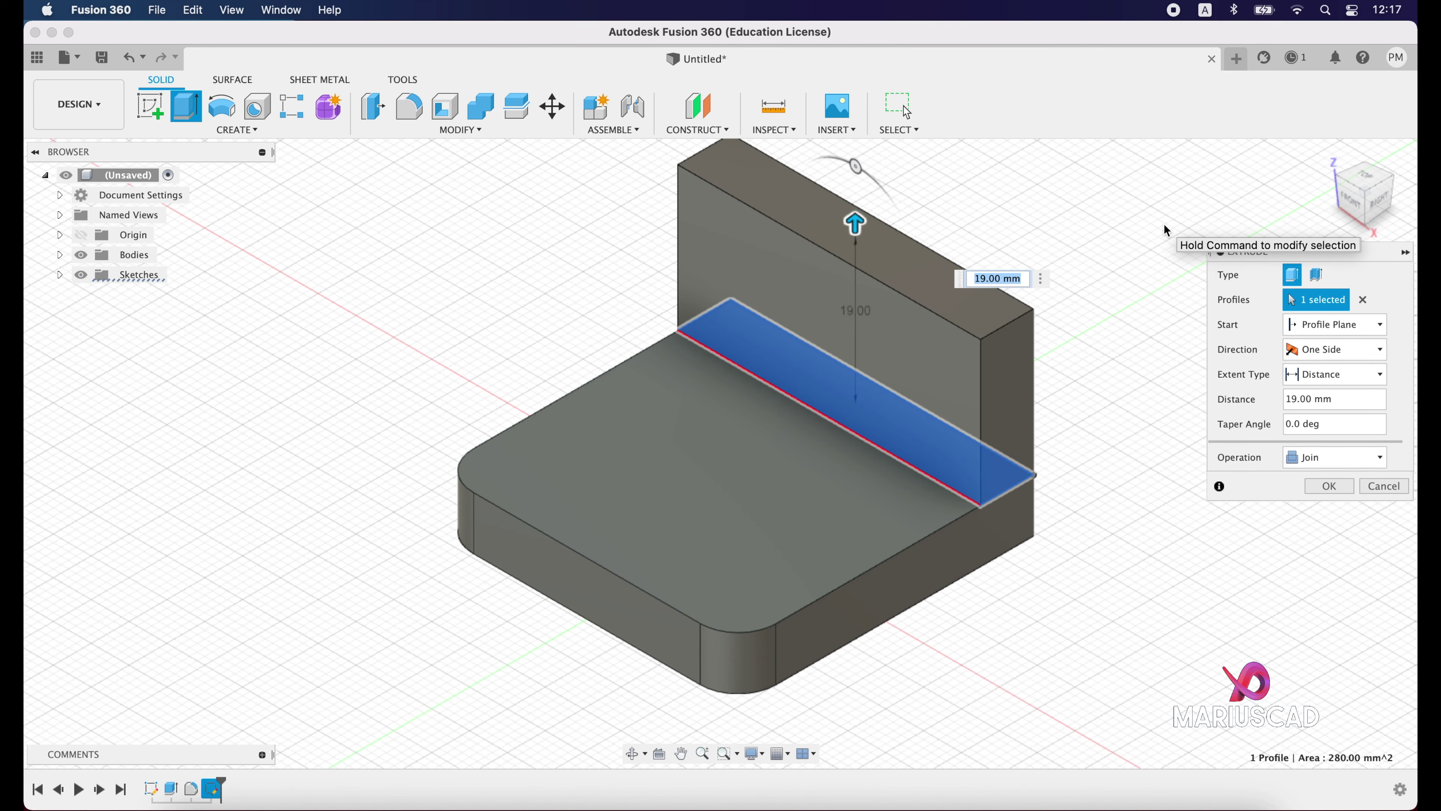
pyautogui.write('54')
pyautogui.press('Return')
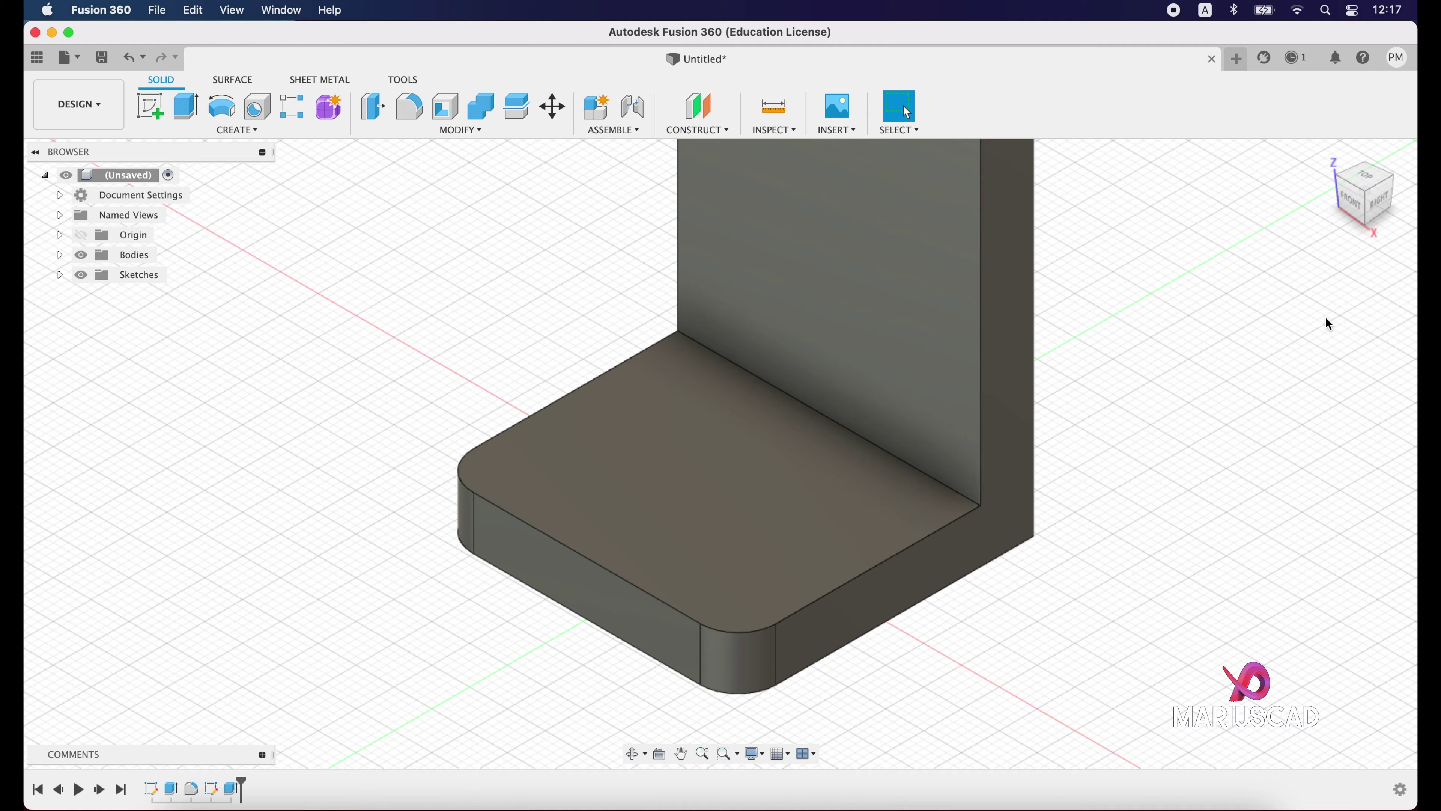
pyautogui.scroll(3, 1144, 487)
pyautogui.scroll(-5, 965, 418)
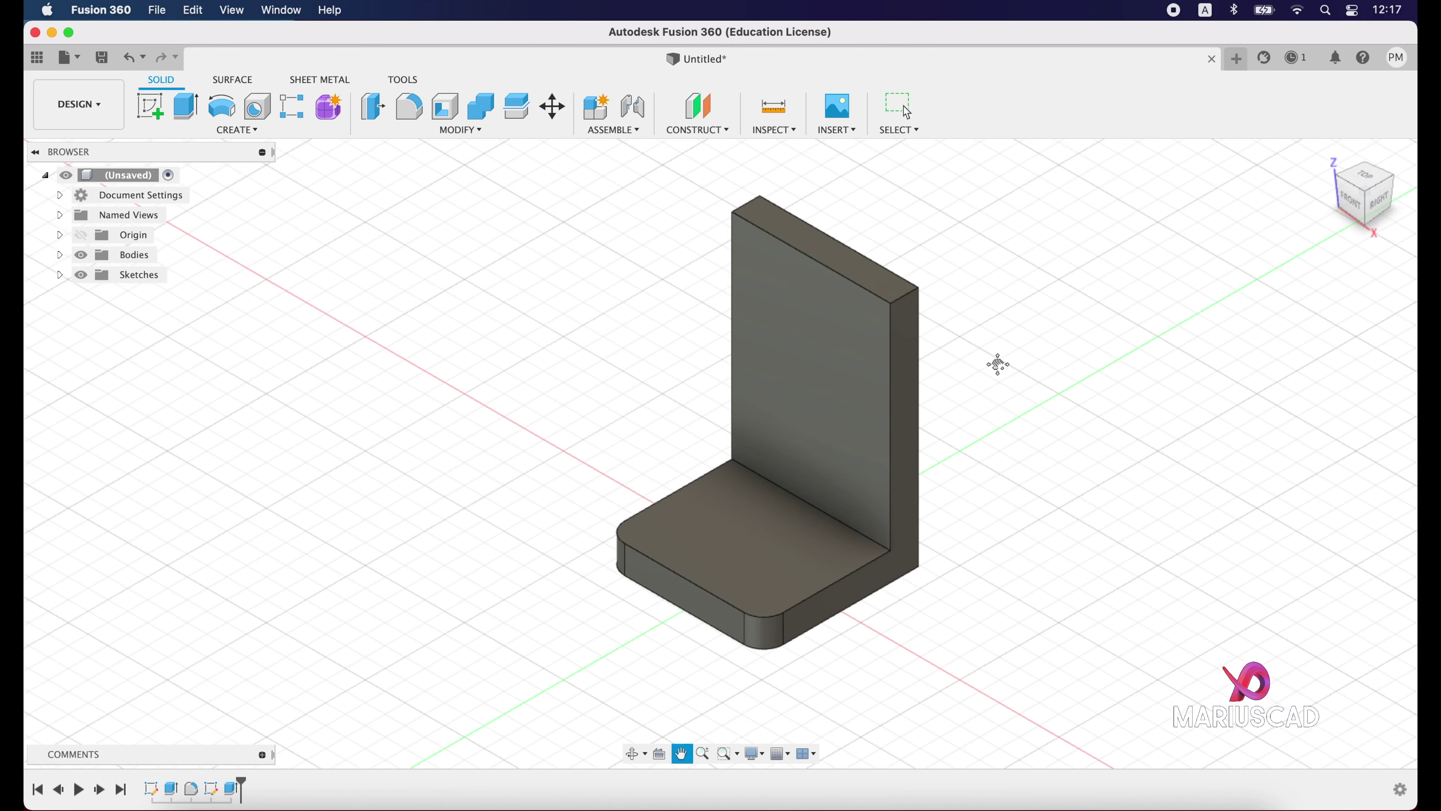
# Bring up the bracket reference drawing showing the R20 top and R15/R11 boss.
pyautogui.click(1271, 806)
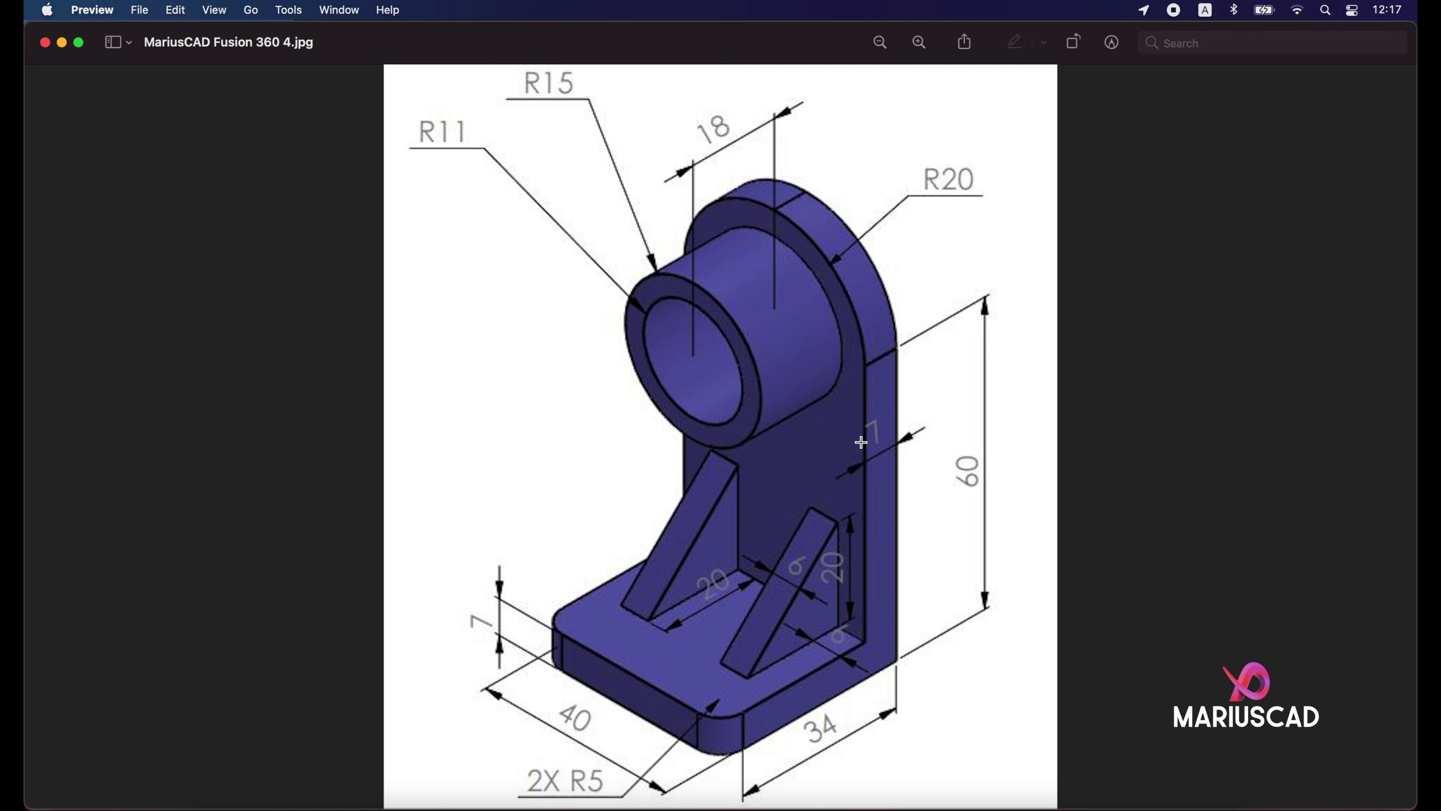
# On the wall's vertical plane, sketch a 40 mm circle centred on the top edge and finish.
pyautogui.click(63, 43)
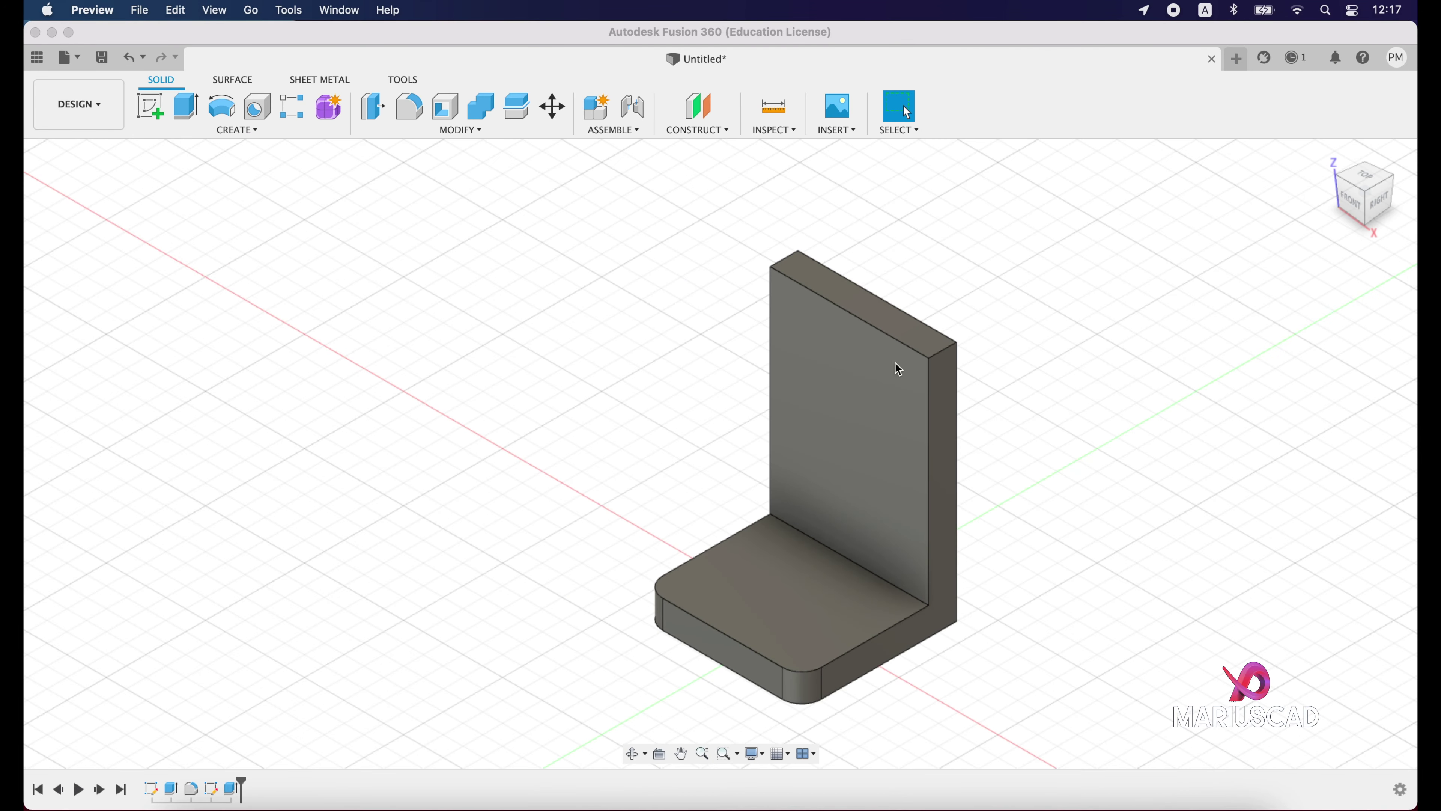
pyautogui.click(149, 112)
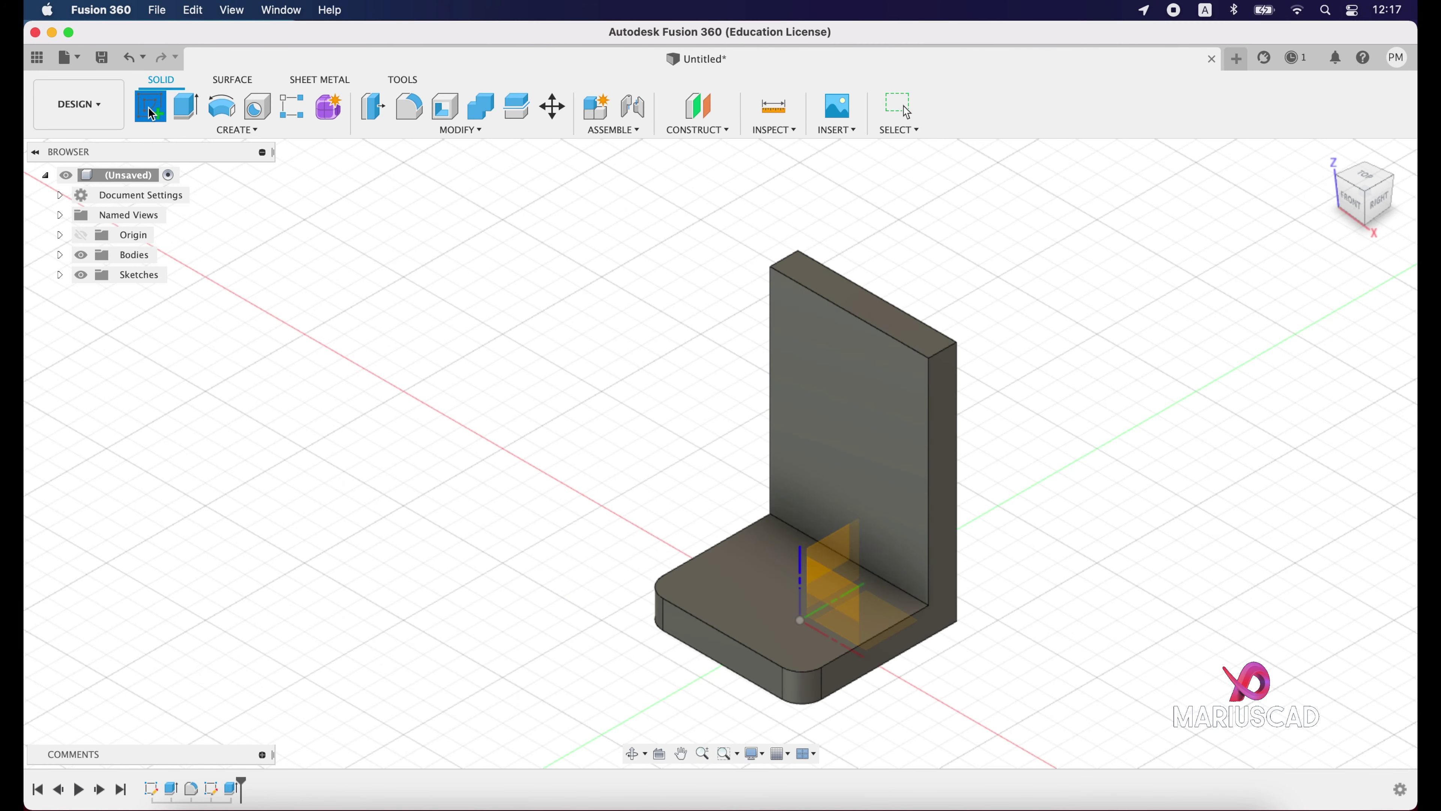
pyautogui.click(898, 357)
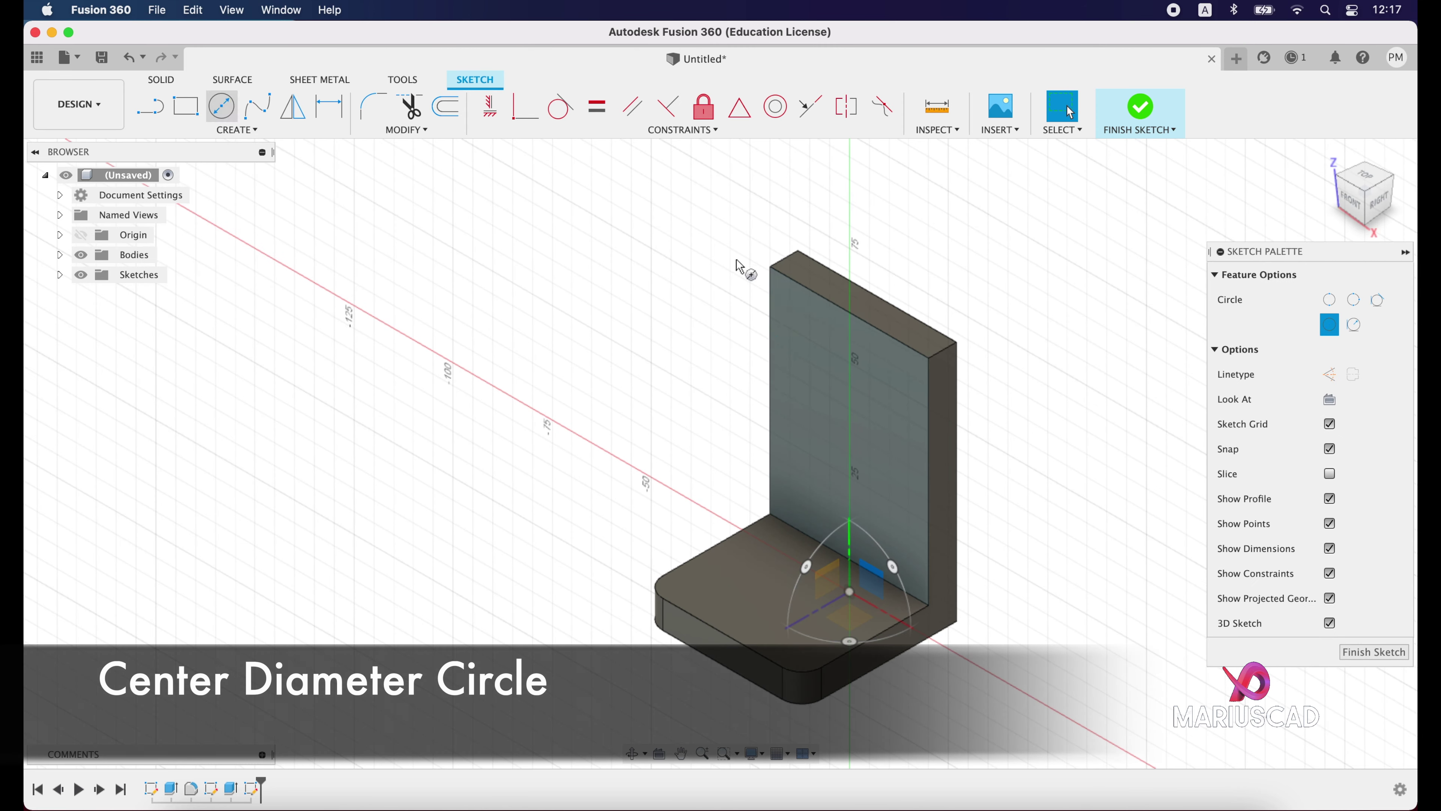
pyautogui.press('c')
pyautogui.scroll(5, 851, 321)
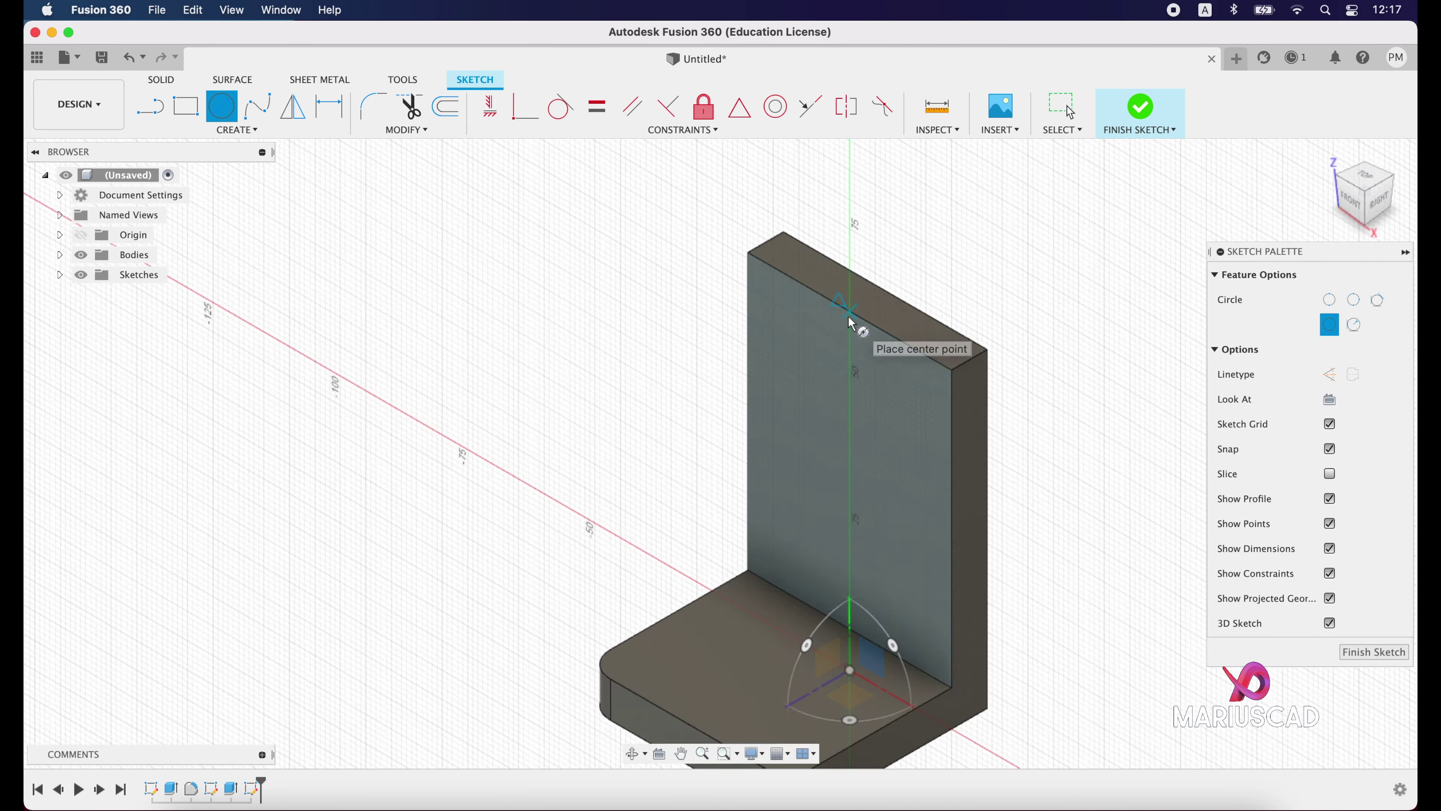
pyautogui.click(850, 310)
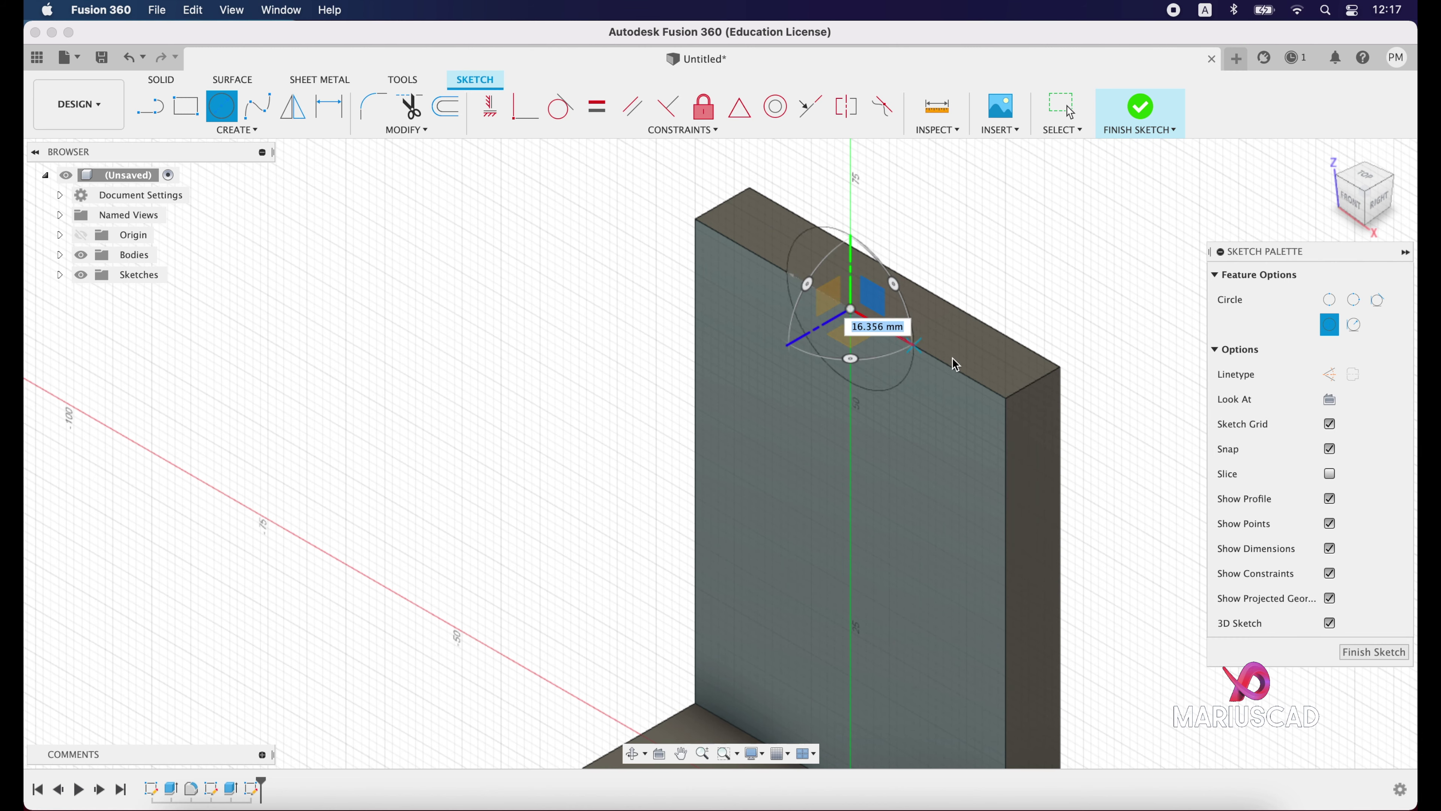
pyautogui.click(1007, 401)
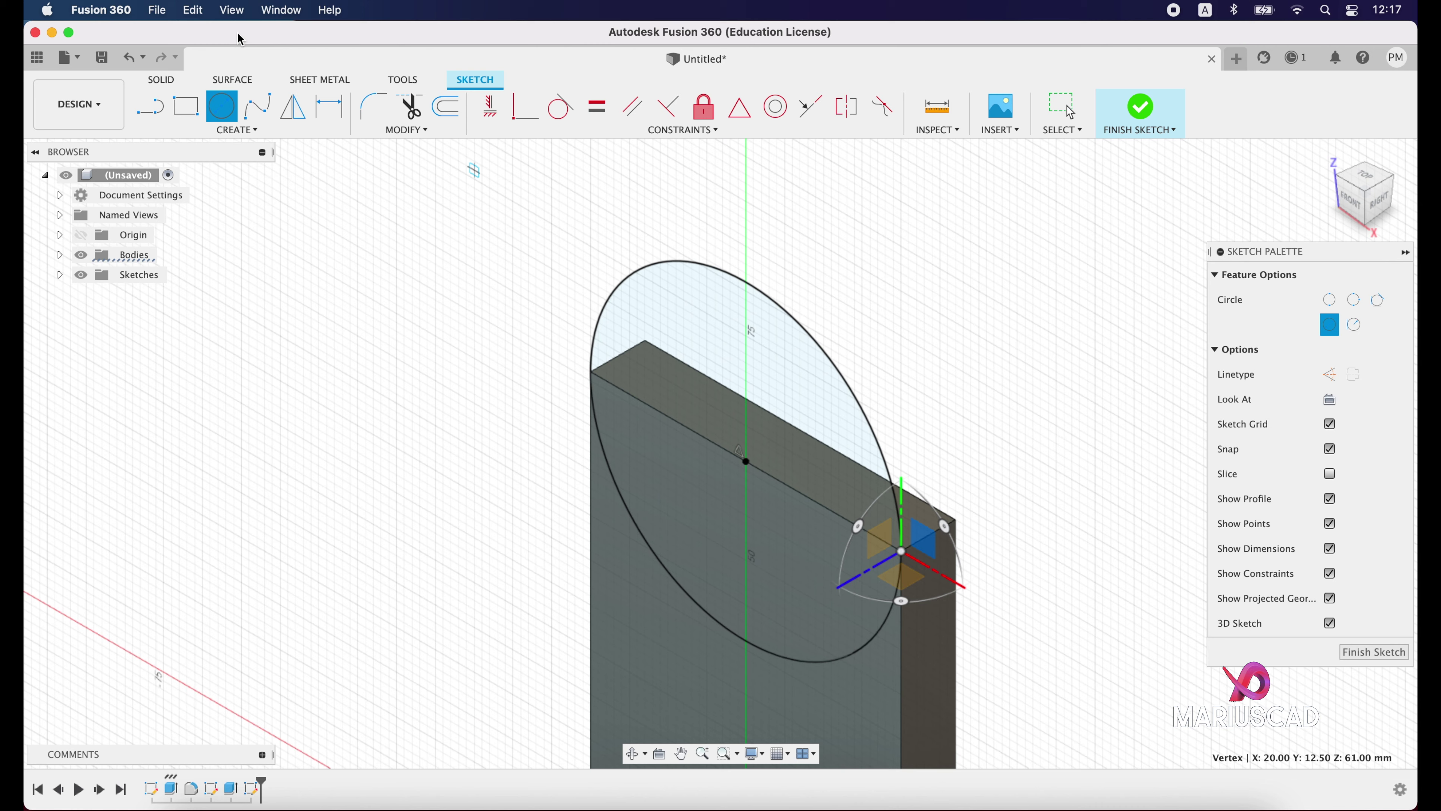
pyautogui.click(1136, 113)
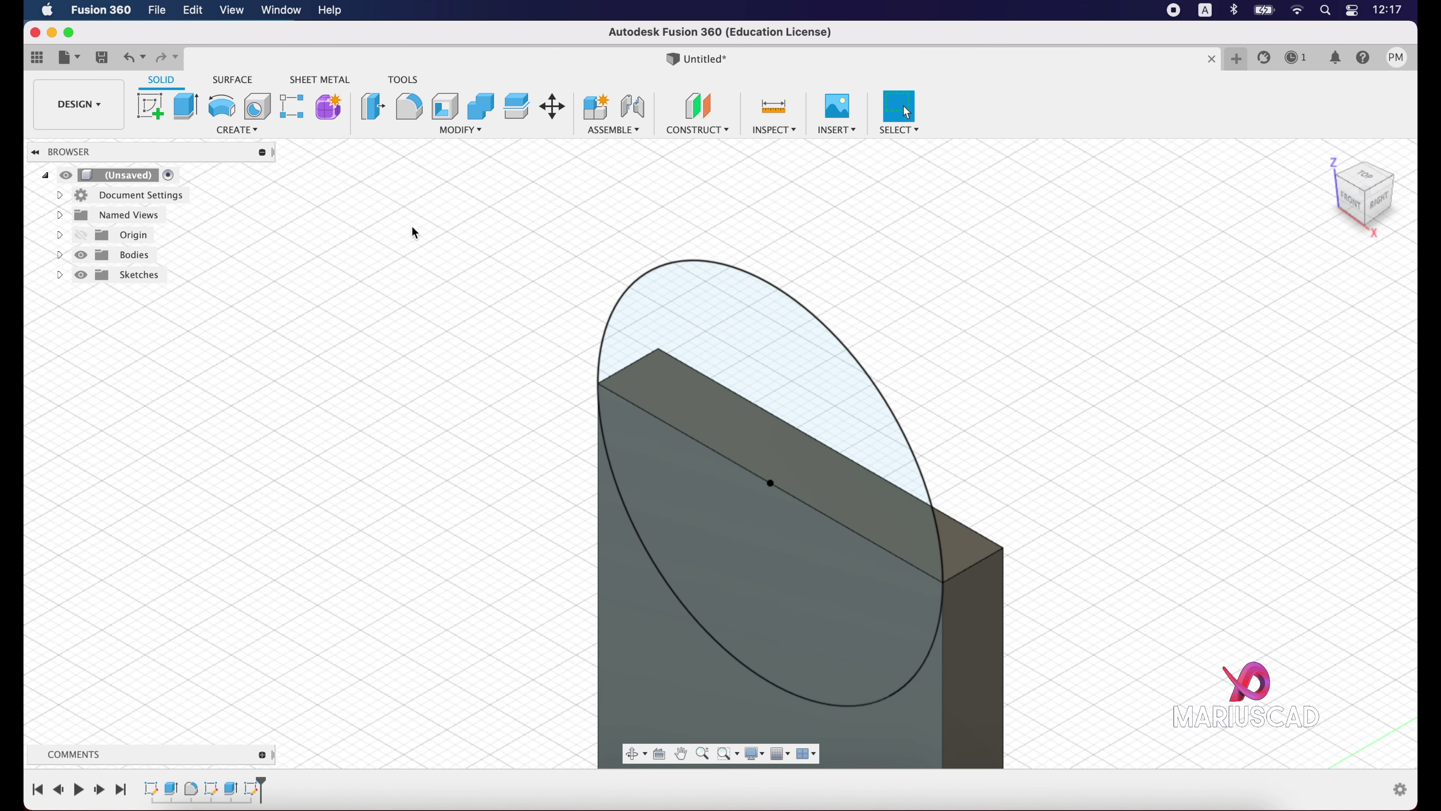
# Extrude the upper half-circle profile -7 mm to round the wall's top.
pyautogui.click(185, 105)
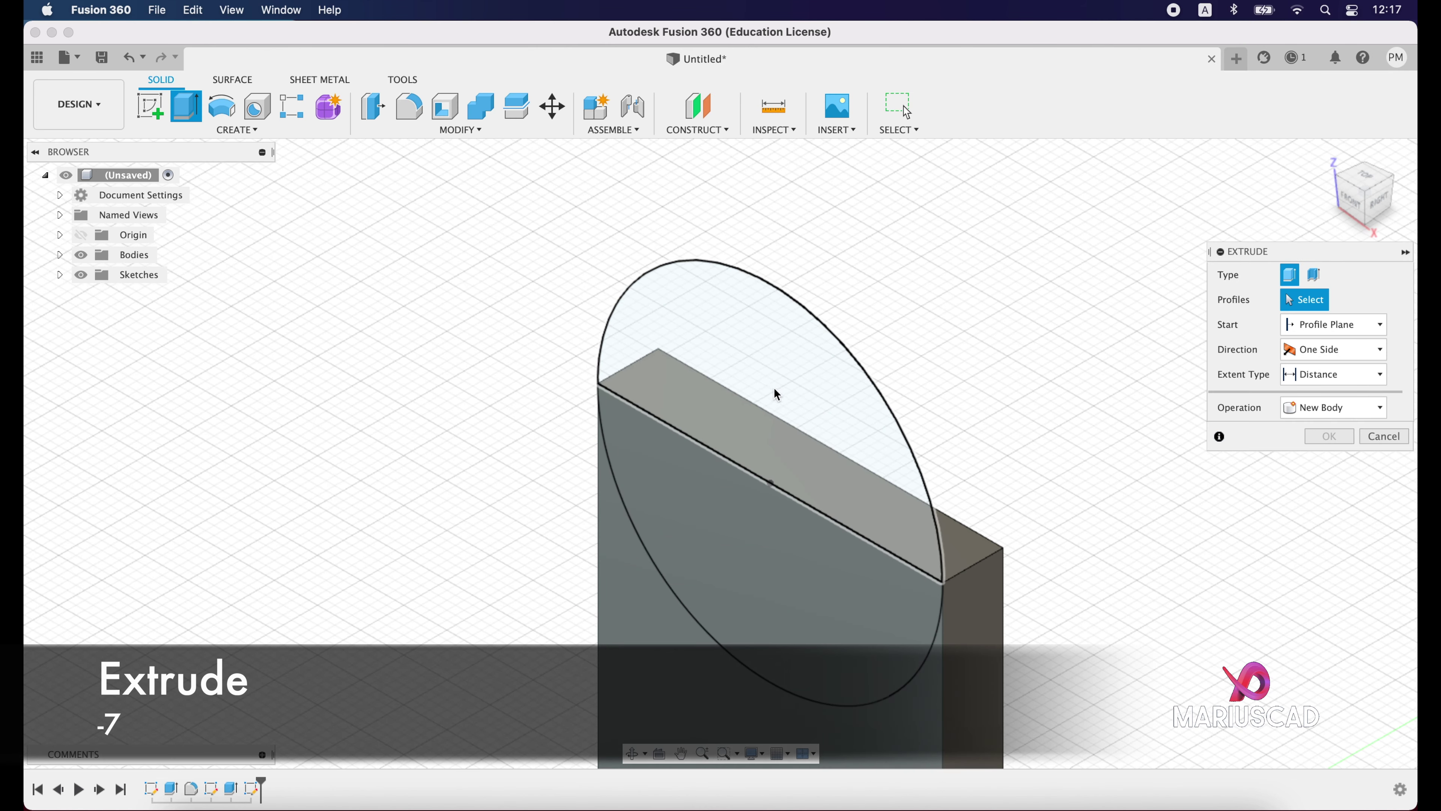
pyautogui.scroll(-3, 776, 387)
pyautogui.click(827, 388)
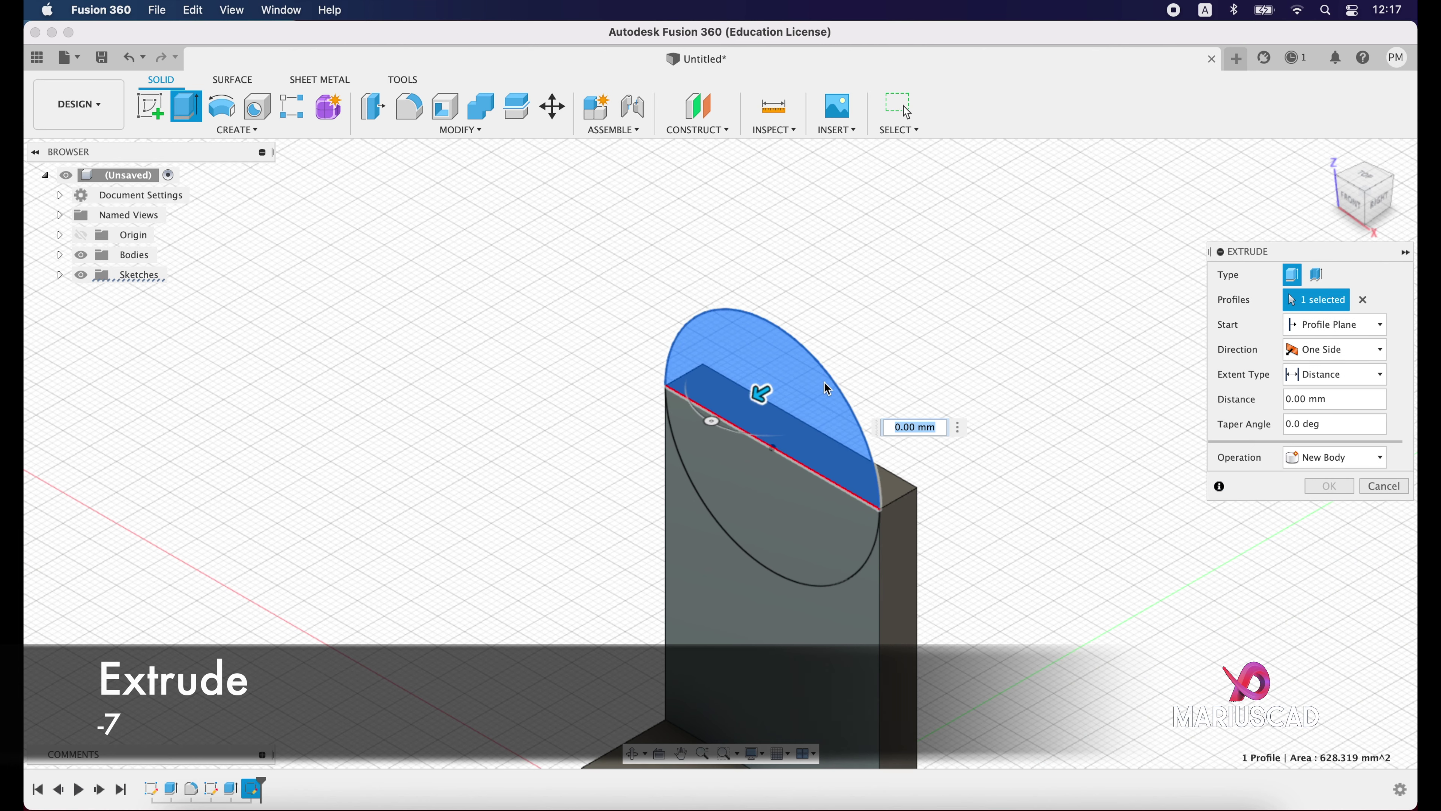
pyautogui.moveTo(764, 400); pyautogui.dragTo(1020, 349)
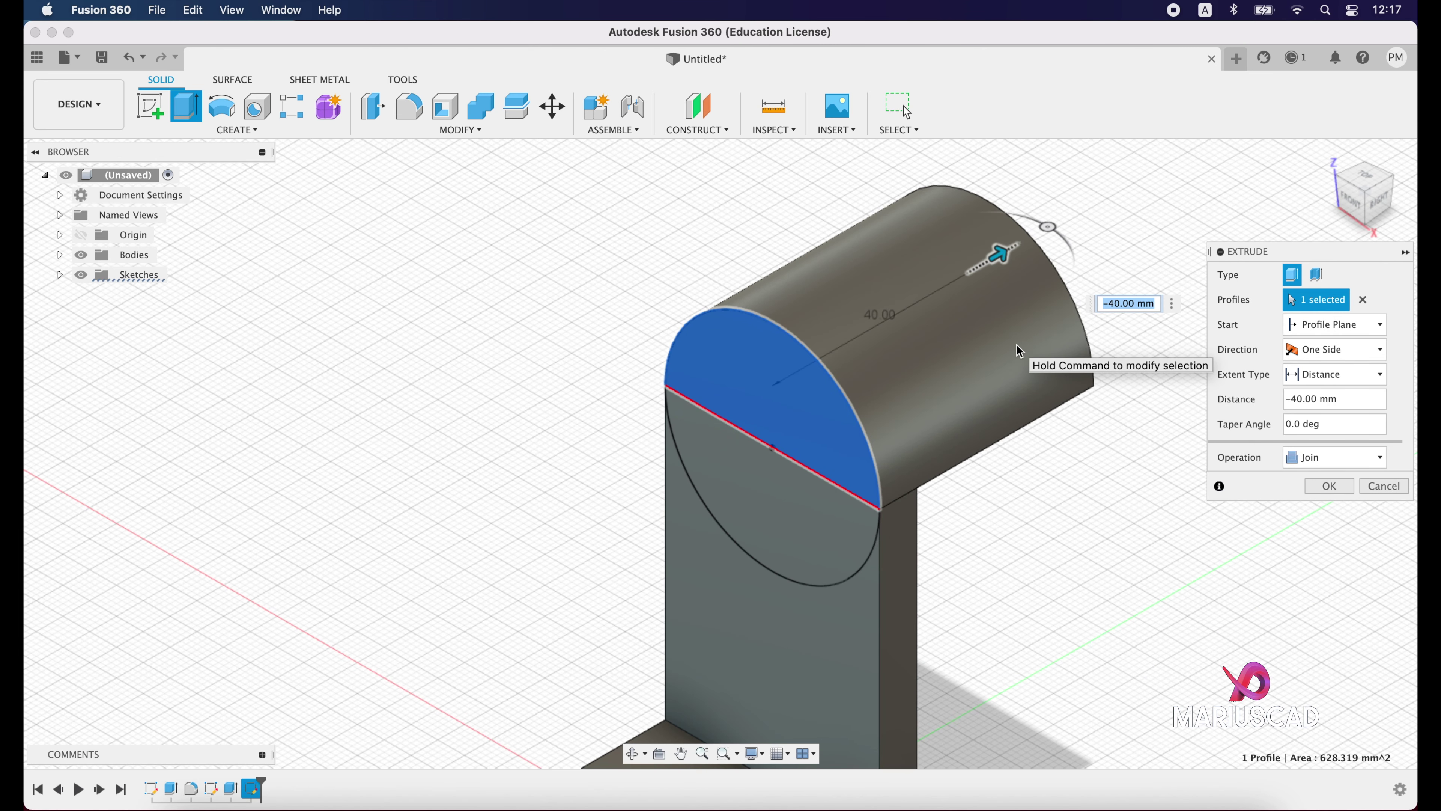
pyautogui.write('-7')
pyautogui.press('Return')
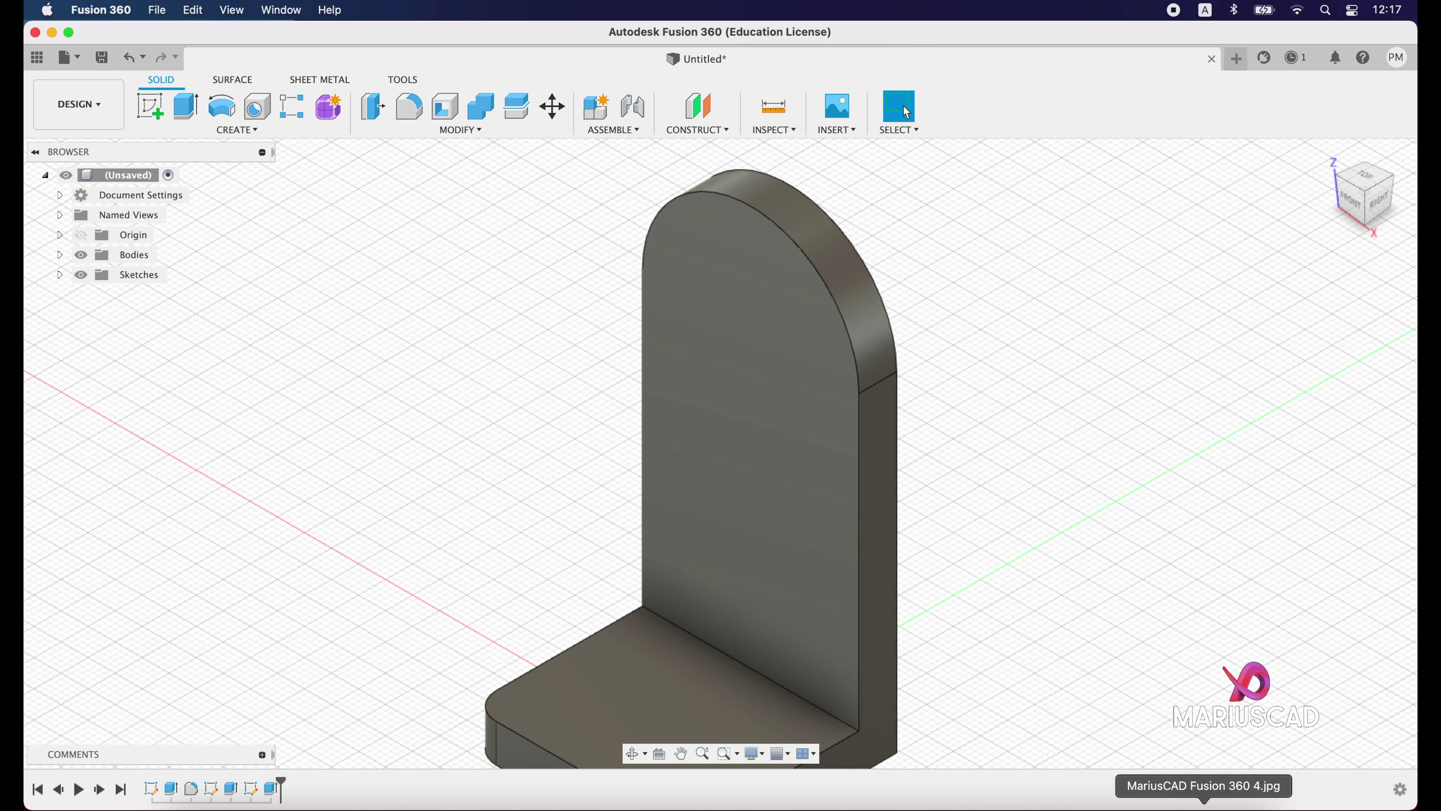
pyautogui.click(1200, 797)
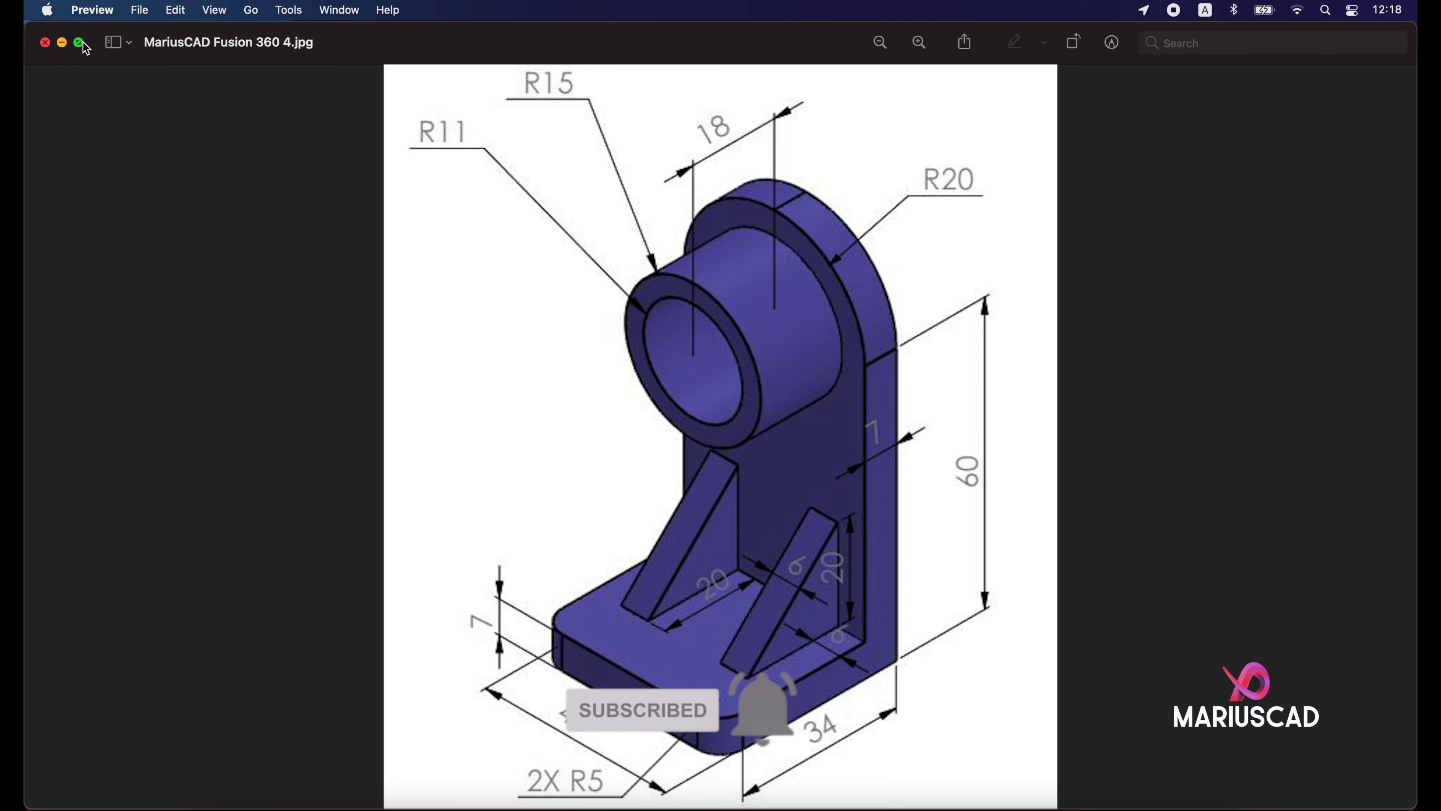
pyautogui.click(64, 43)
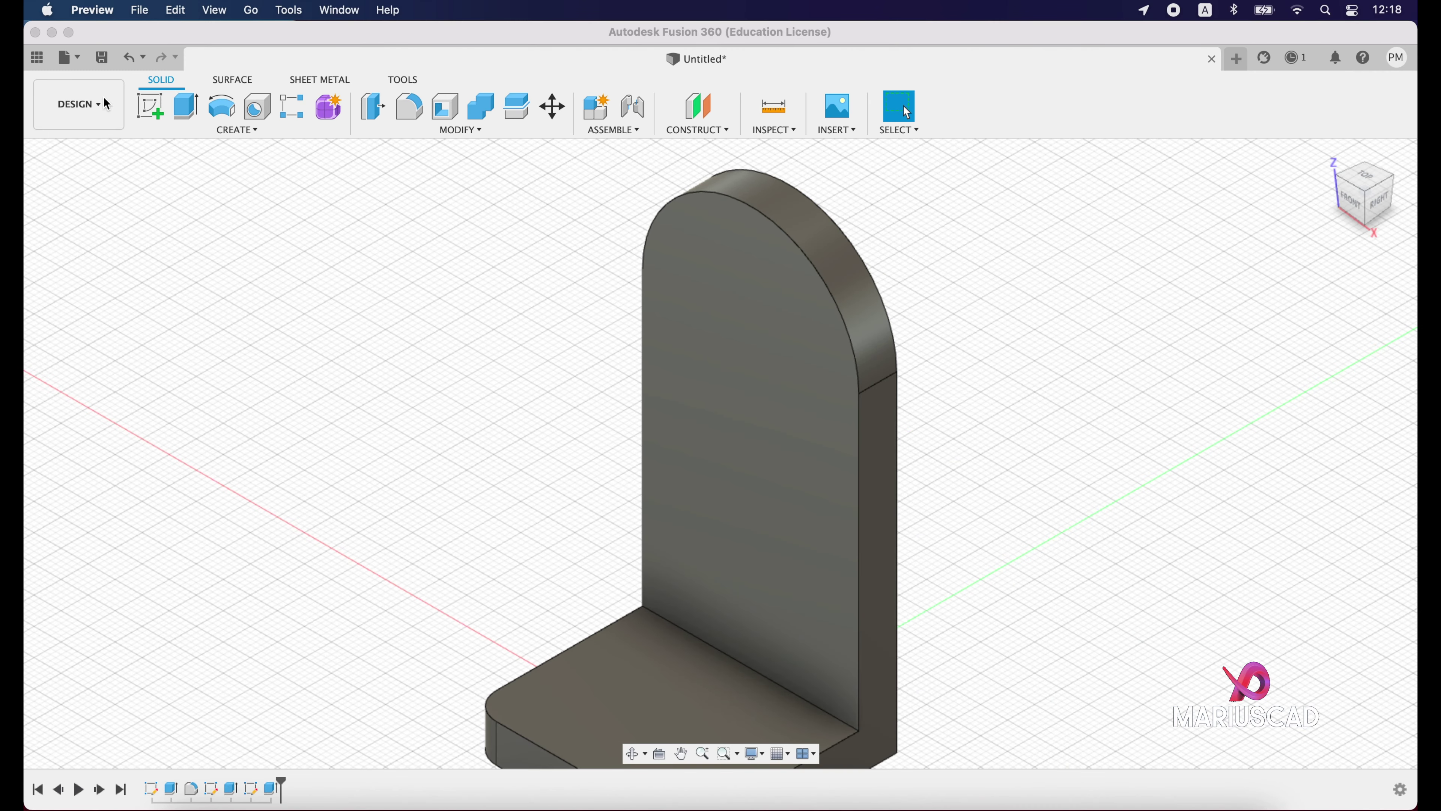
# On the wall's front face, draw a 30 mm circle centred on the rounded top.
pyautogui.click(164, 108)
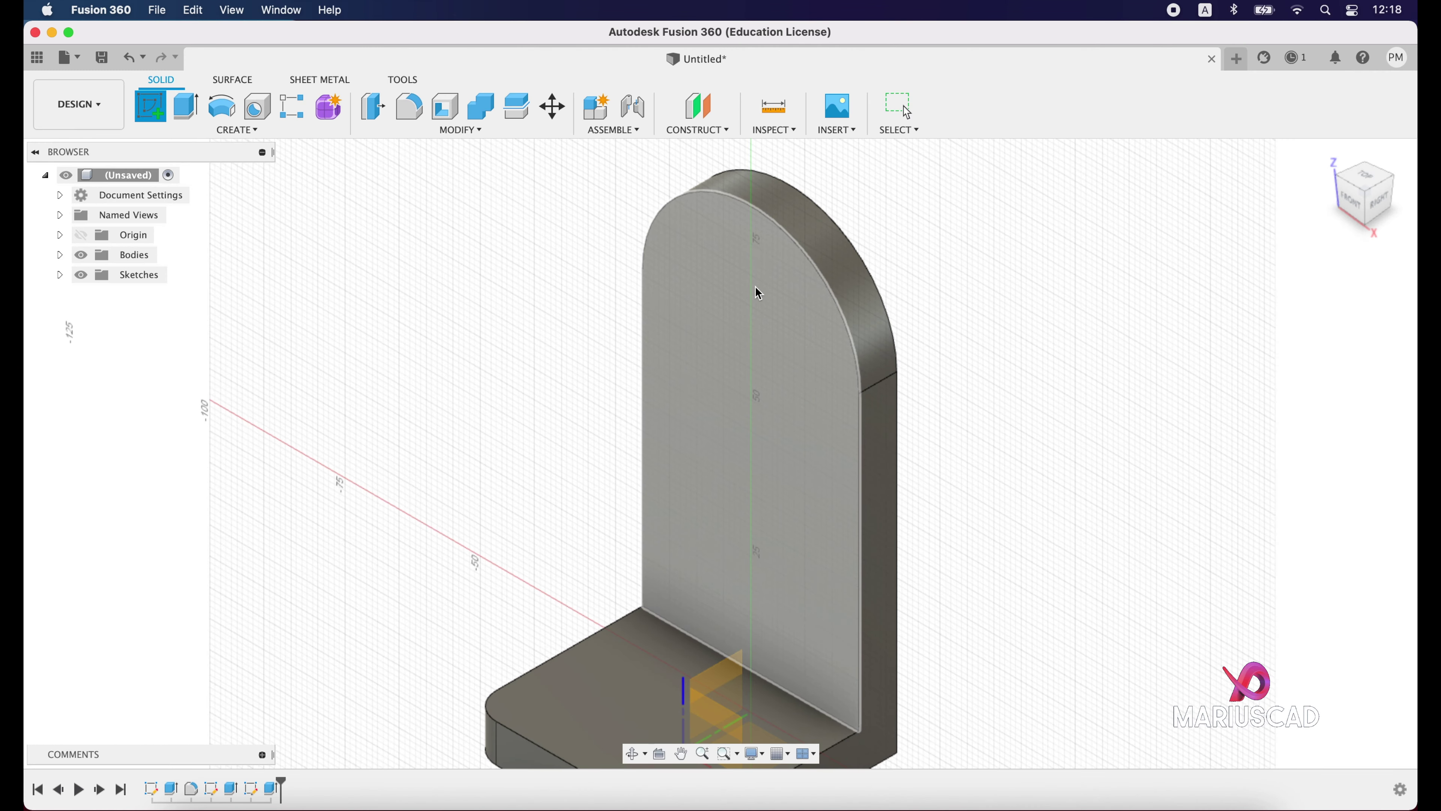
pyautogui.click(758, 293)
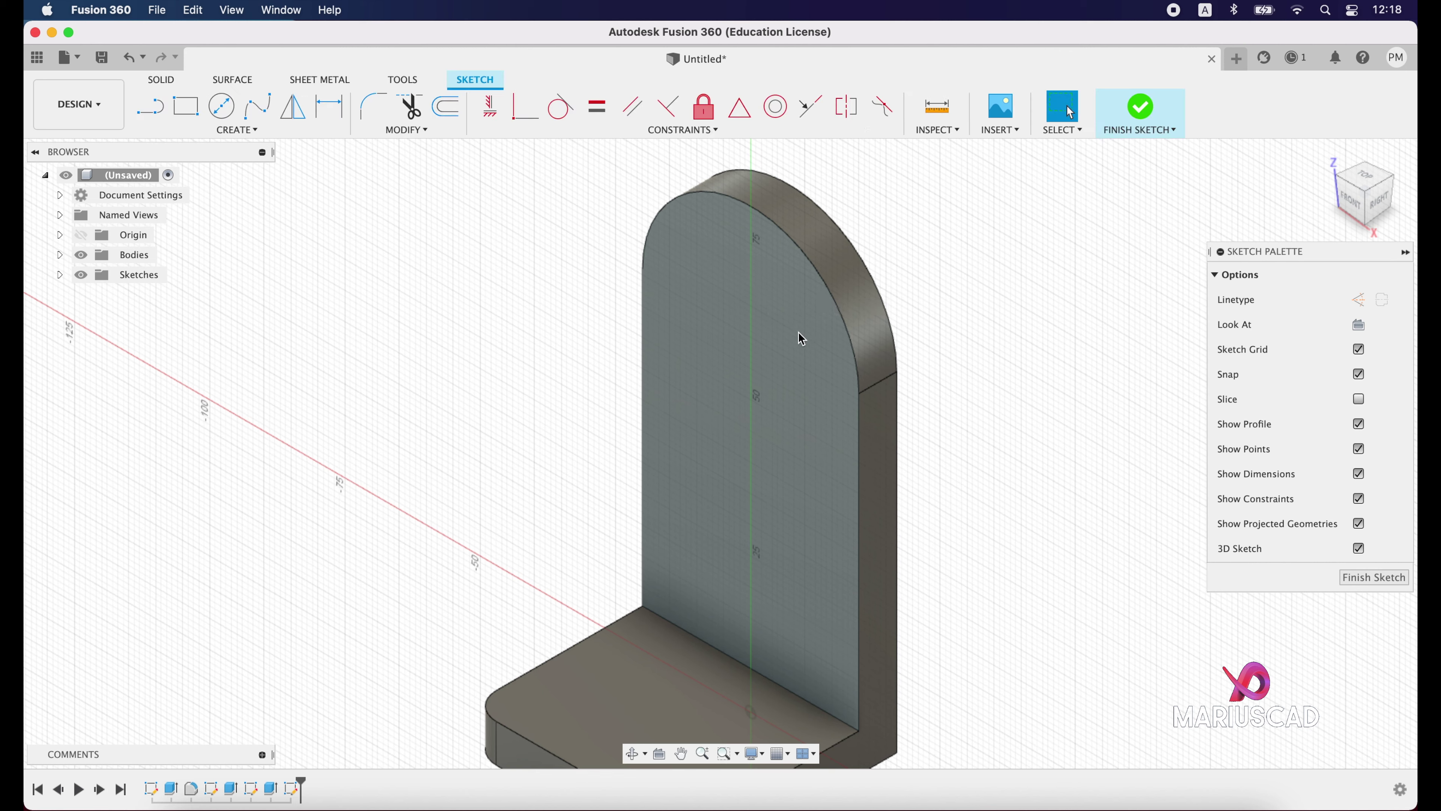
pyautogui.click(230, 111)
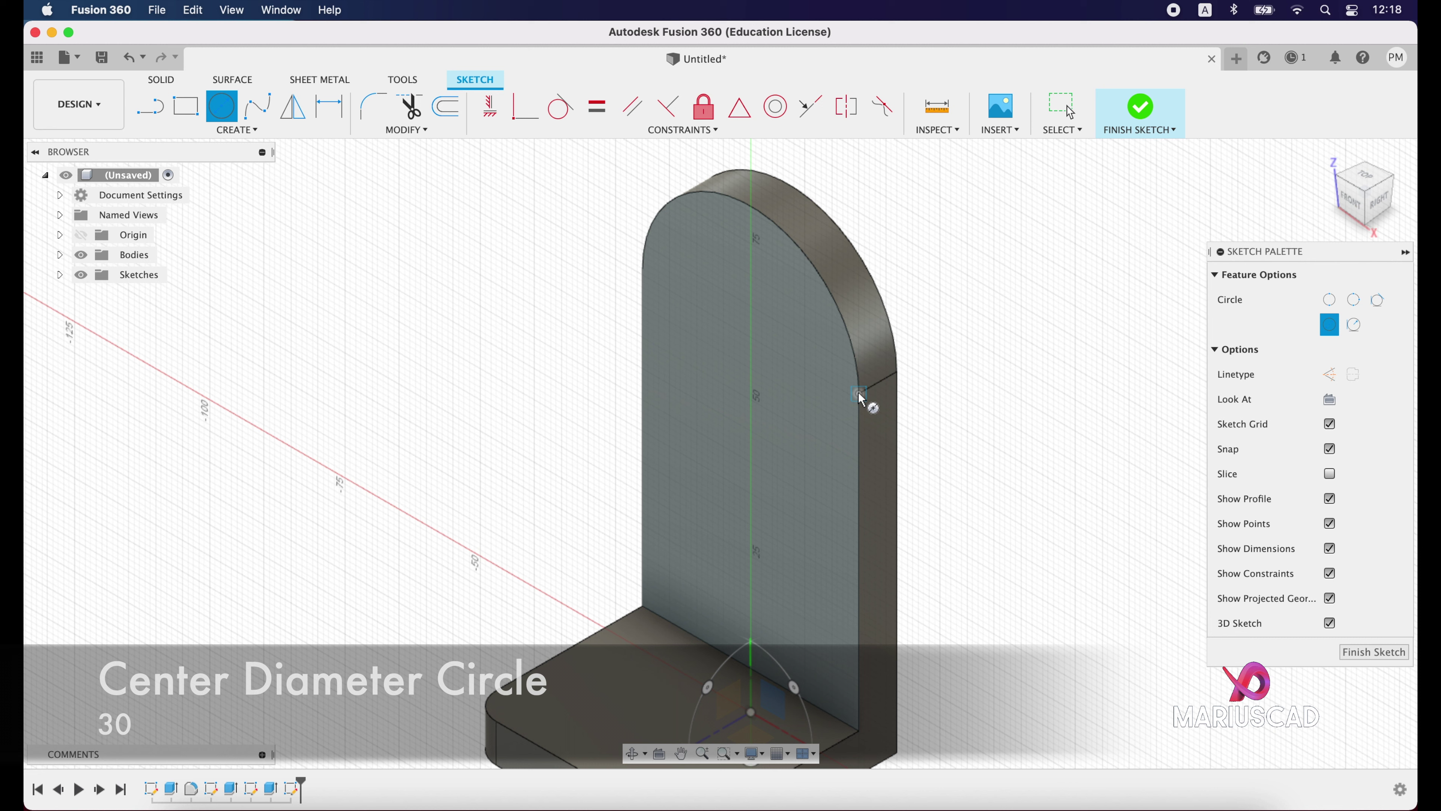
pyautogui.click(750, 332)
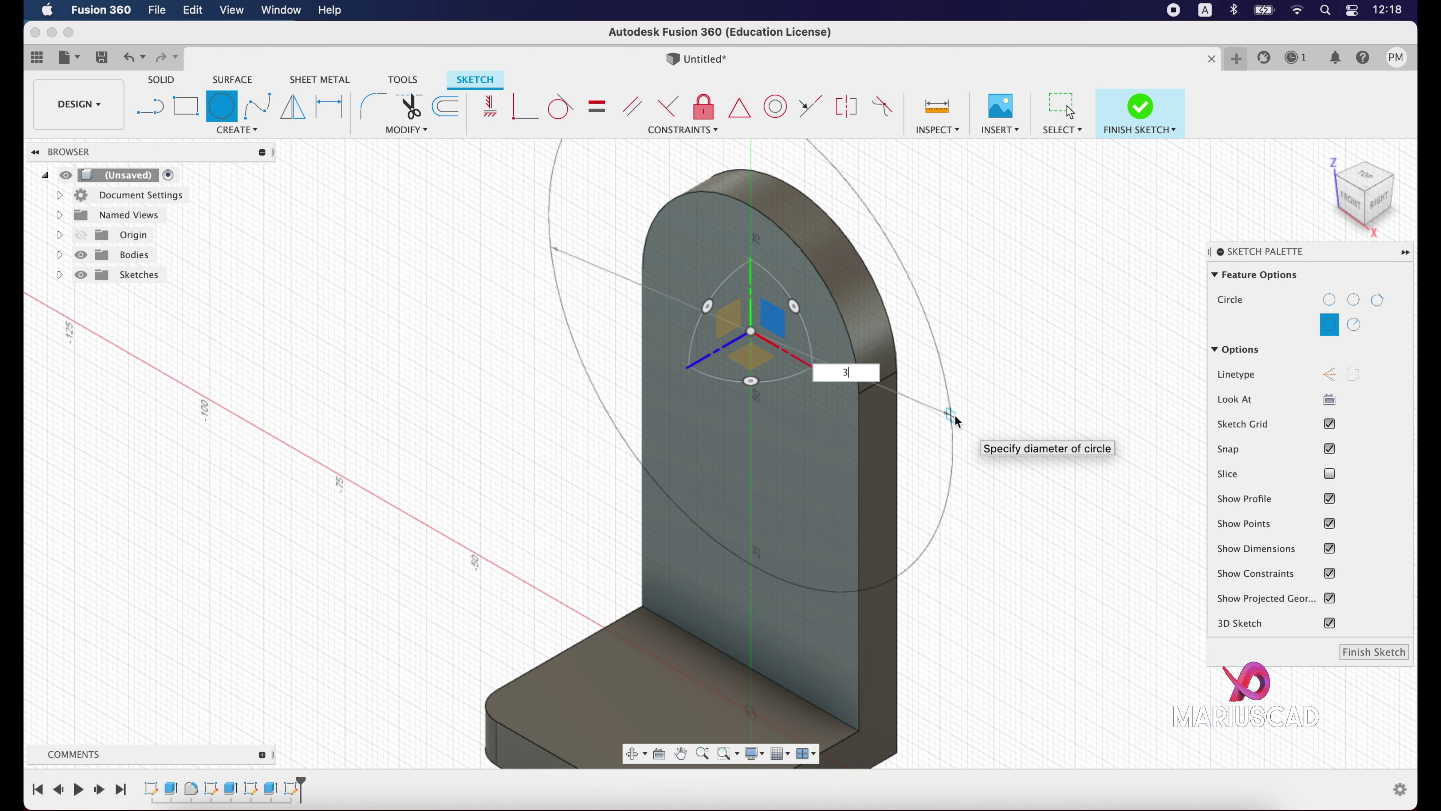
pyautogui.write('0')
pyautogui.press('Return')
pyautogui.press('Escape')
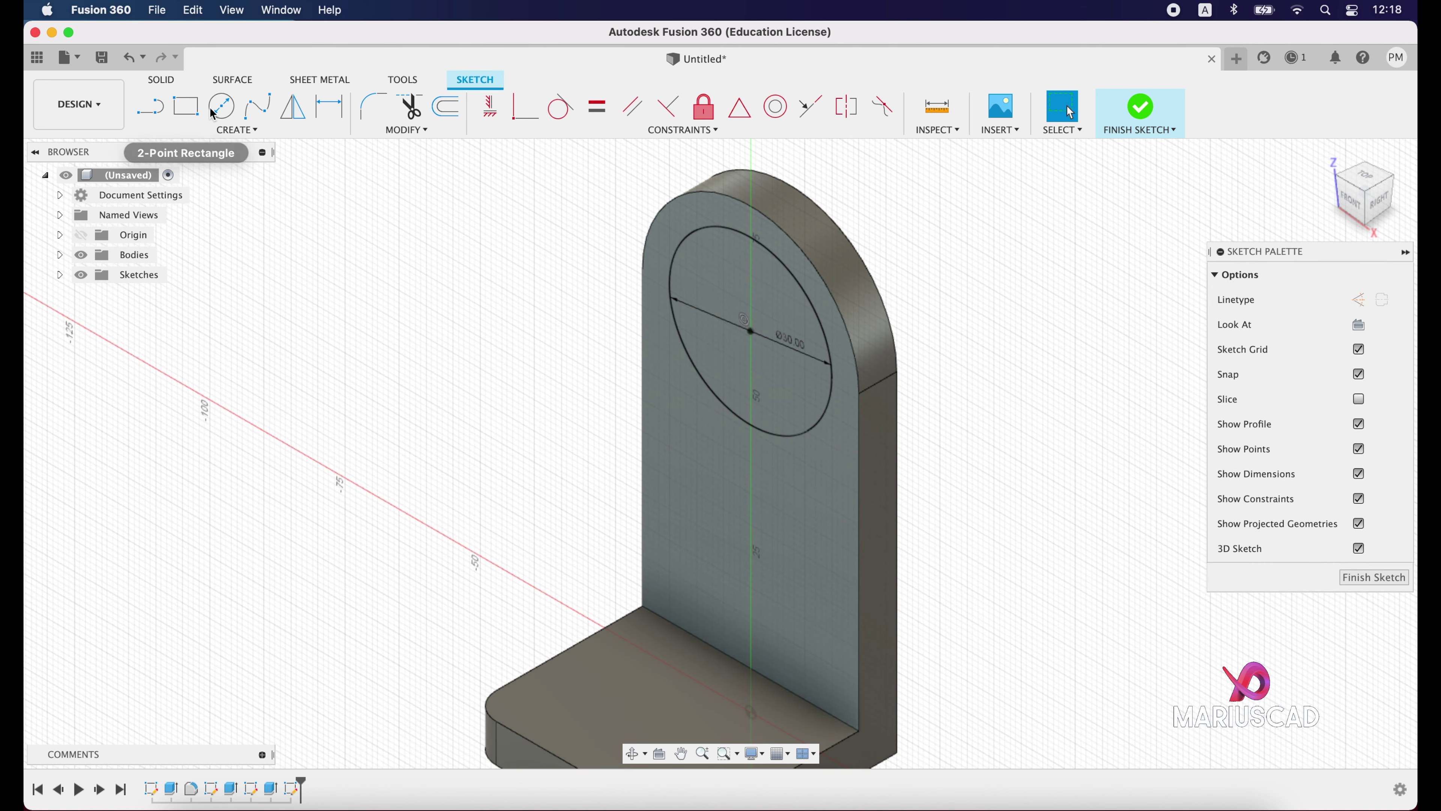
# Add a concentric 22 mm circle at the same centre.
pyautogui.click(221, 105)
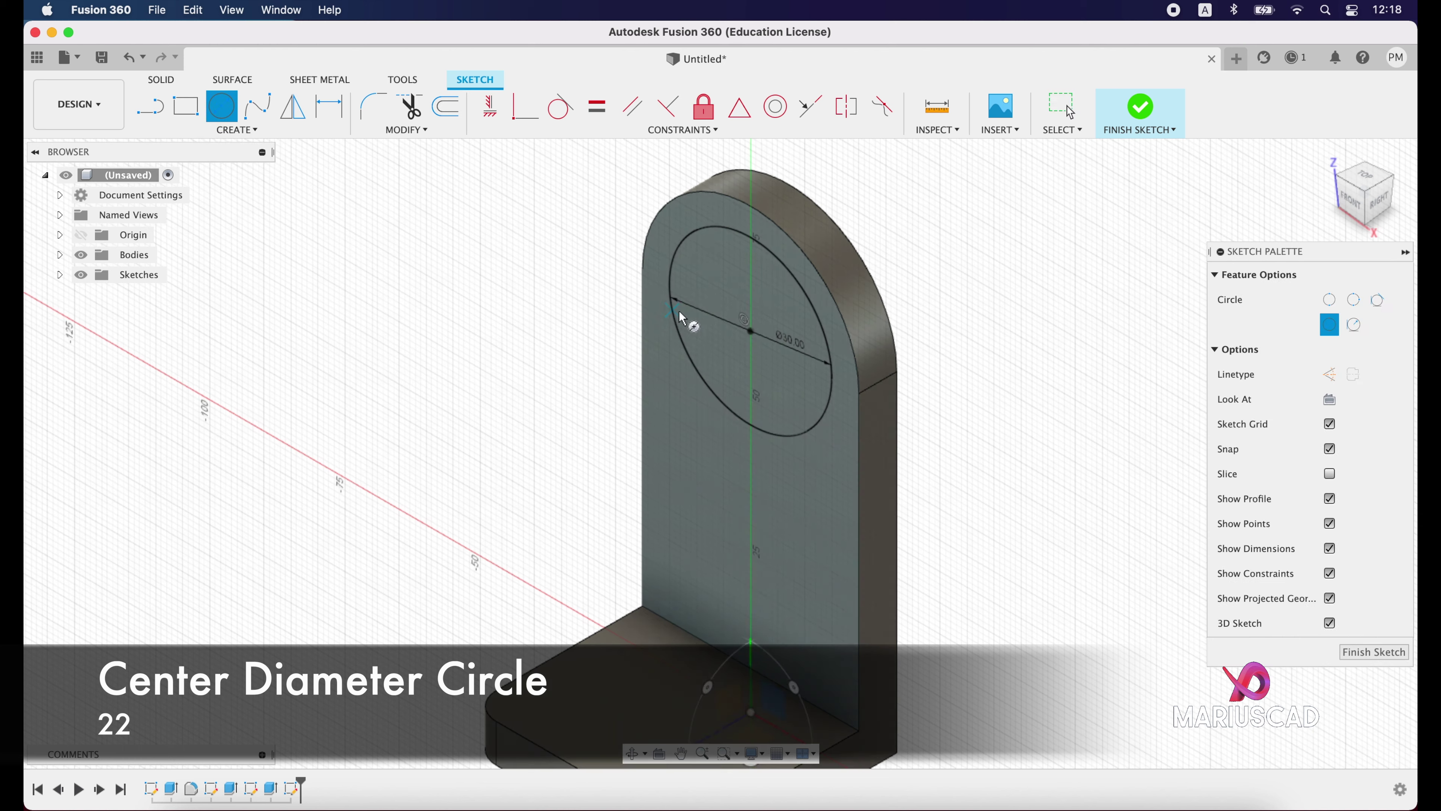
pyautogui.click(751, 332)
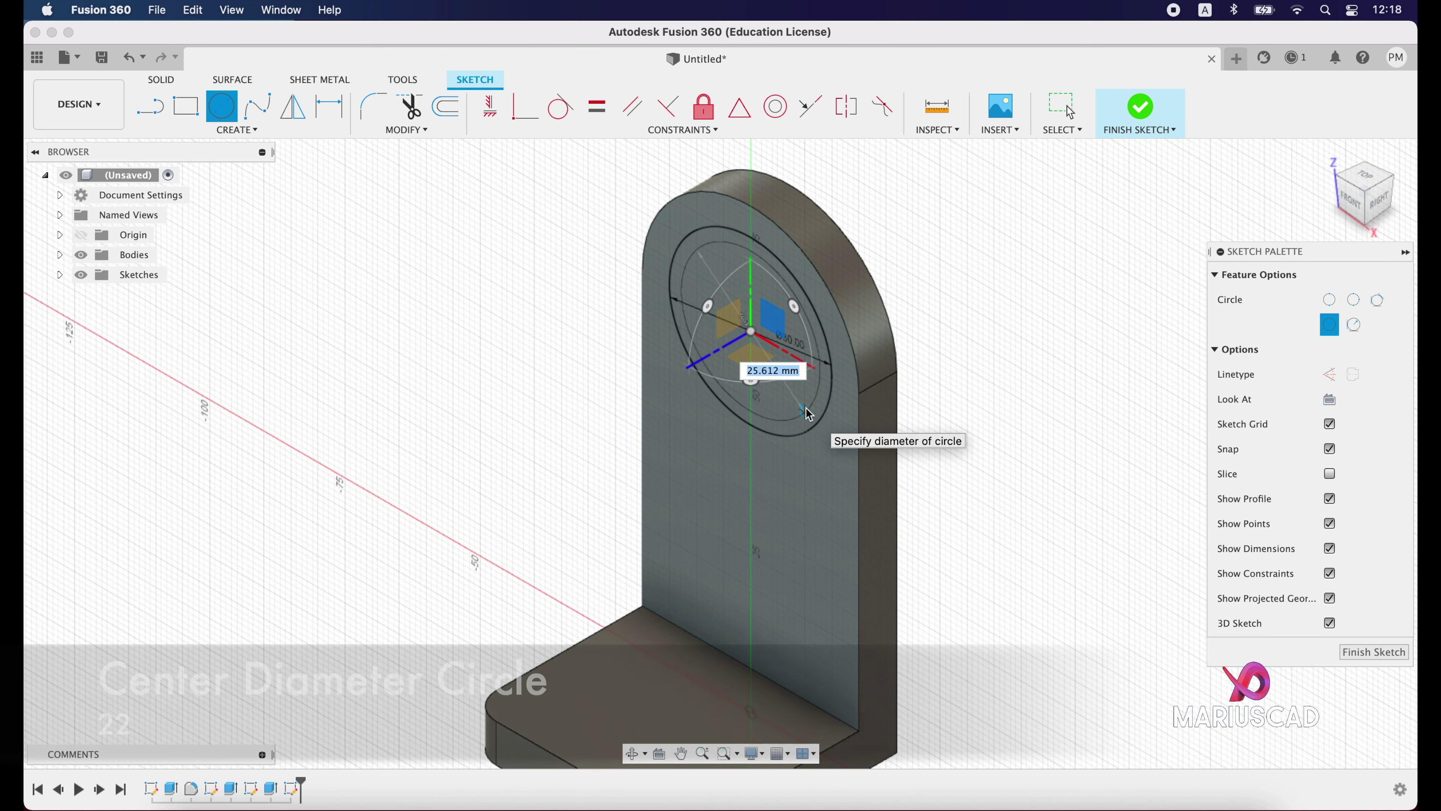
pyautogui.write('22')
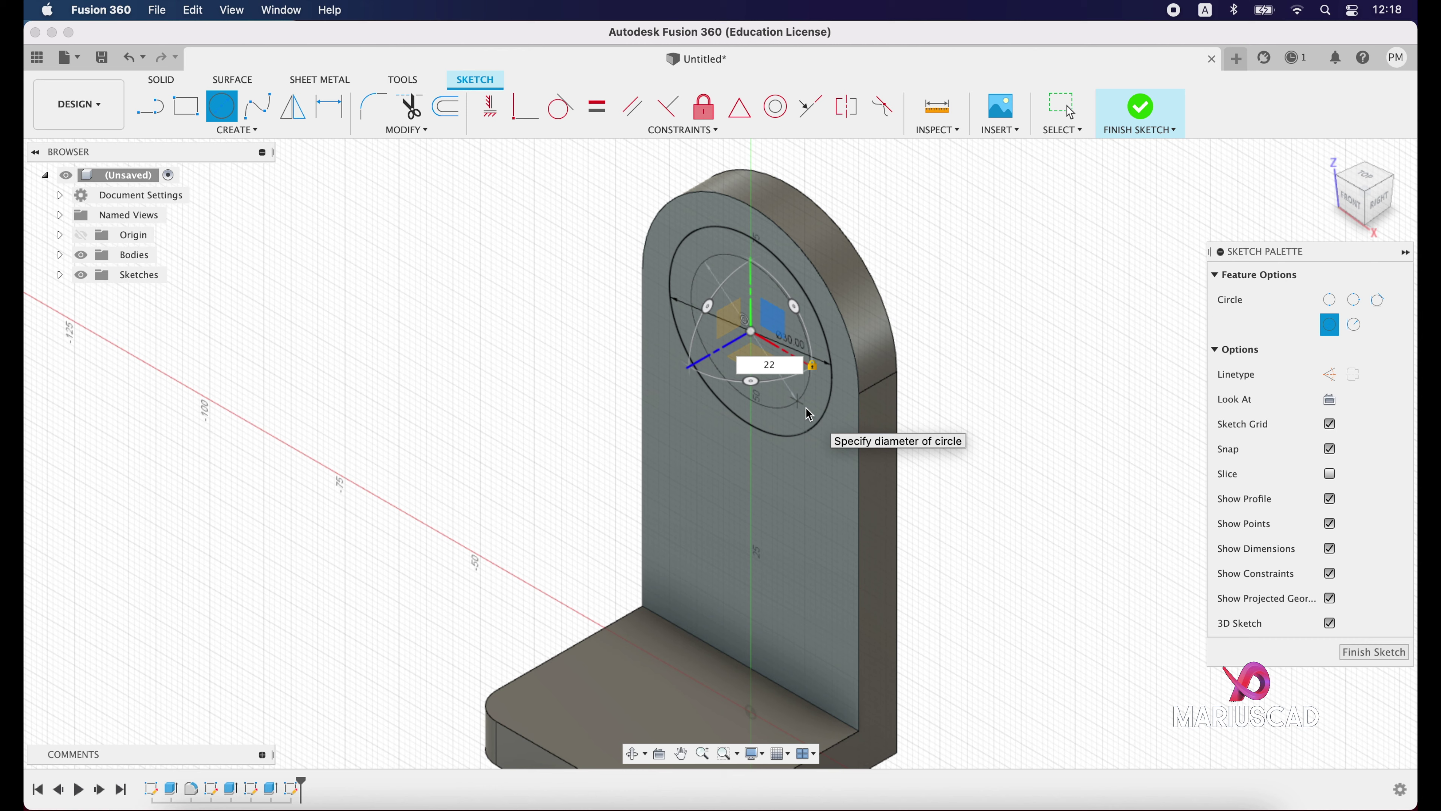
pyautogui.press('Return')
pyautogui.press('Escape')
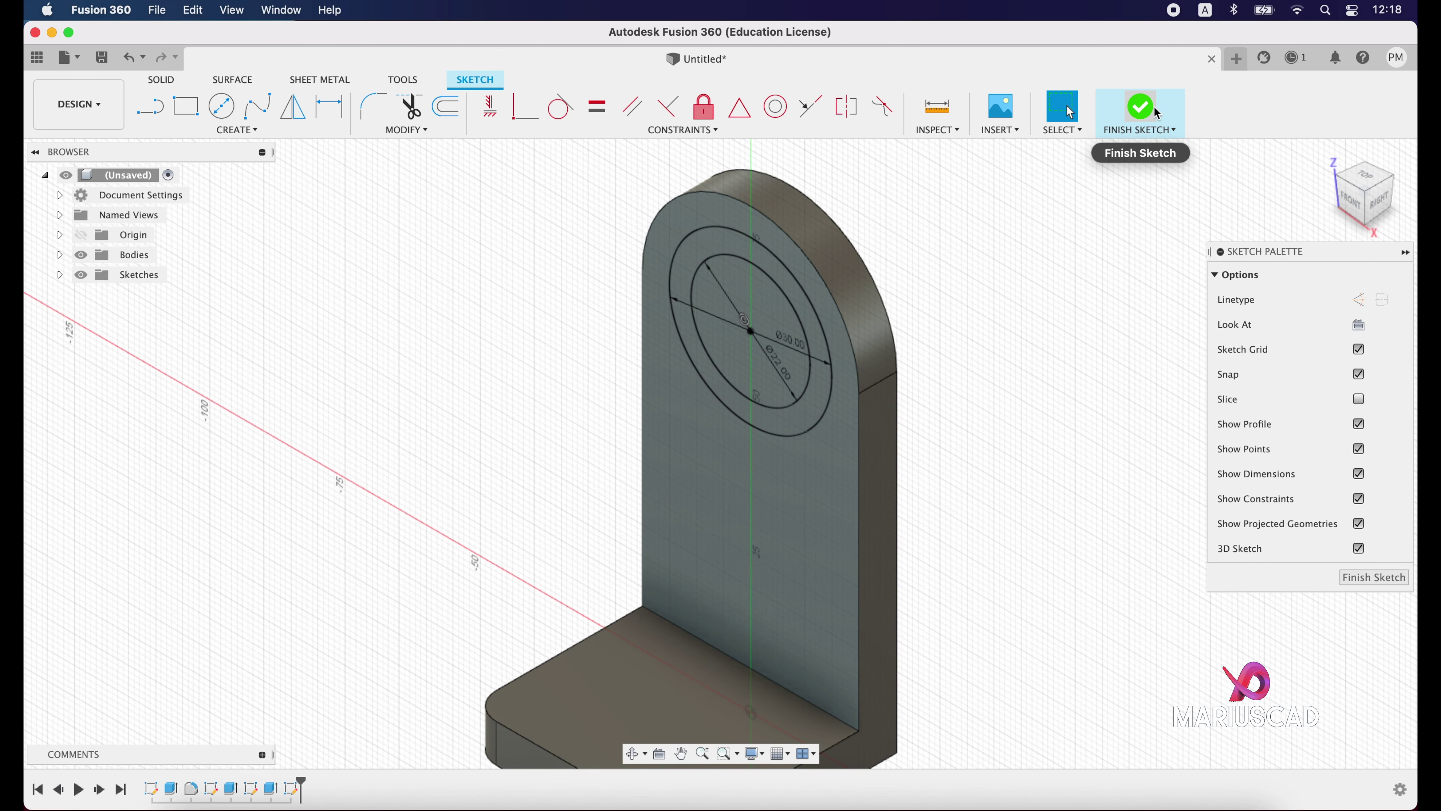
# Finish the sketch and extrude the ring between the circles 18 mm out from the wall.
pyautogui.click(1141, 108)
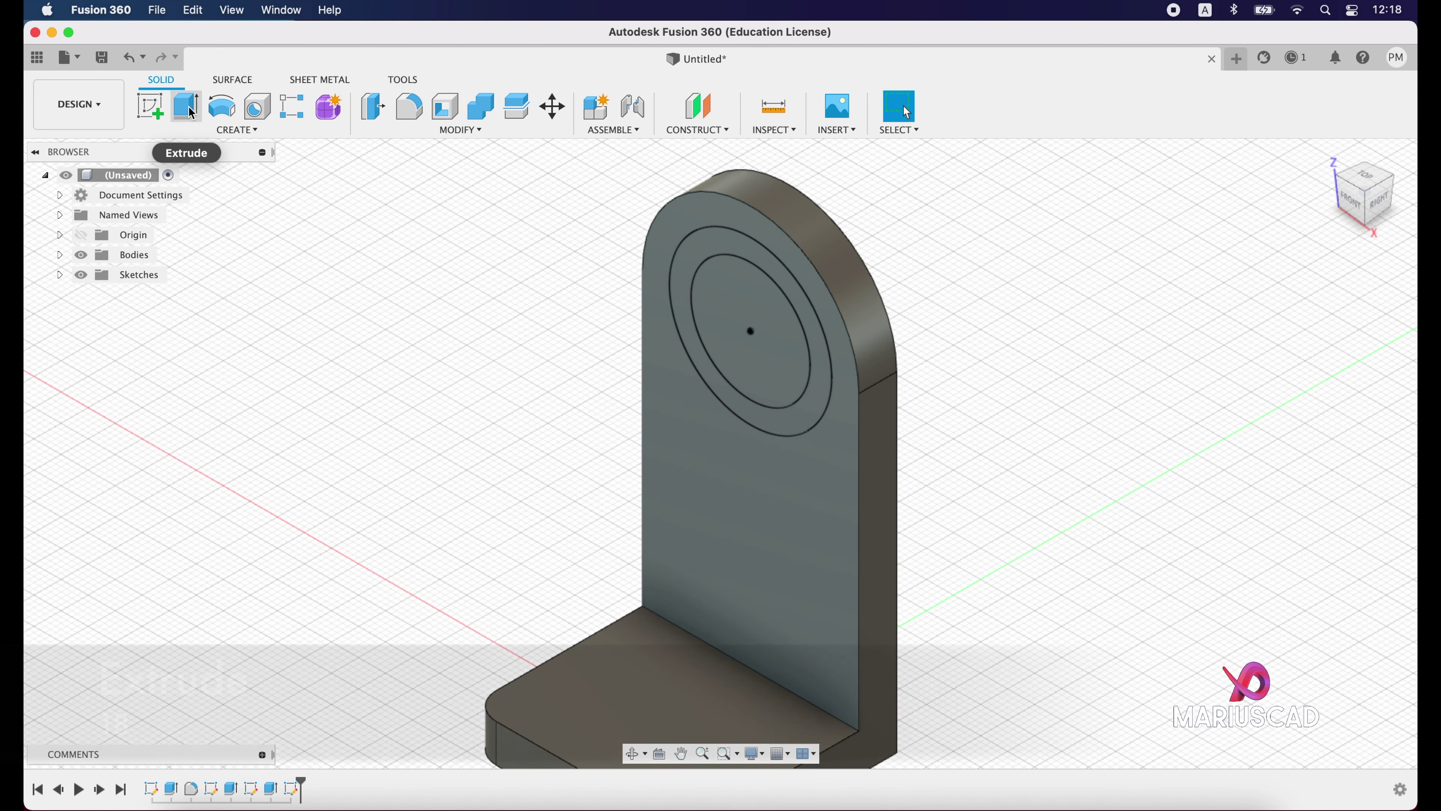
pyautogui.click(186, 107)
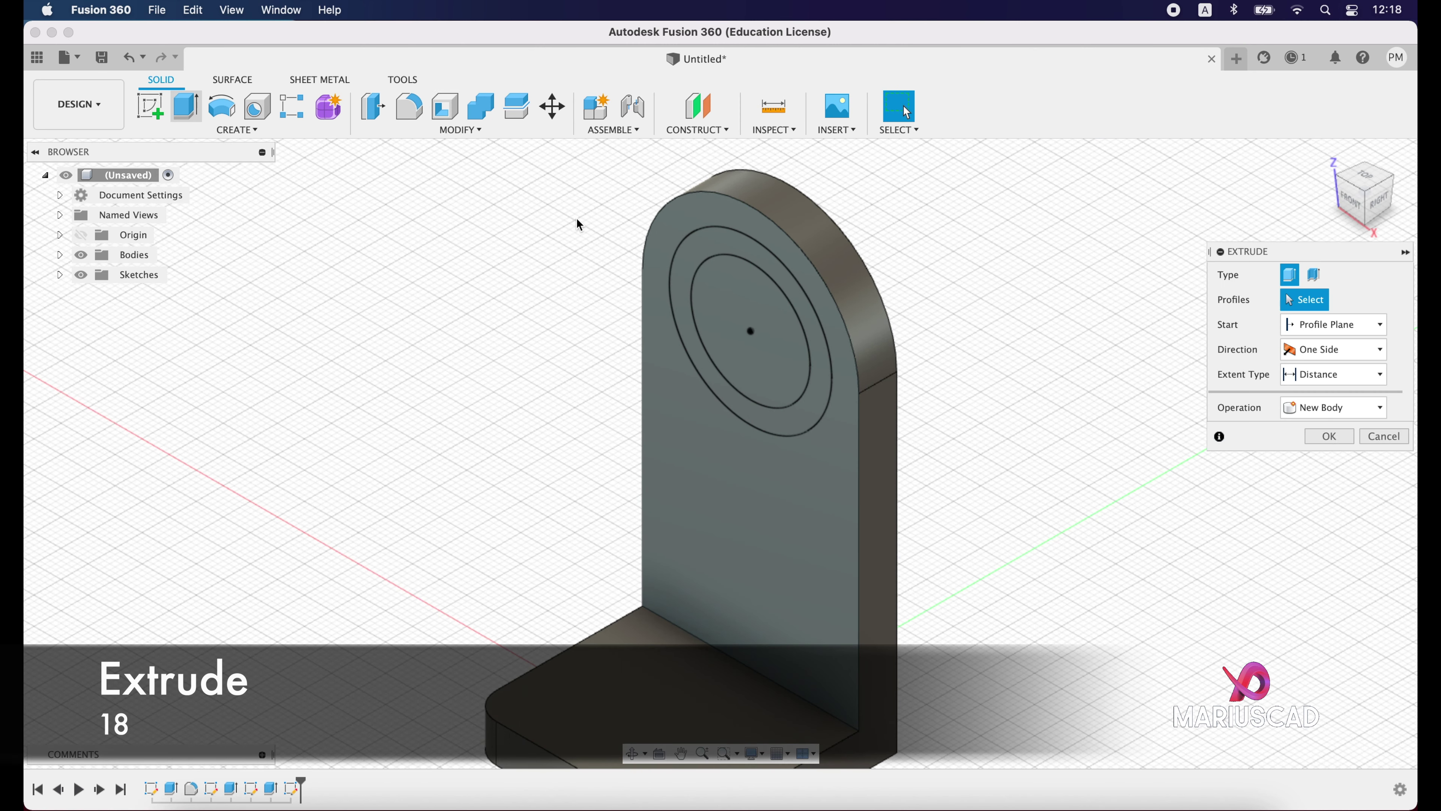
pyautogui.click(821, 350)
pyautogui.moveTo(799, 373); pyautogui.dragTo(427, 514)
pyautogui.write('18')
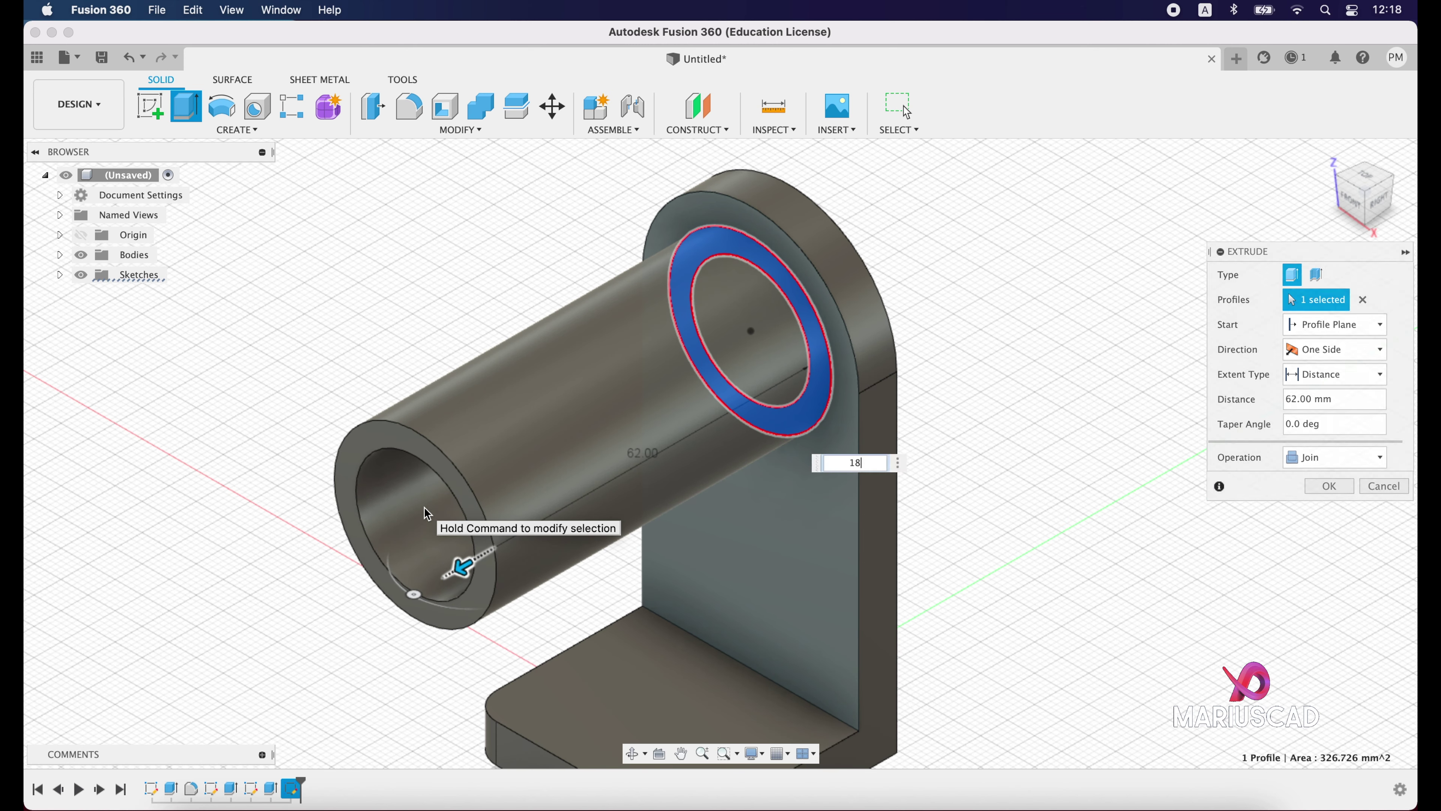
pyautogui.press('Return')
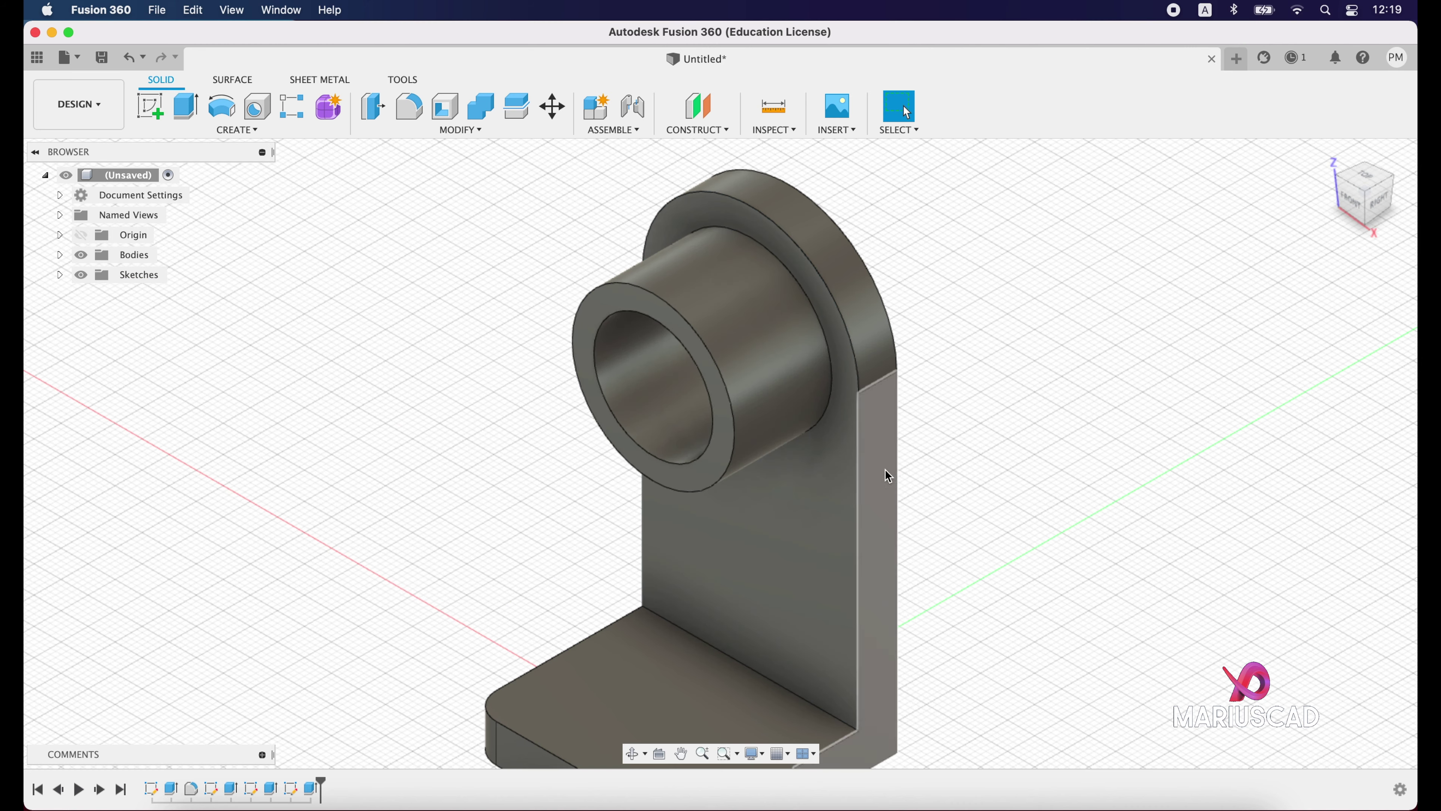
# Cut the inner circle through the boss and wall using an extrude with All extent.
pyautogui.keyDown('shift'); pyautogui.moveTo(884, 541); pyautogui.dragTo(975, 502, button='middle'); pyautogui.keyUp('shift')
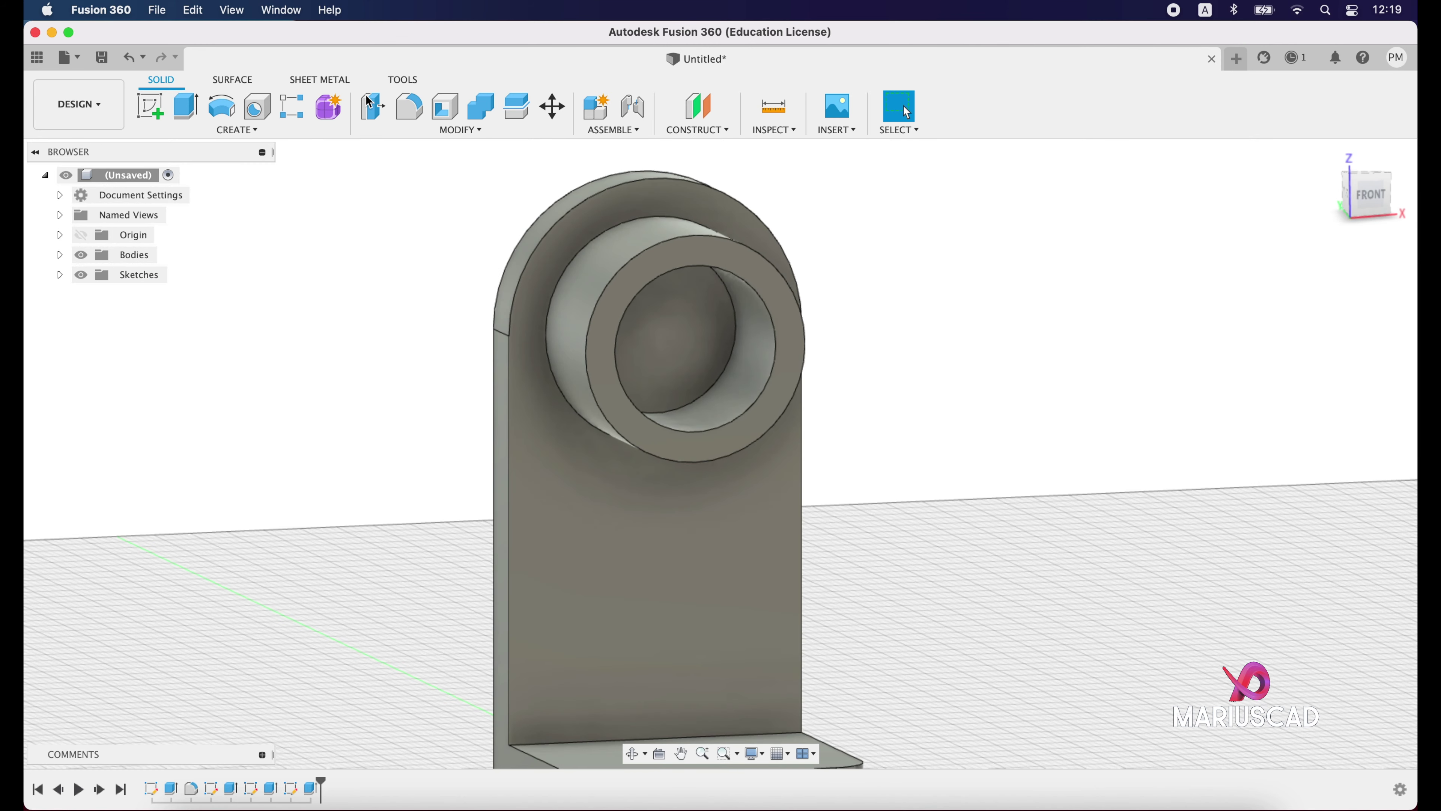
pyautogui.click(180, 111)
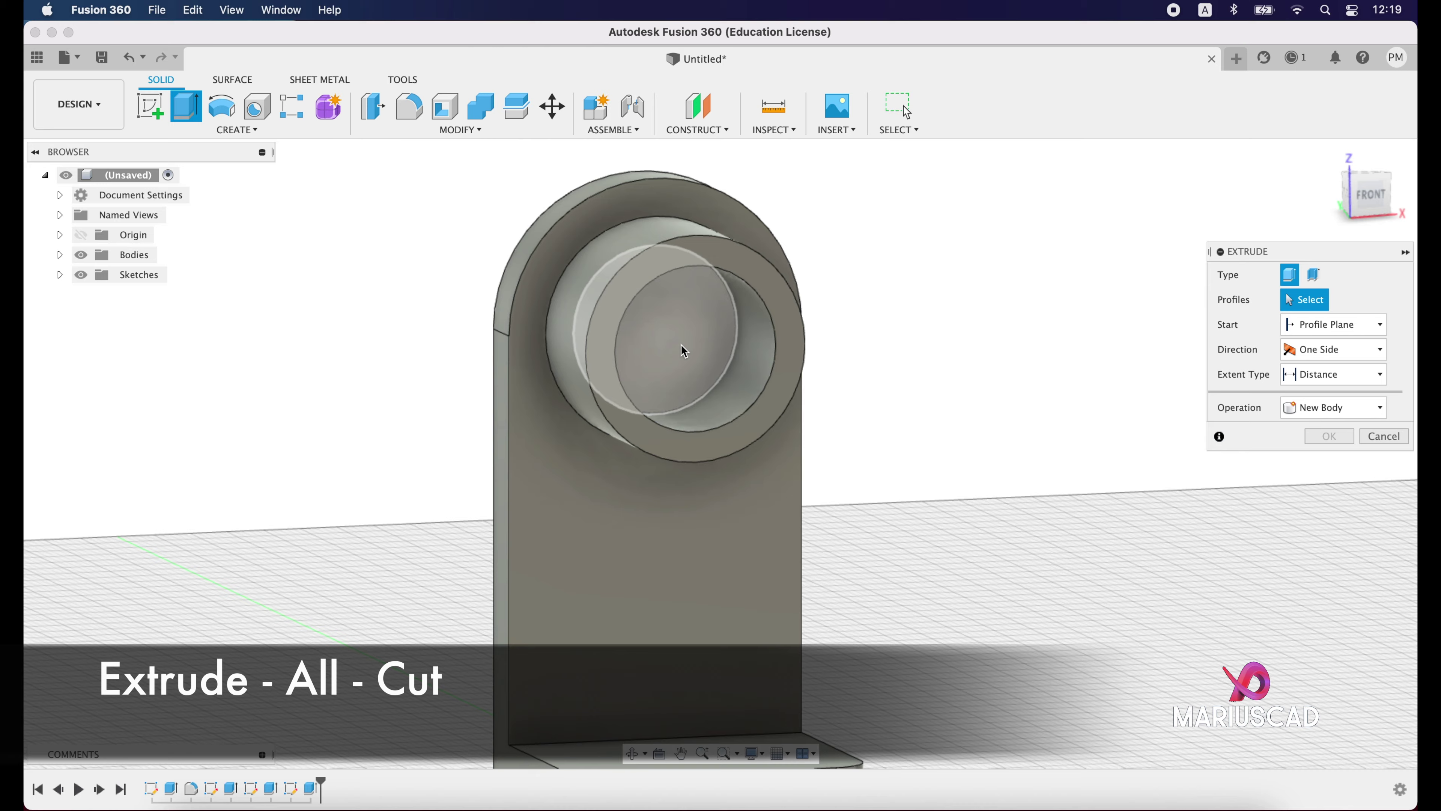
pyautogui.click(682, 354)
pyautogui.keyDown('shift'); pyautogui.moveTo(348, 451); pyautogui.dragTo(659, 419, button='middle'); pyautogui.keyUp('shift')
pyautogui.moveTo(659, 394); pyautogui.dragTo(373, 642)
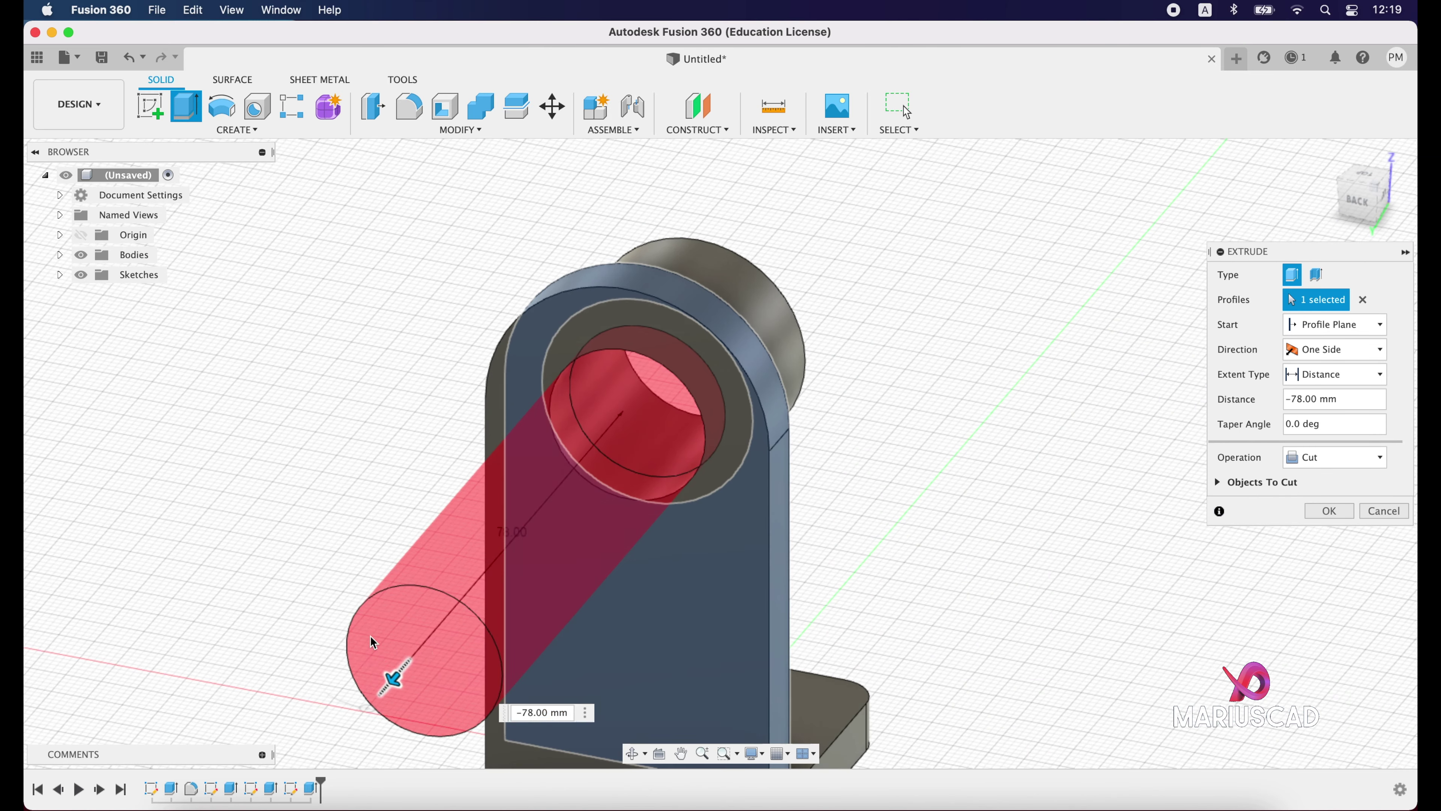
pyautogui.click(1348, 380)
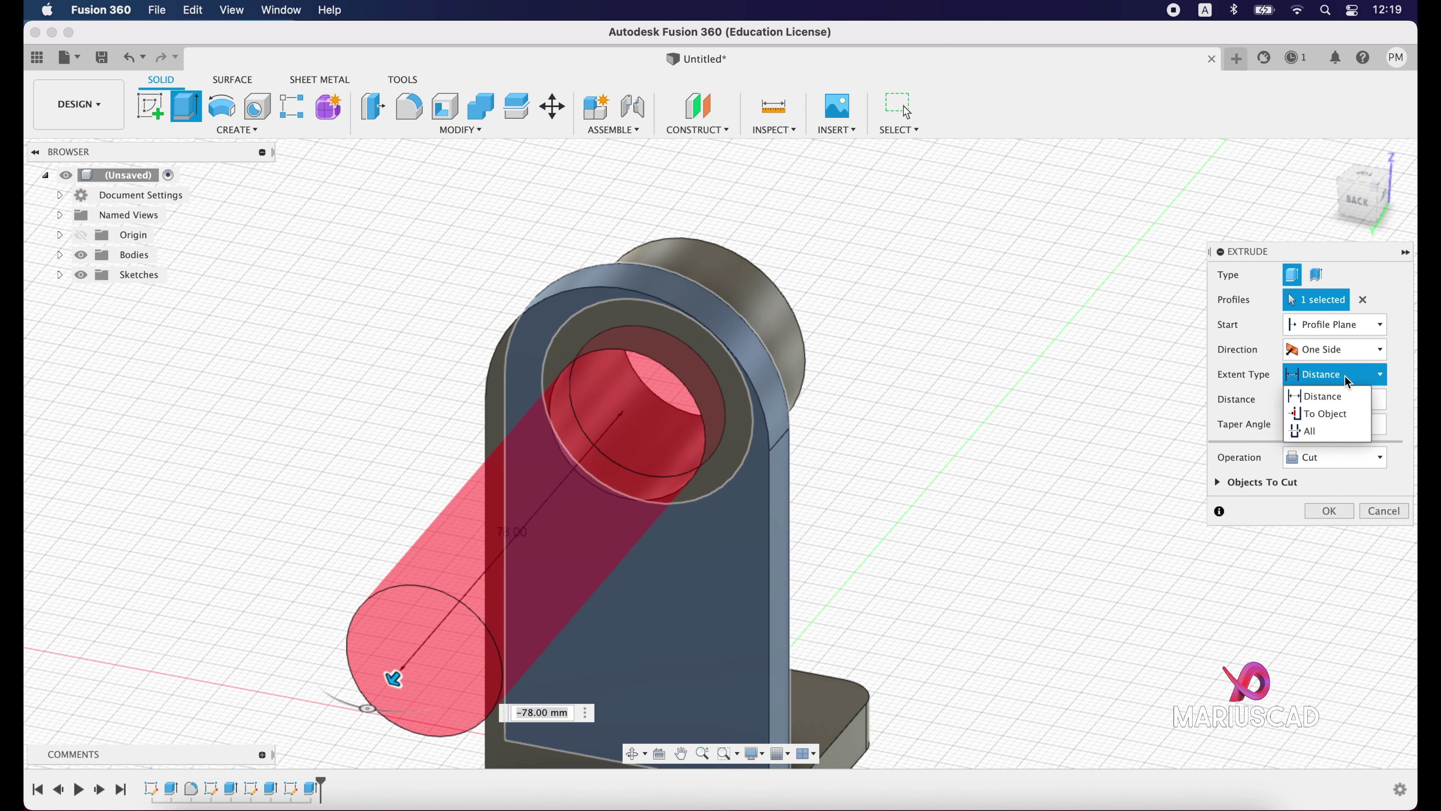
pyautogui.click(1328, 432)
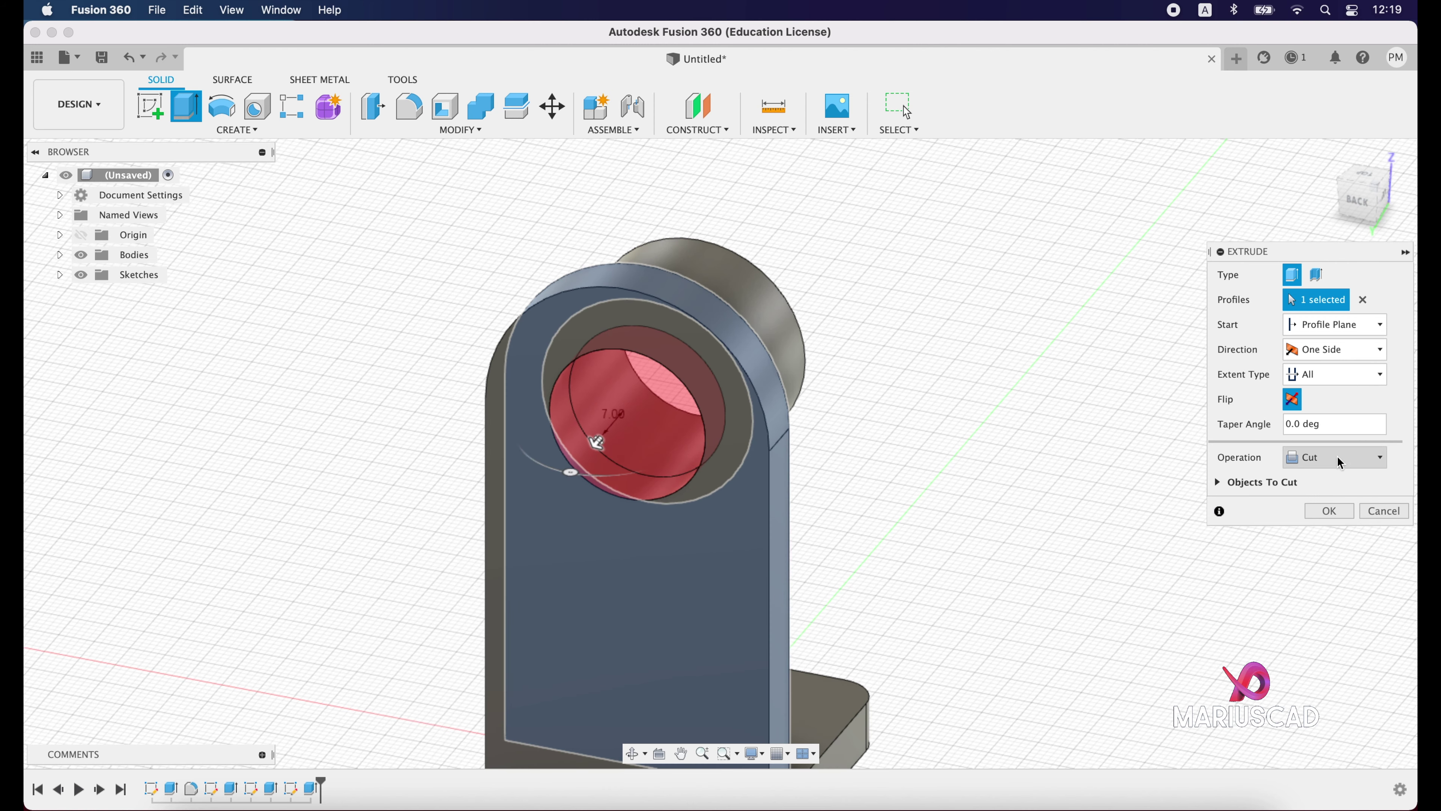
pyautogui.click(1329, 511)
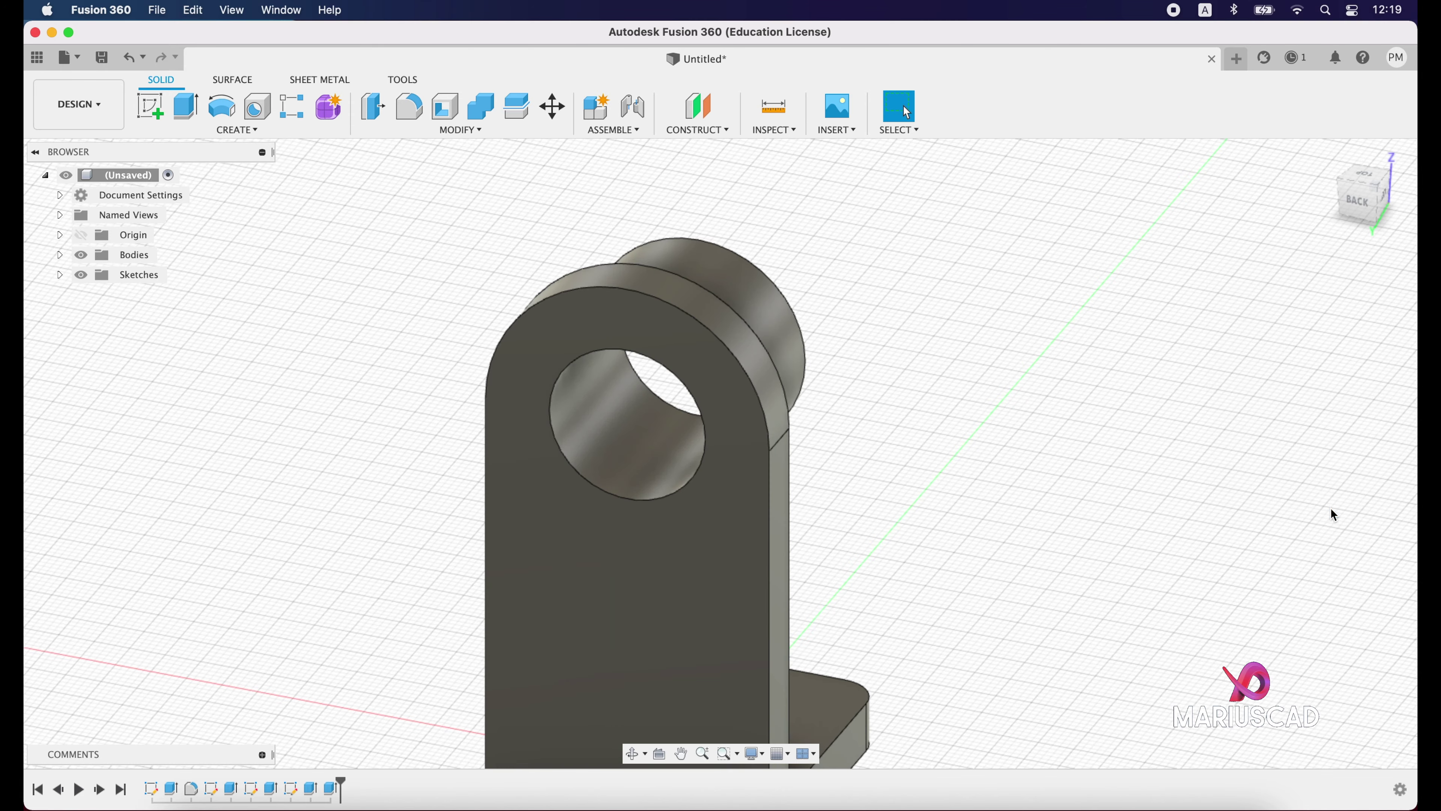
# Return to a front isometric view and bring up the reference drawing from the Dock.
pyautogui.keyDown('shift'); pyautogui.moveTo(1127, 478); pyautogui.dragTo(997, 328, button='middle'); pyautogui.keyUp('shift')
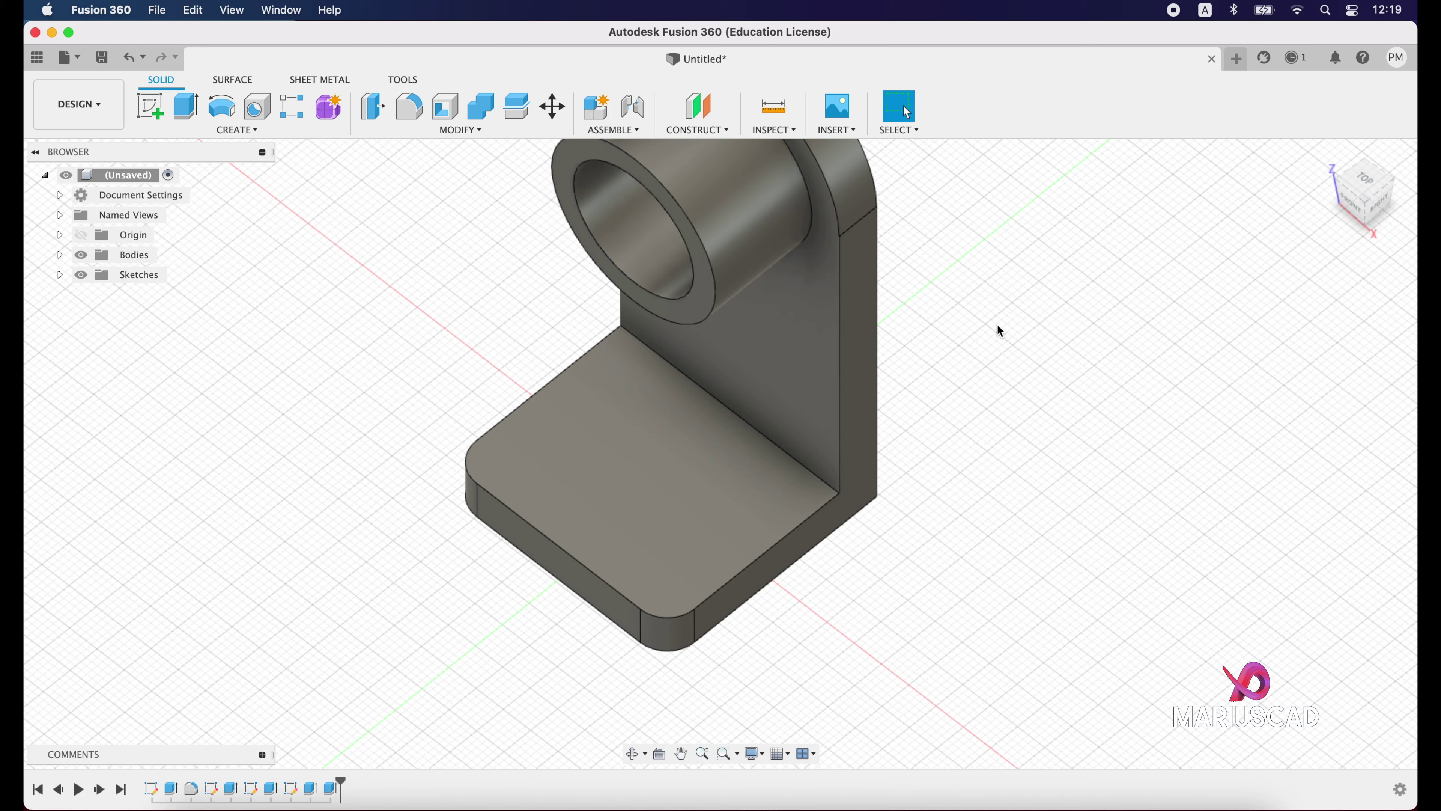
pyautogui.scroll(3, 1001, 357)
pyautogui.click(1204, 803)
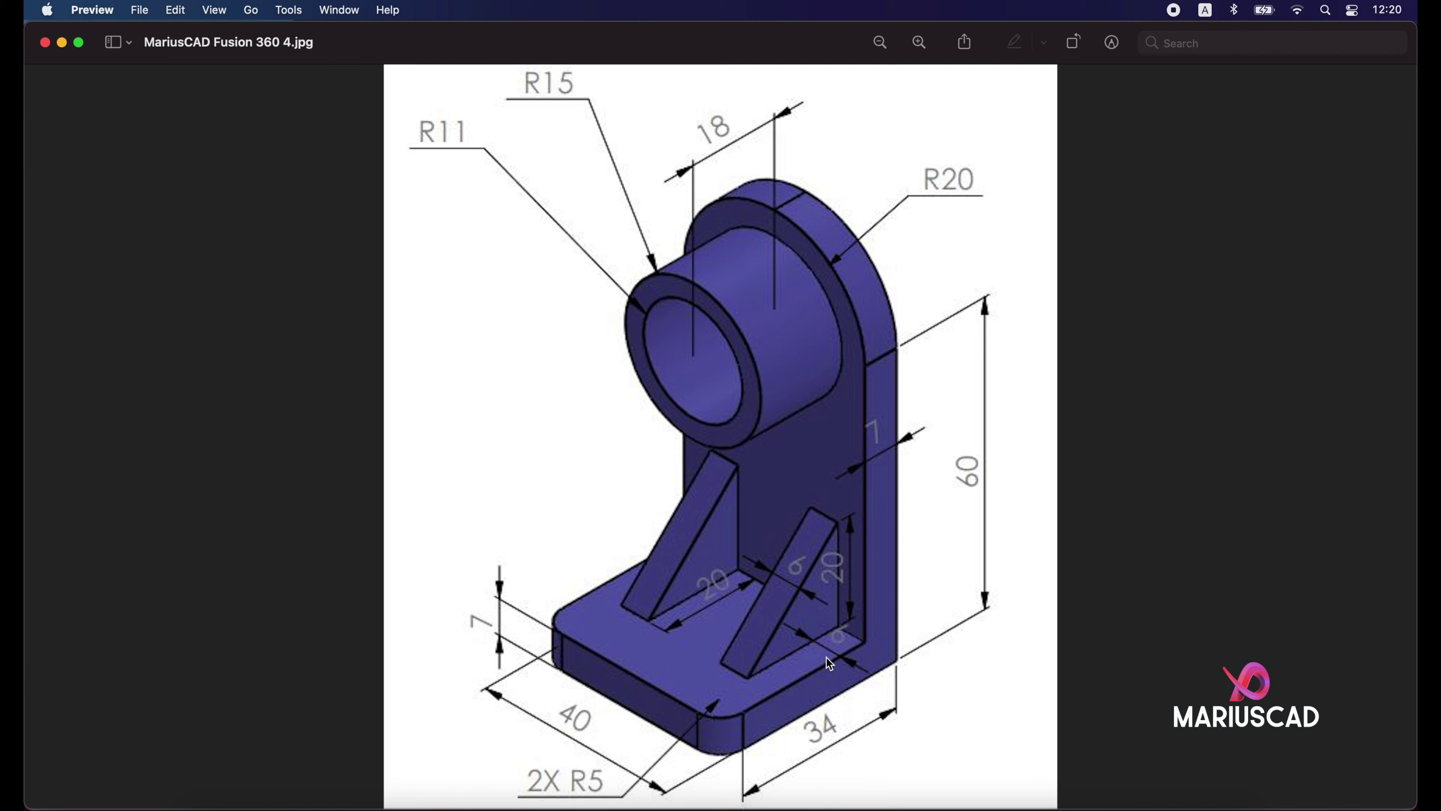
# Minimize the bracket drawing in Preview to return to the Fusion 360 model.
pyautogui.click(63, 43)
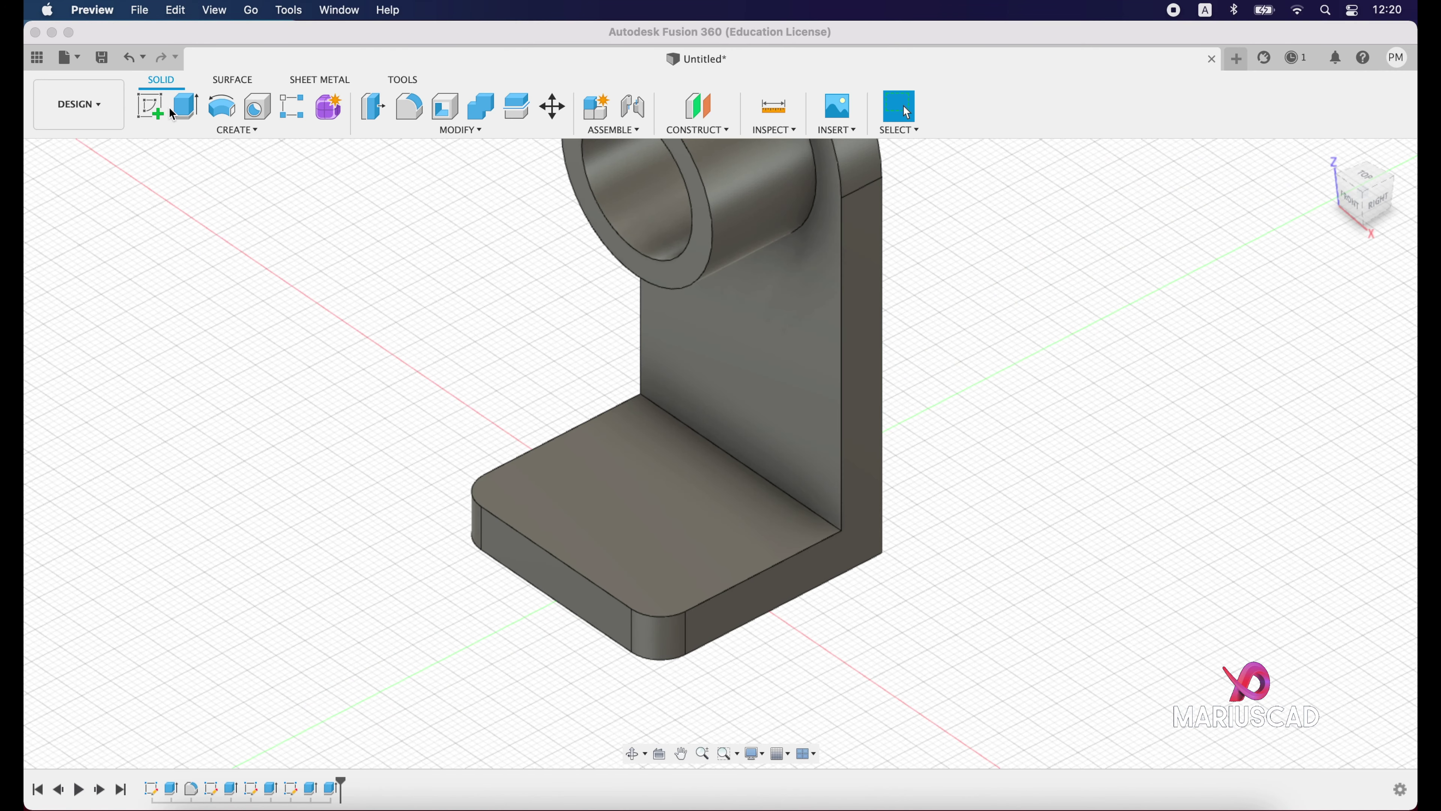
# Start a sketch on the base's top face and draw the rib's 20 mm bottom edge.
pyautogui.click(148, 109)
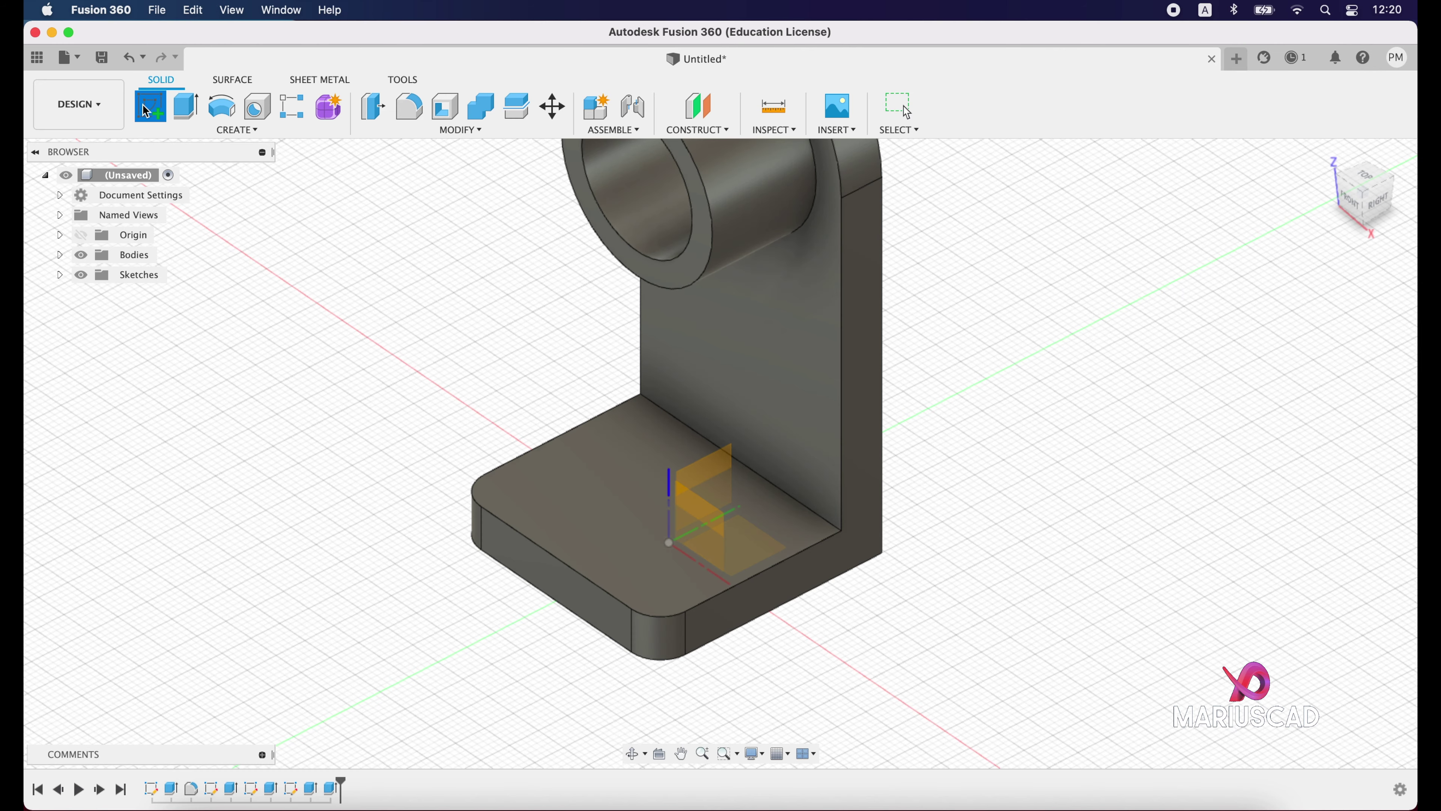
pyautogui.click(808, 530)
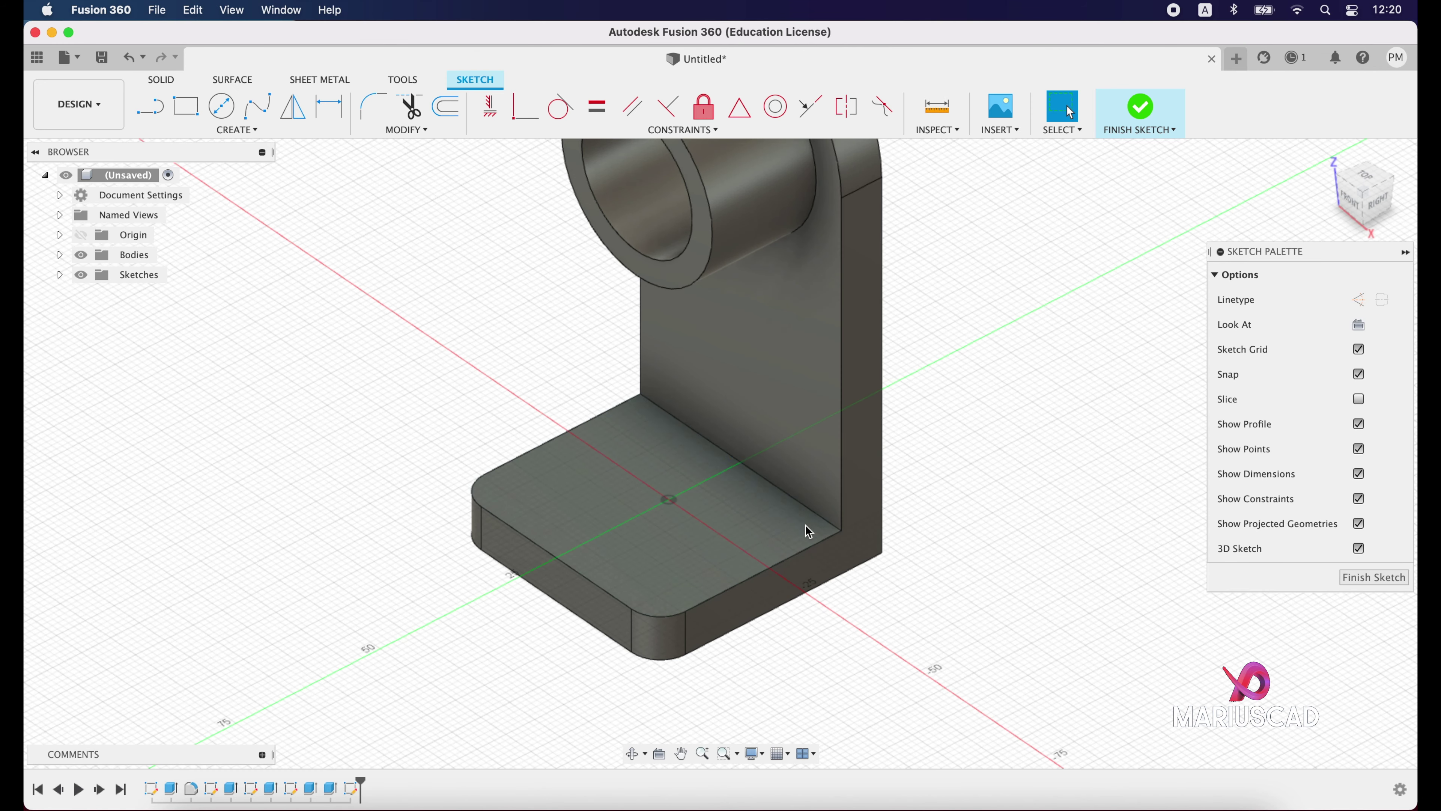
pyautogui.click(148, 106)
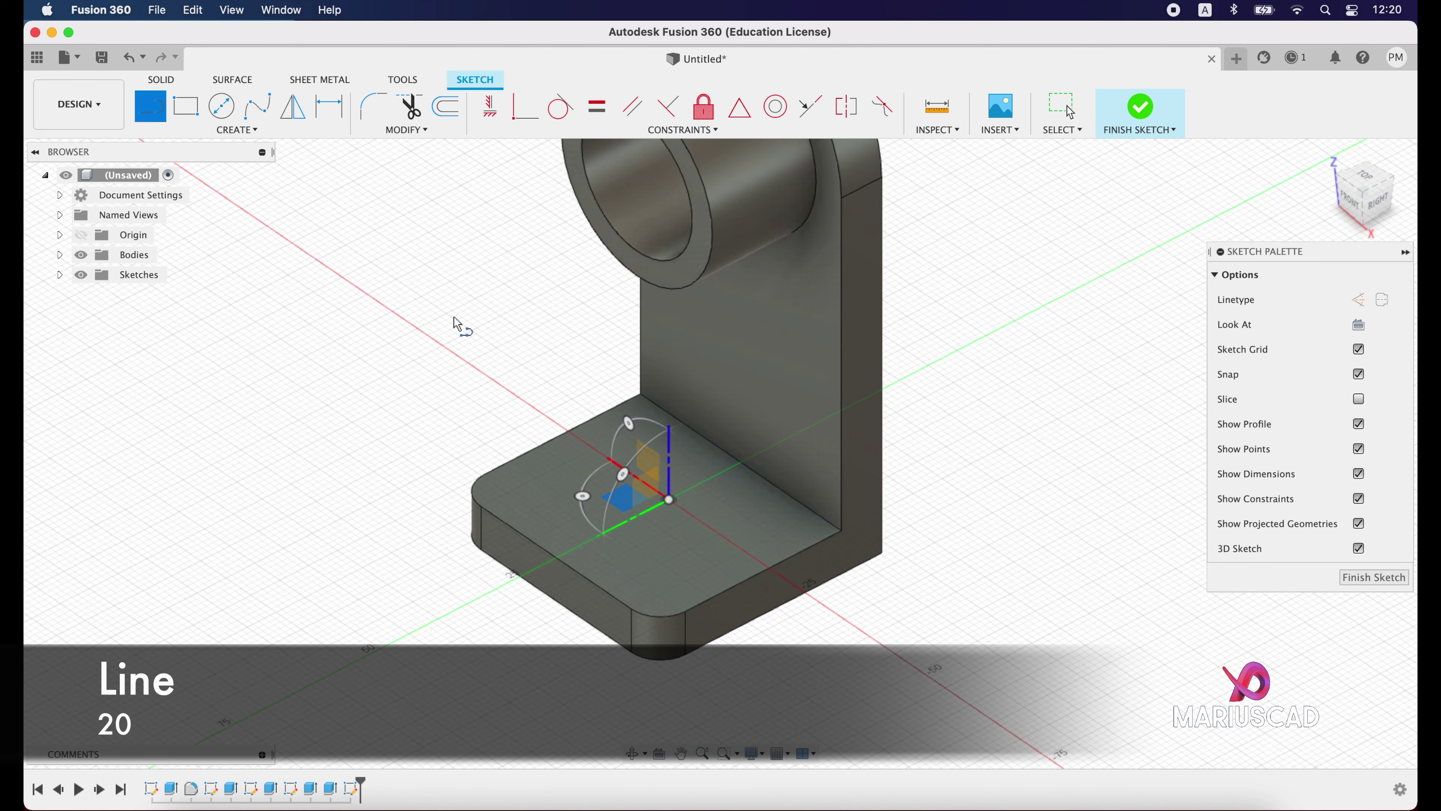
pyautogui.click(790, 497)
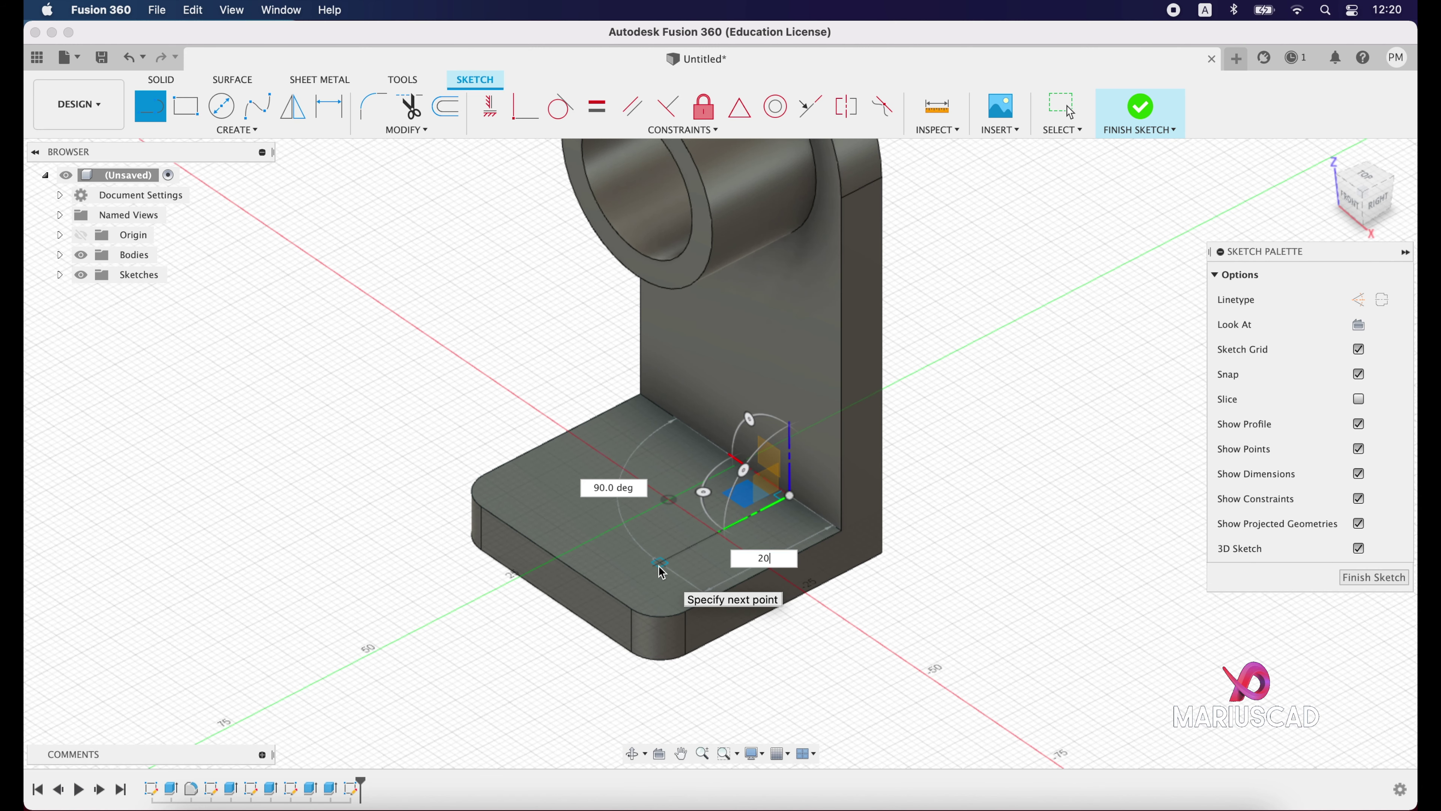
pyautogui.press('Return')
pyautogui.press('Escape')
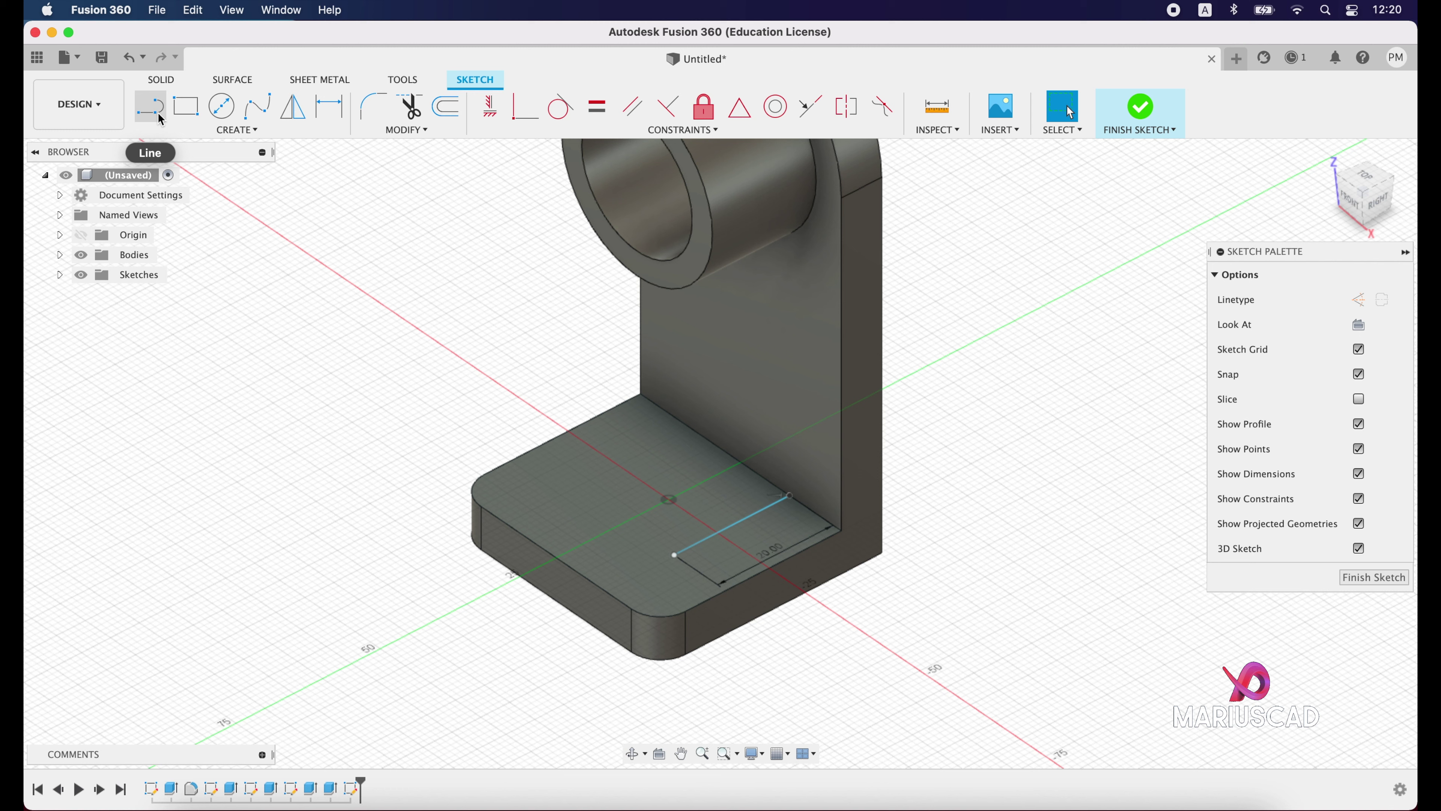
# Add the 20 mm vertical edge at 90° and the diagonal that closes the triangle.
pyautogui.click(150, 107)
pyautogui.click(790, 496)
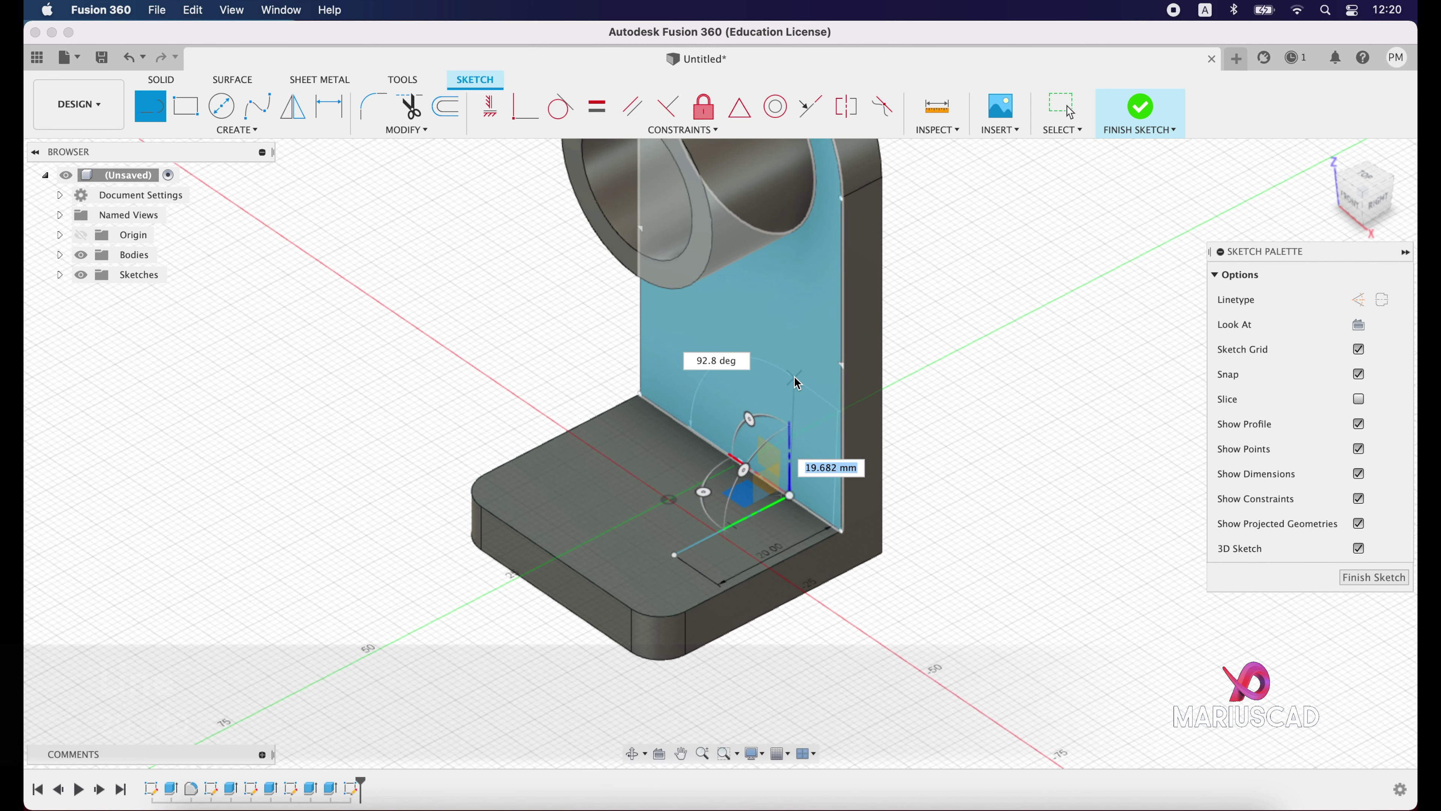
pyautogui.press('Tab')
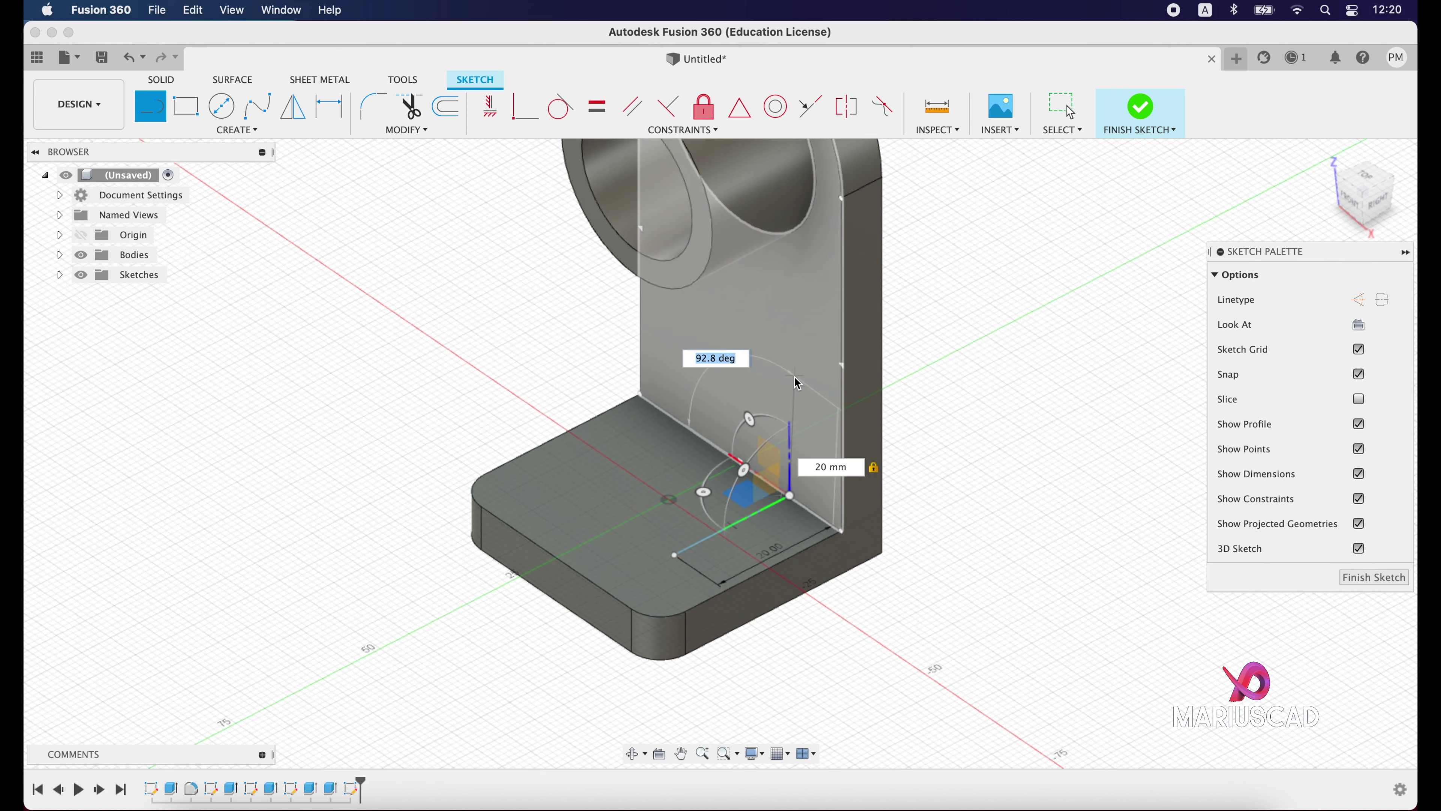
pyautogui.write('90')
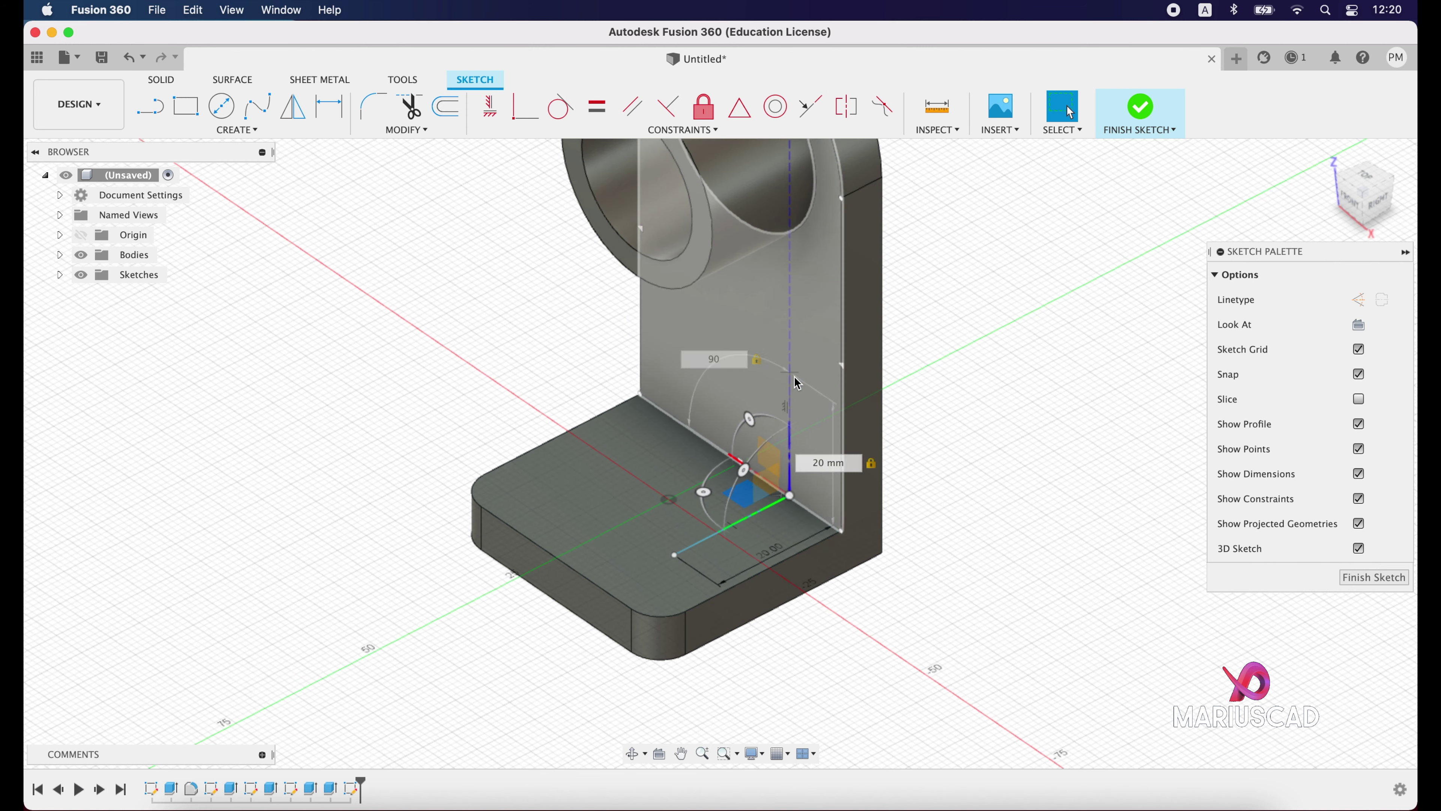
pyautogui.press('Return')
pyautogui.press('Escape')
pyautogui.press('l')
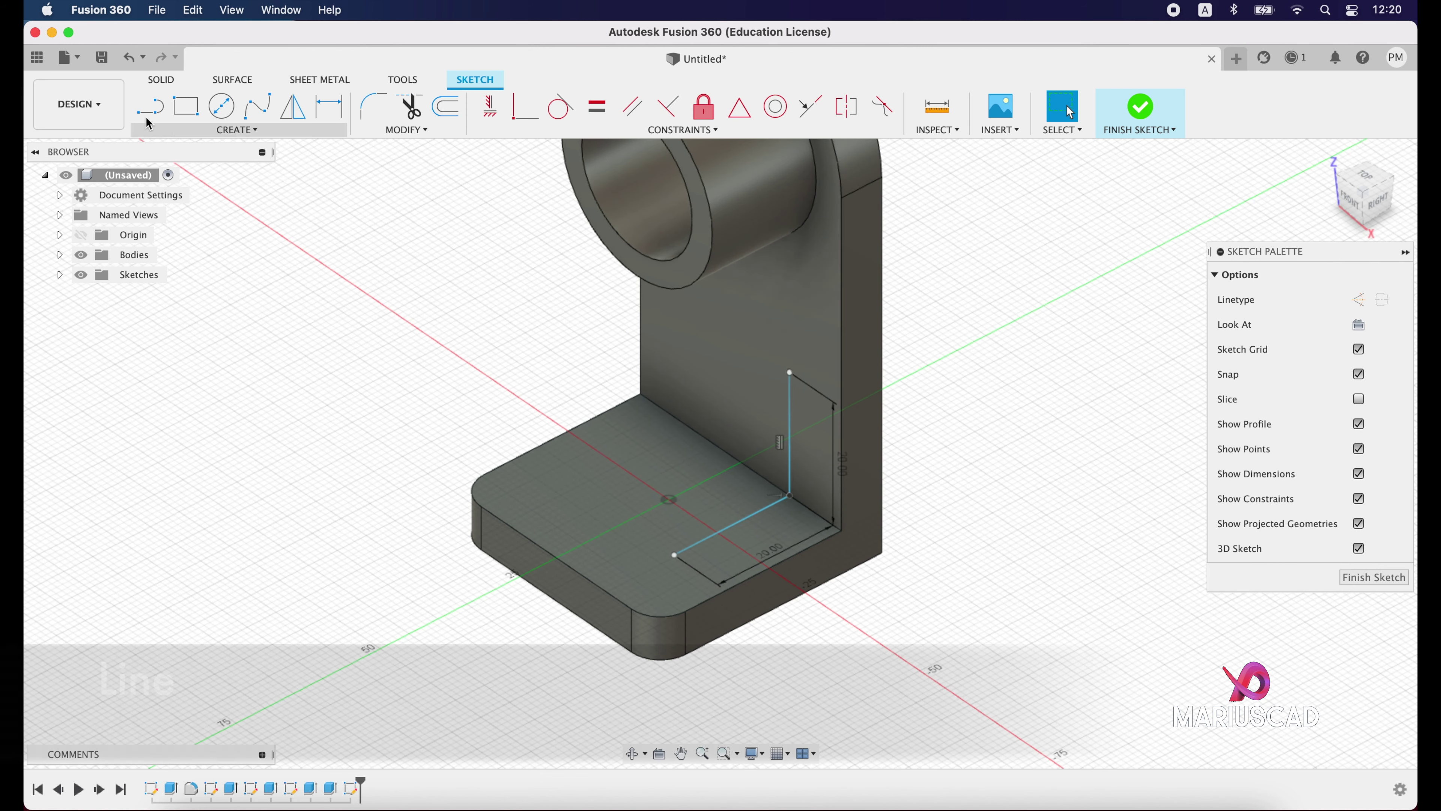
pyautogui.click(669, 499)
pyautogui.click(789, 374)
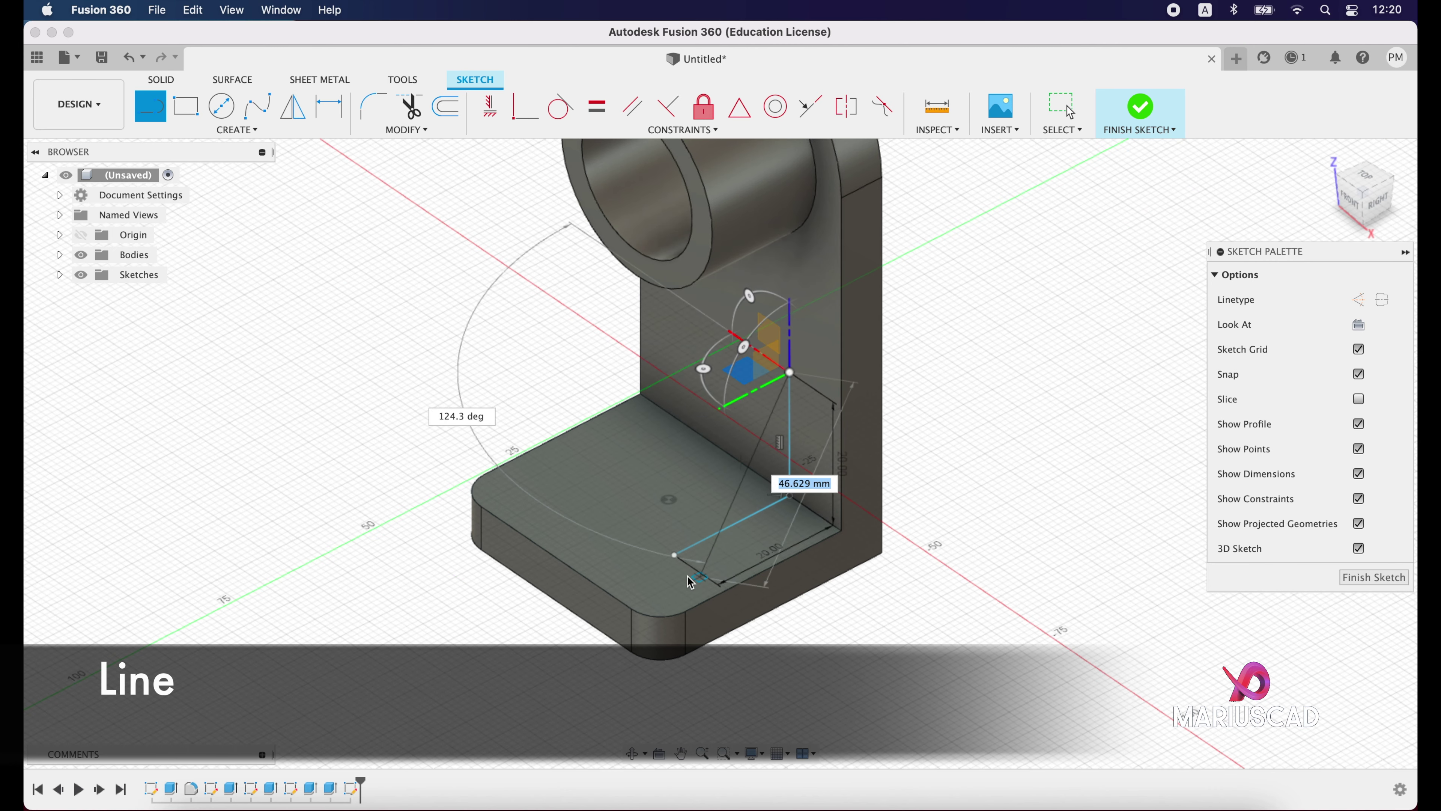
pyautogui.click(674, 554)
pyautogui.press('Escape')
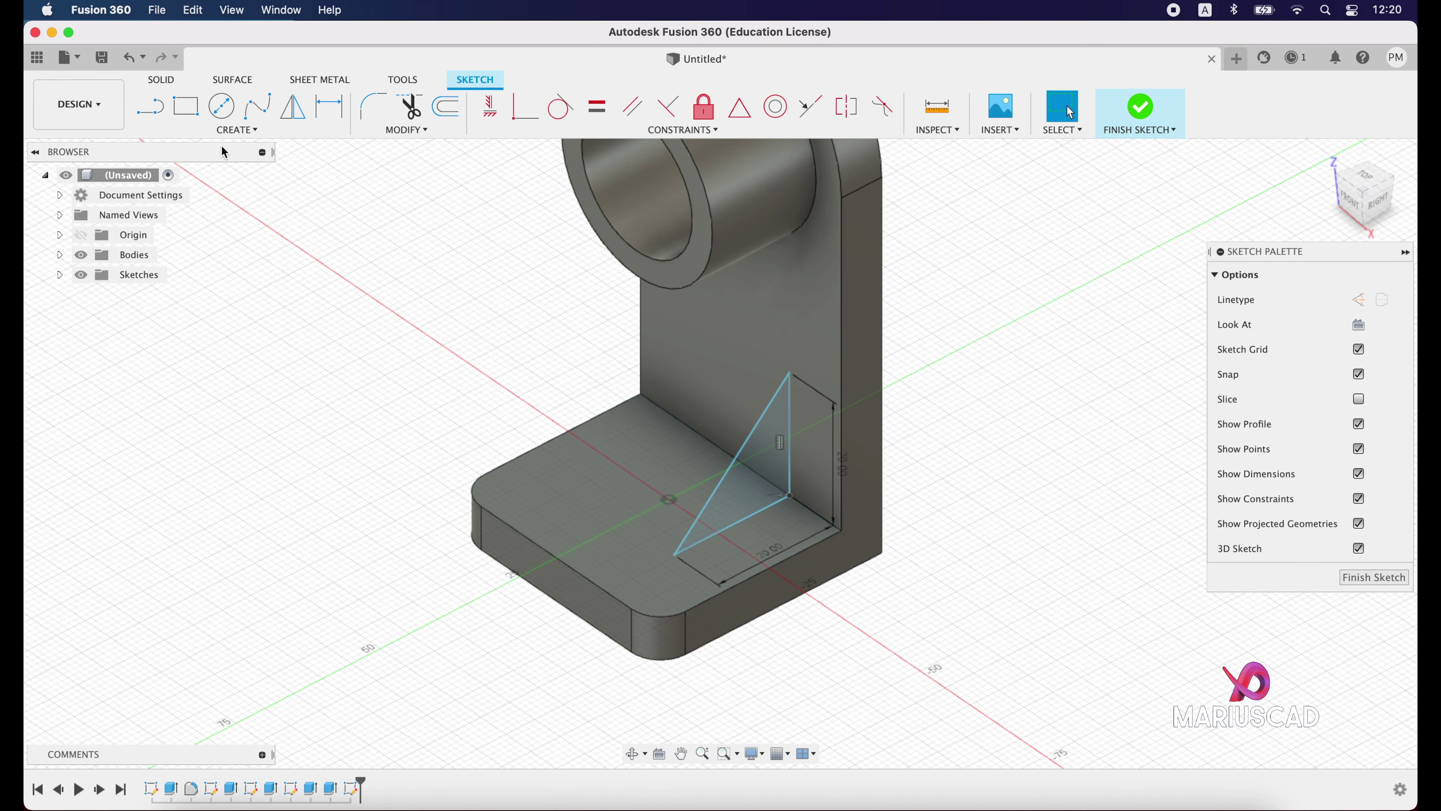
# Dimension the triangle's offset from the base edge to 6 mm.
pyautogui.click(328, 108)
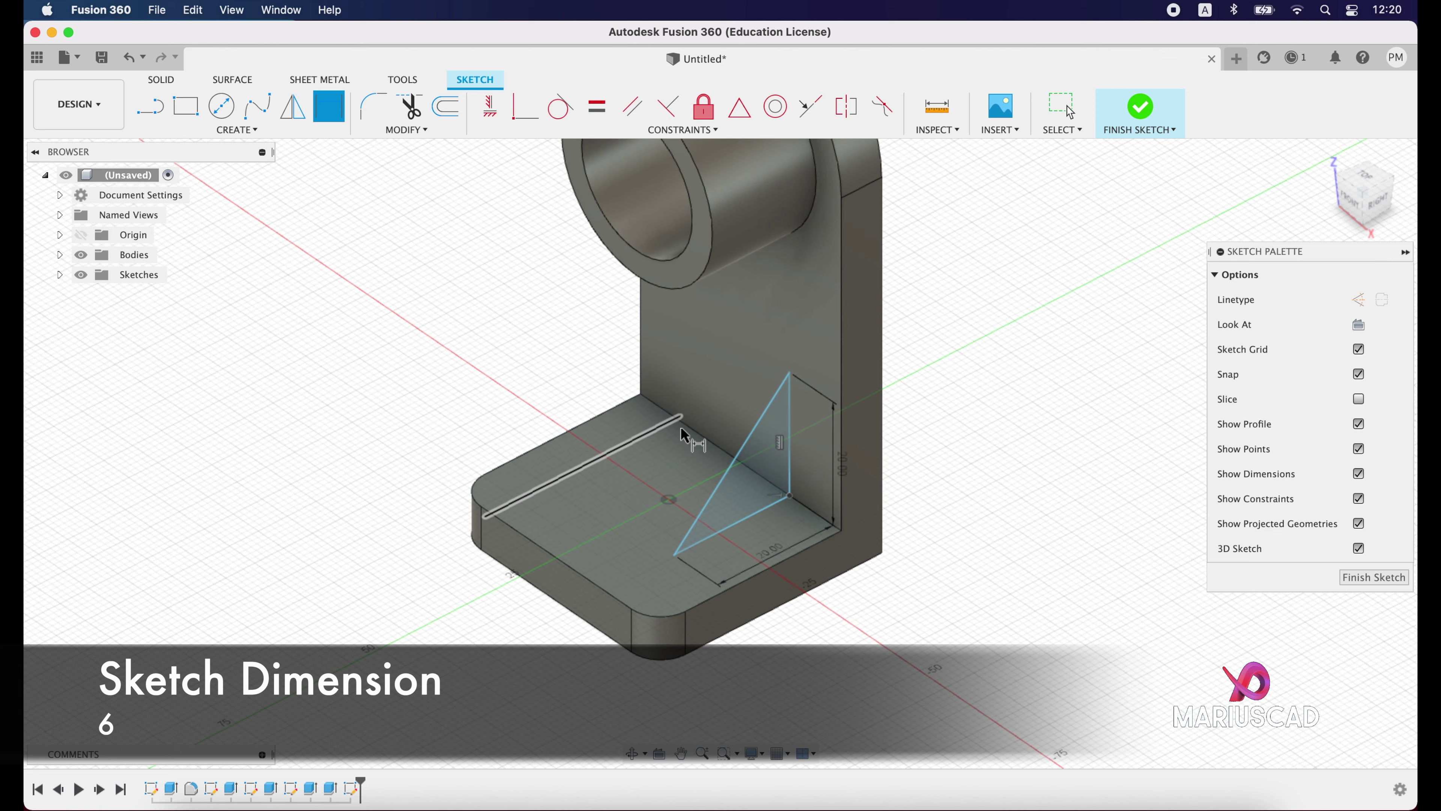
pyautogui.click(841, 531)
pyautogui.click(504, 670)
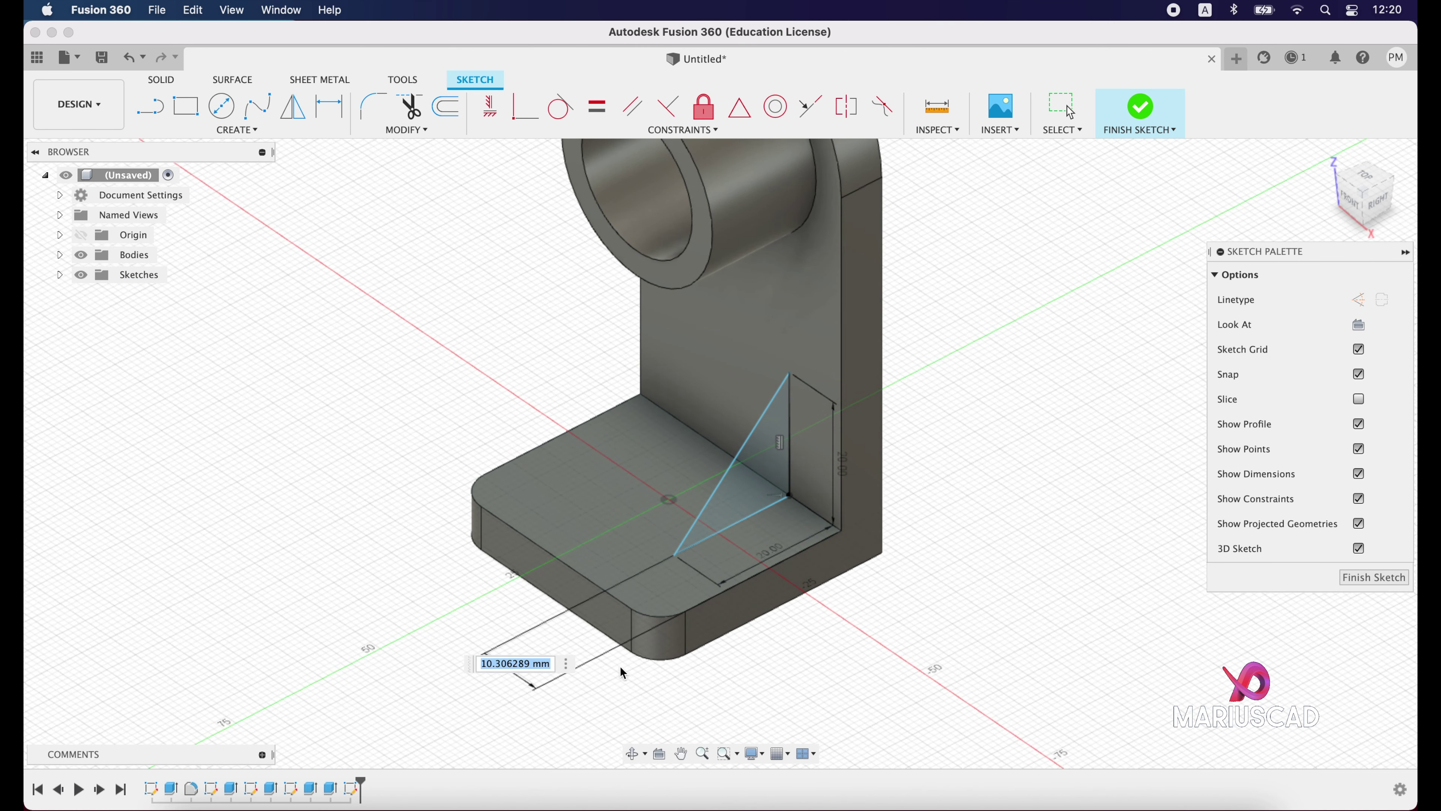
pyautogui.press('Return')
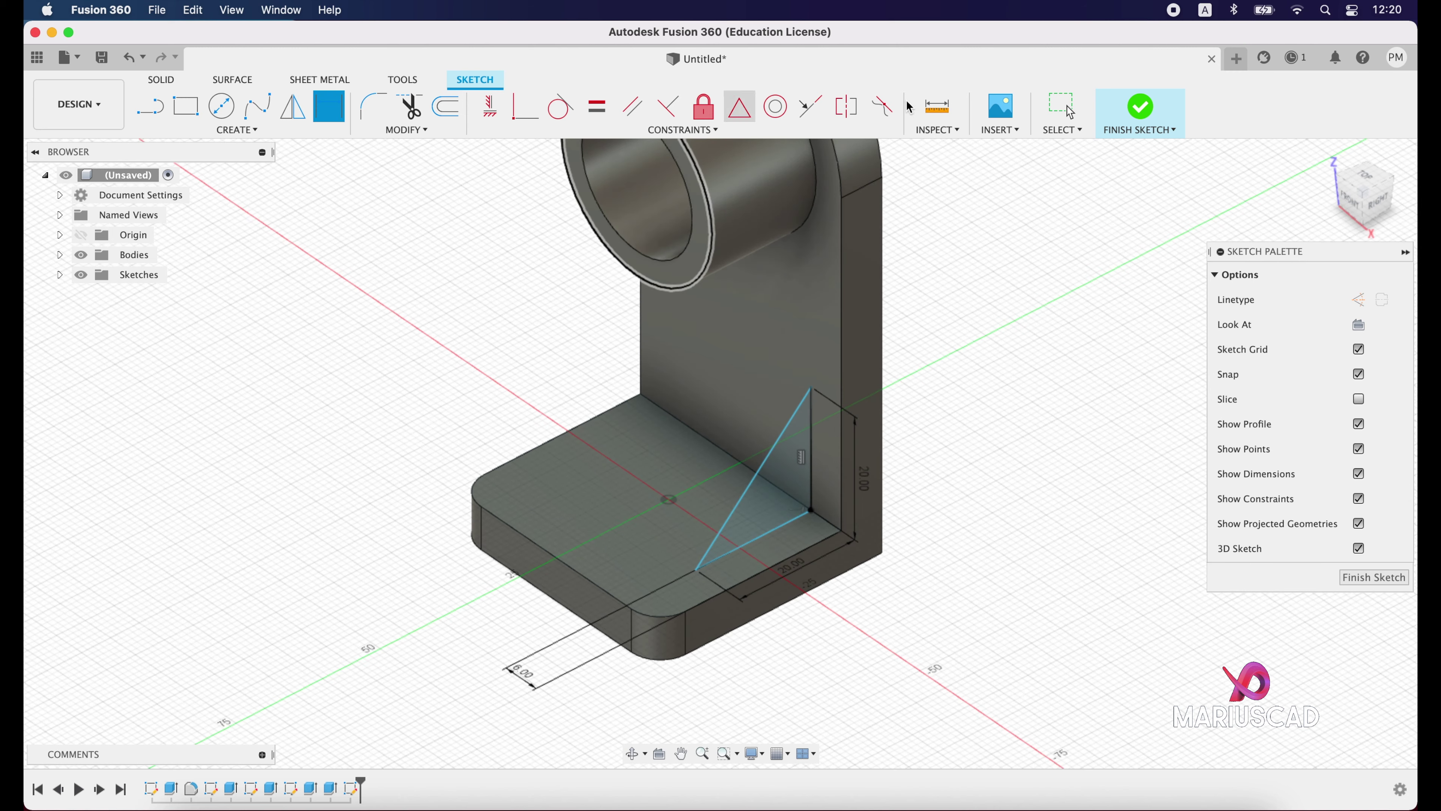
# Extrude the triangle profile into a solid rib joined to the base and wall.
pyautogui.press('e')
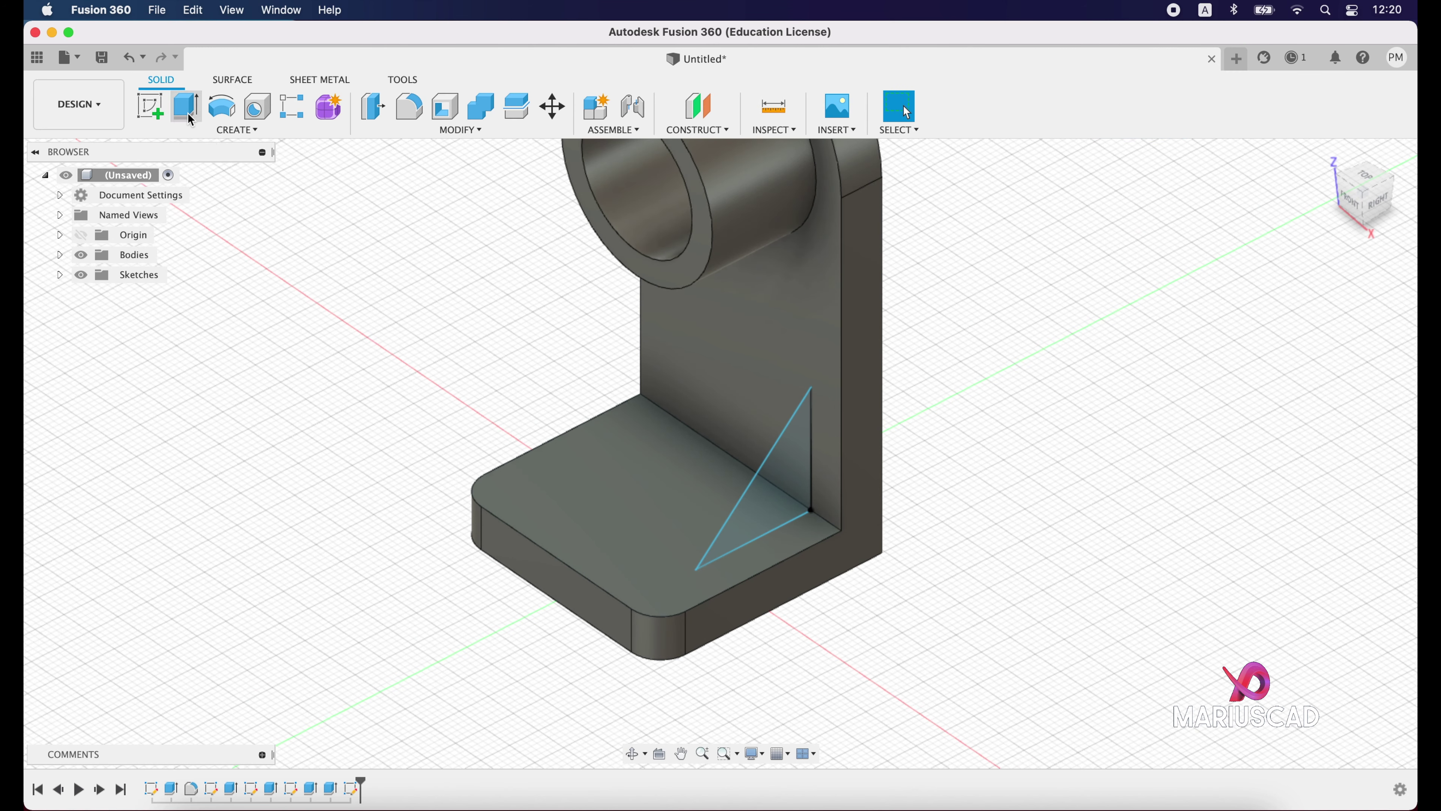
pyautogui.click(796, 482)
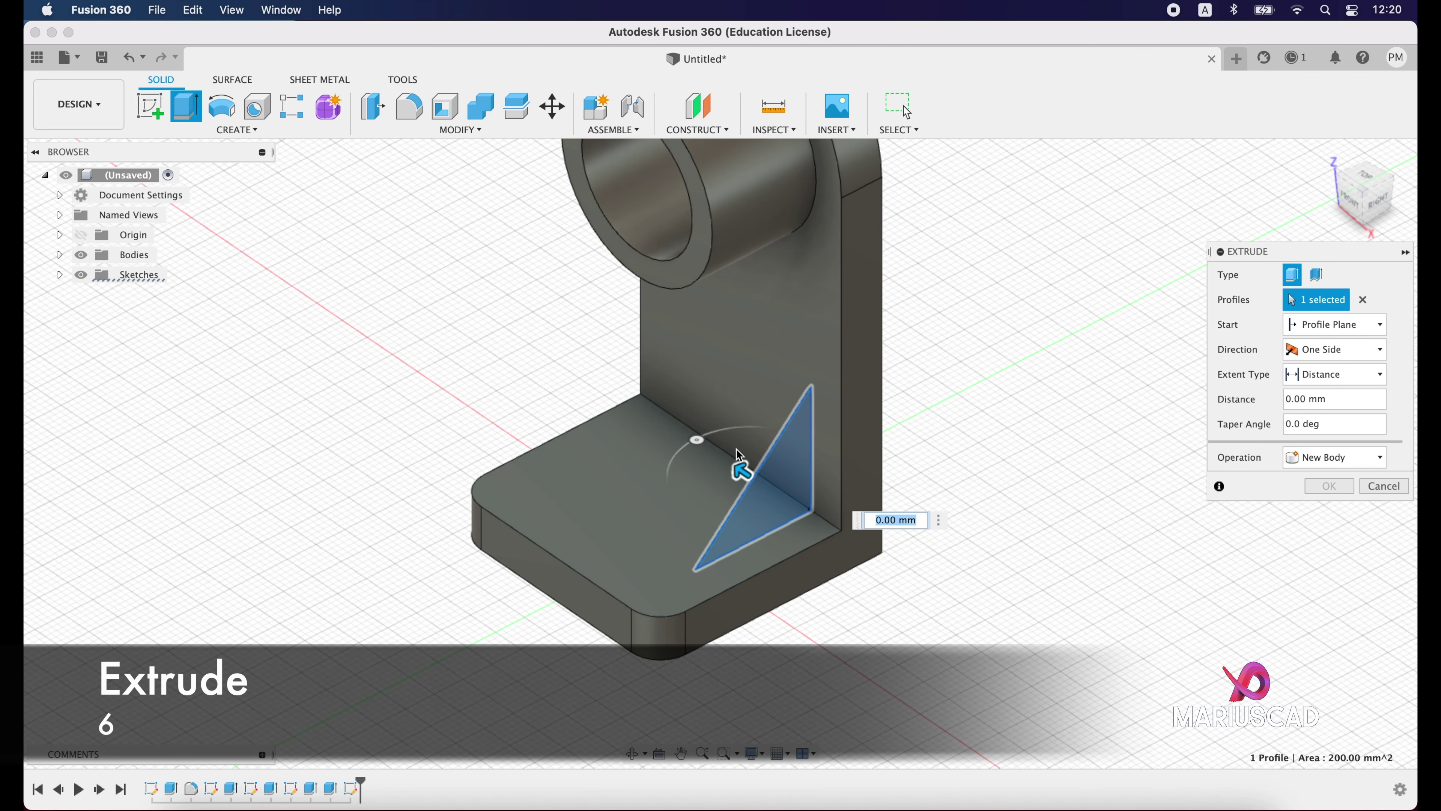
pyautogui.moveTo(741, 469); pyautogui.dragTo(642, 404)
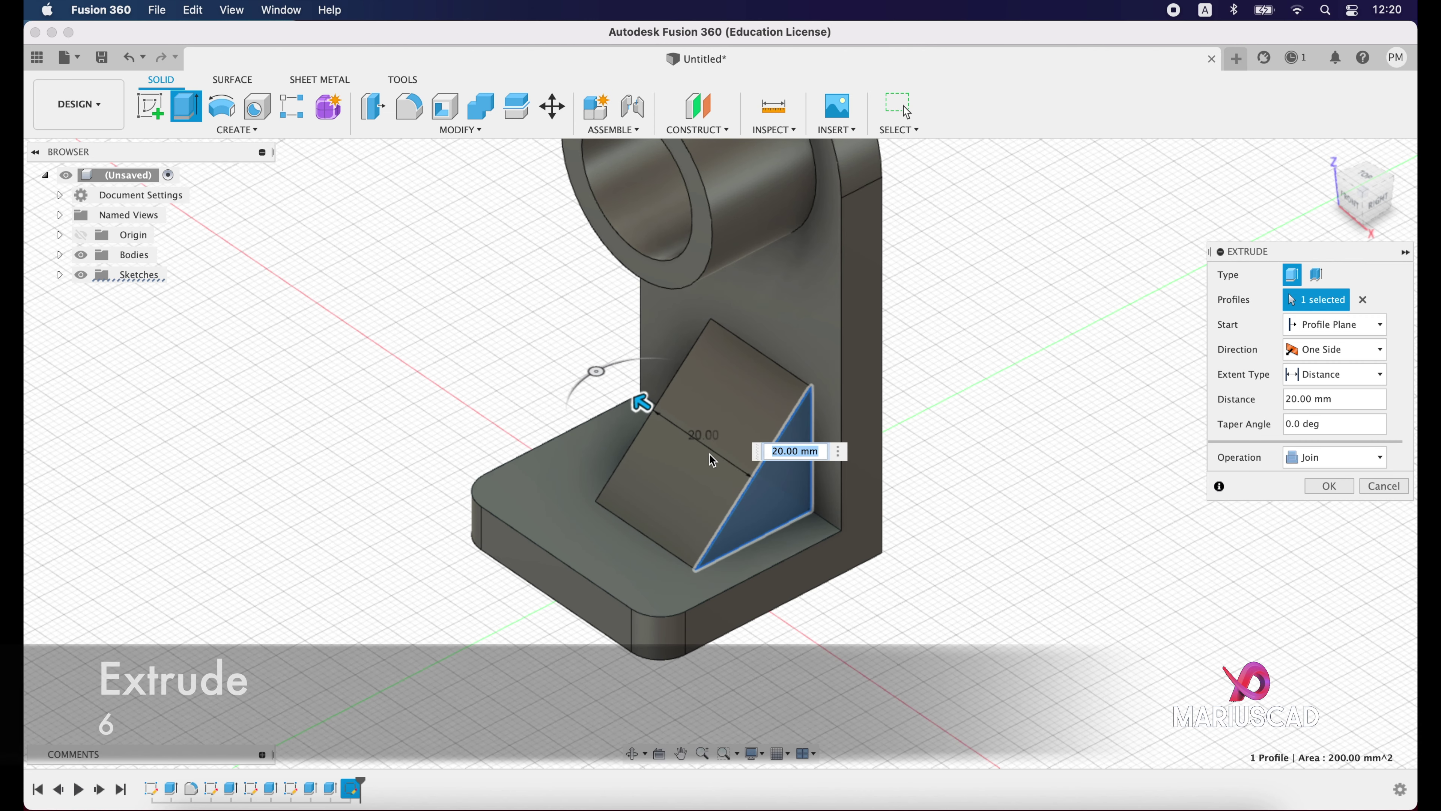
pyautogui.press('Return')
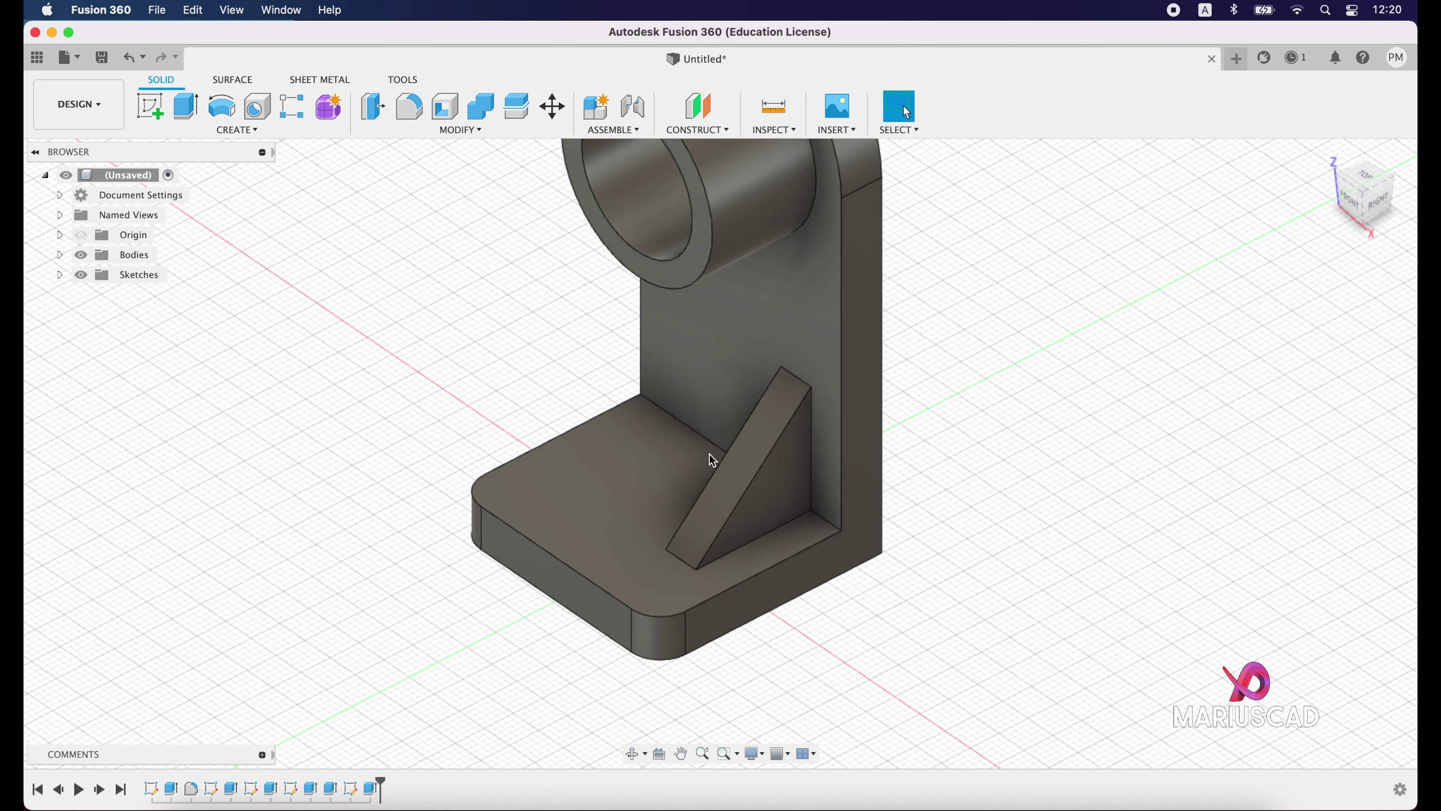
# Mirror the Extrude6 rib feature across the midplane to create a matching second rib.
pyautogui.click(248, 134)
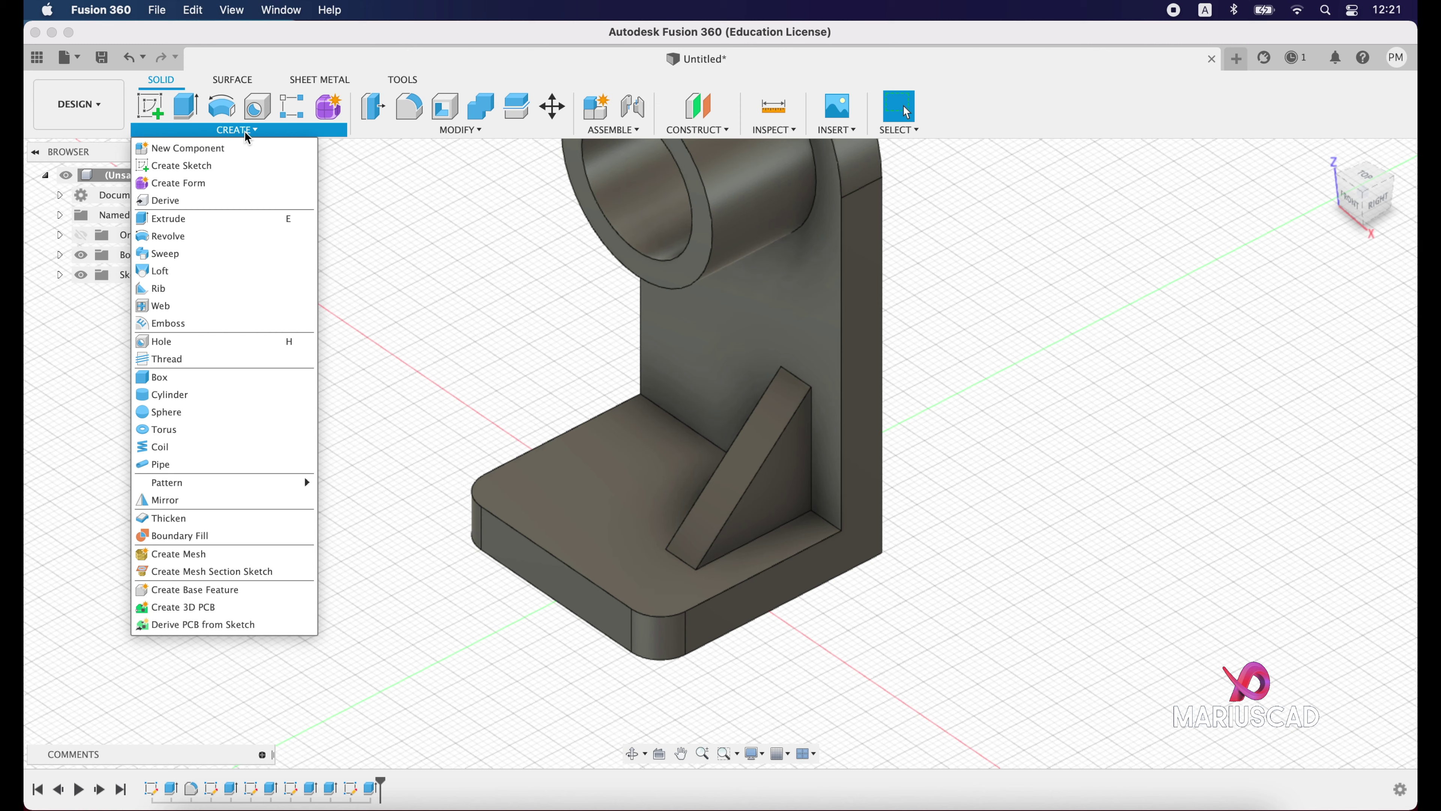
pyautogui.click(233, 504)
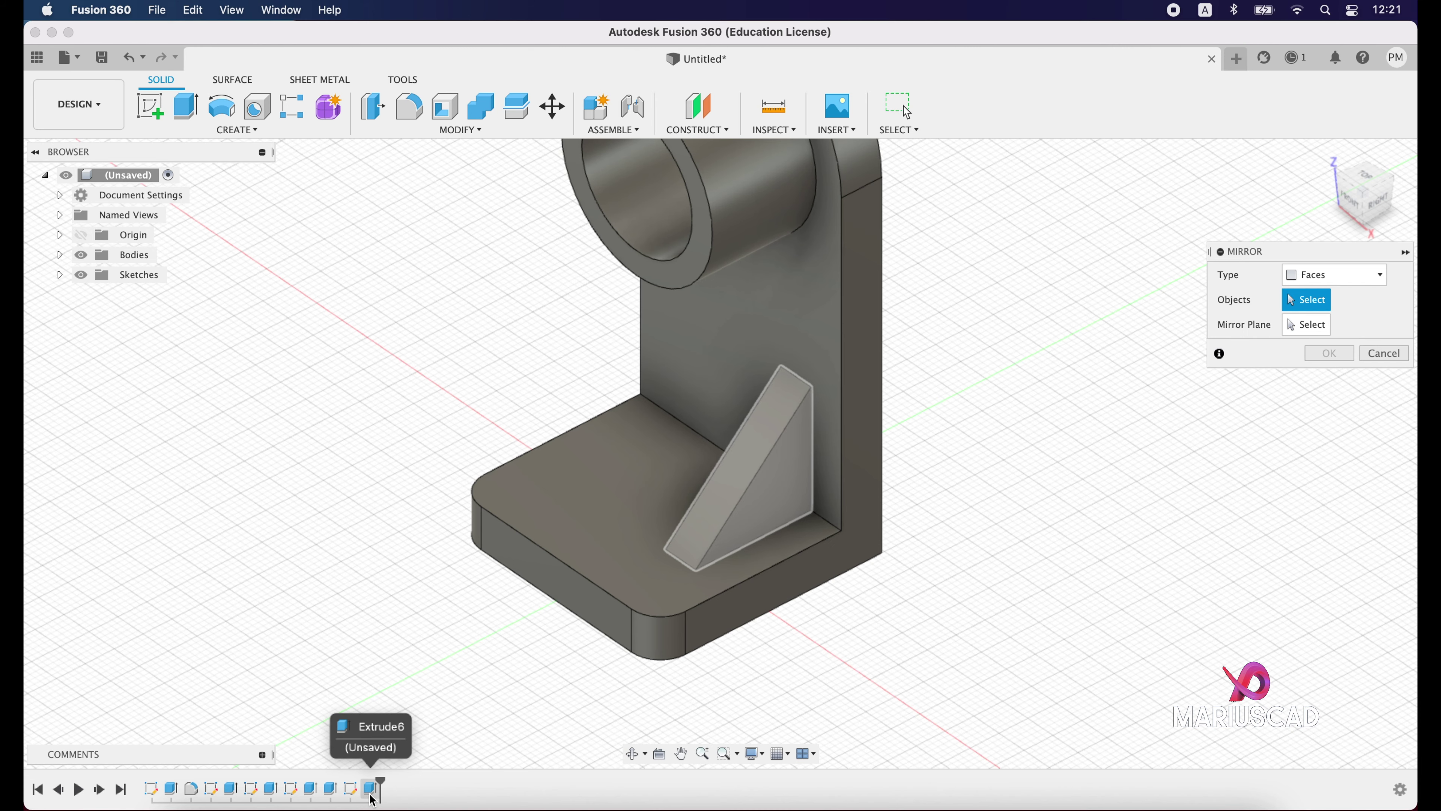
pyautogui.click(372, 792)
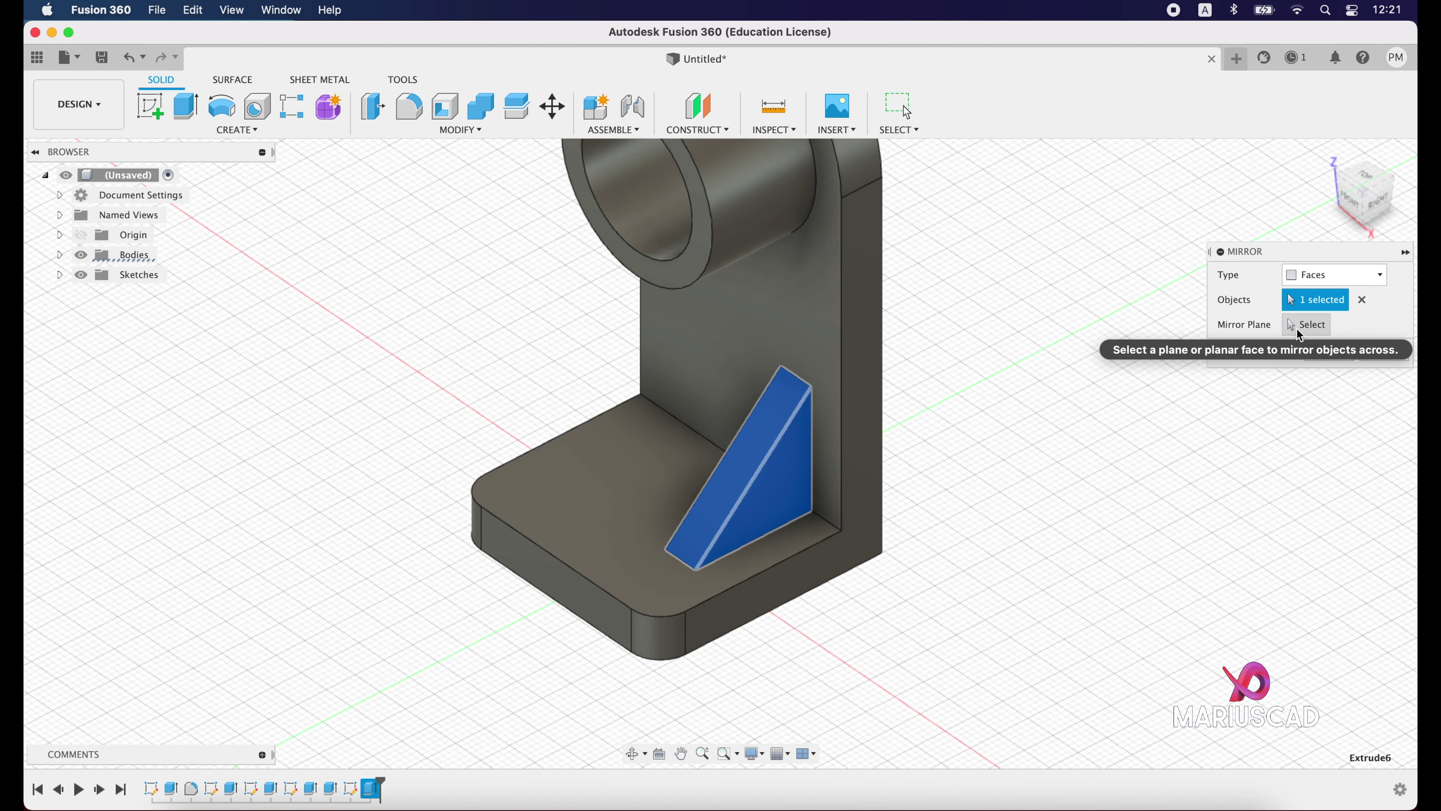
pyautogui.click(1326, 330)
pyautogui.scroll(3, 1129, 383)
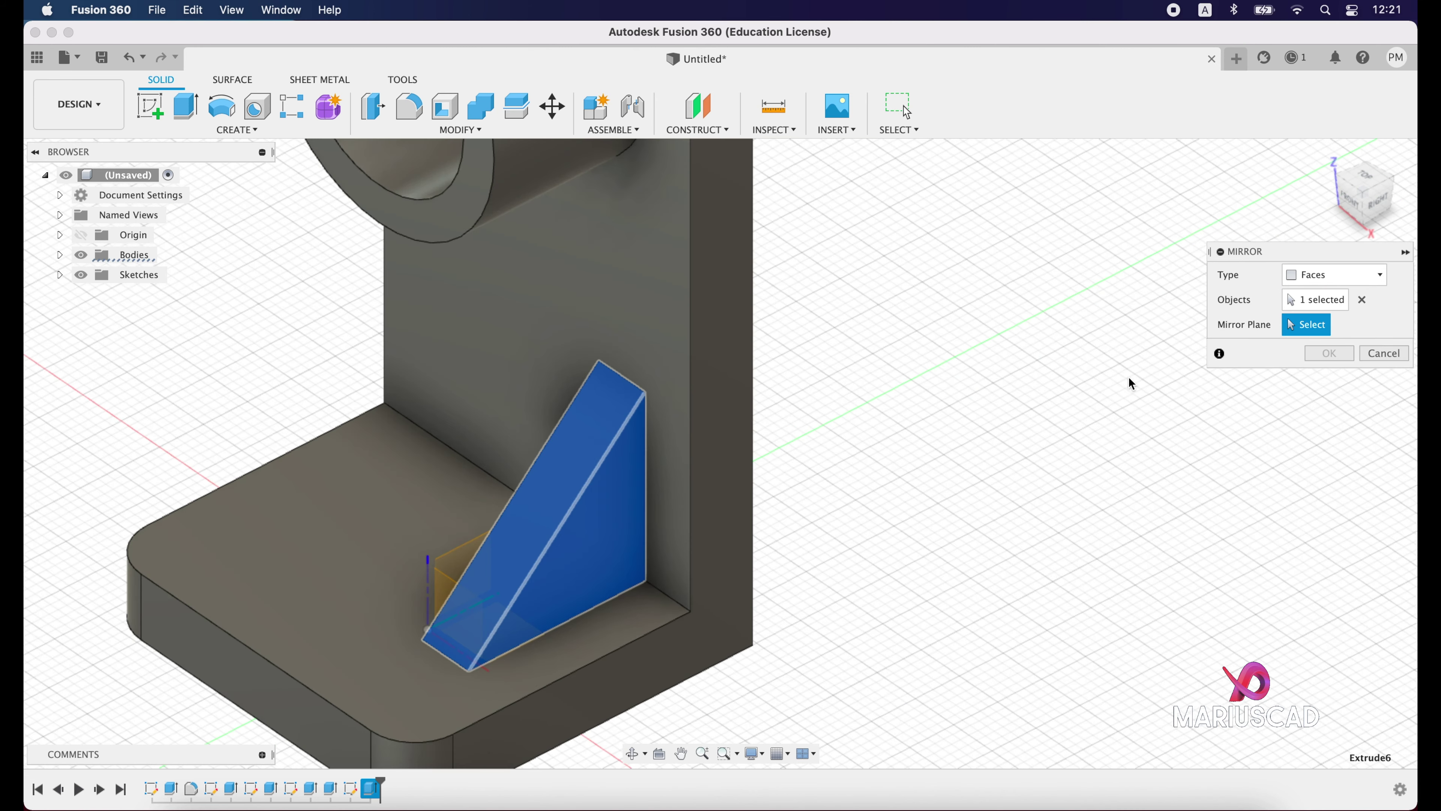
pyautogui.scroll(-10, 1106, 407)
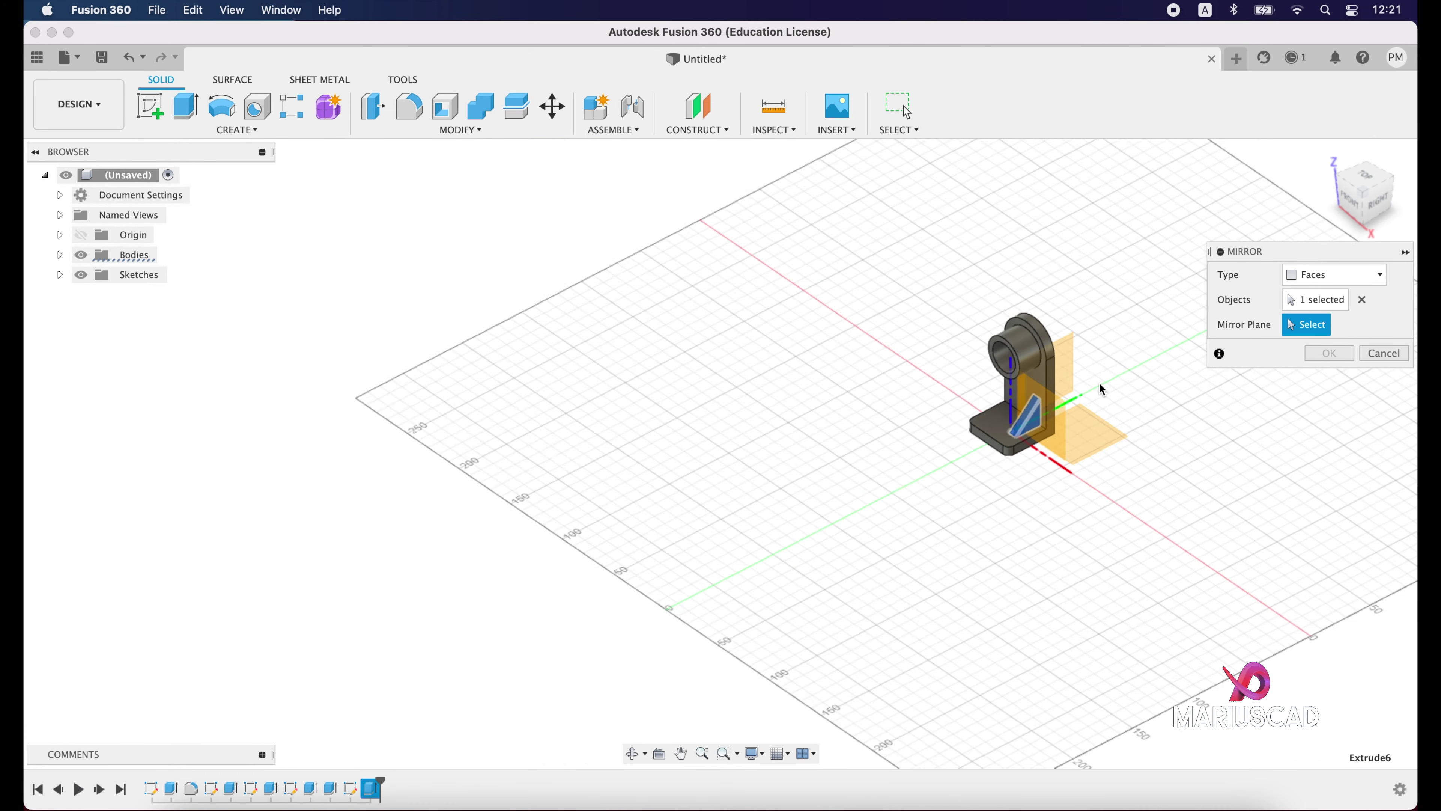
pyautogui.click(1089, 343)
pyautogui.scroll(8, 1062, 397)
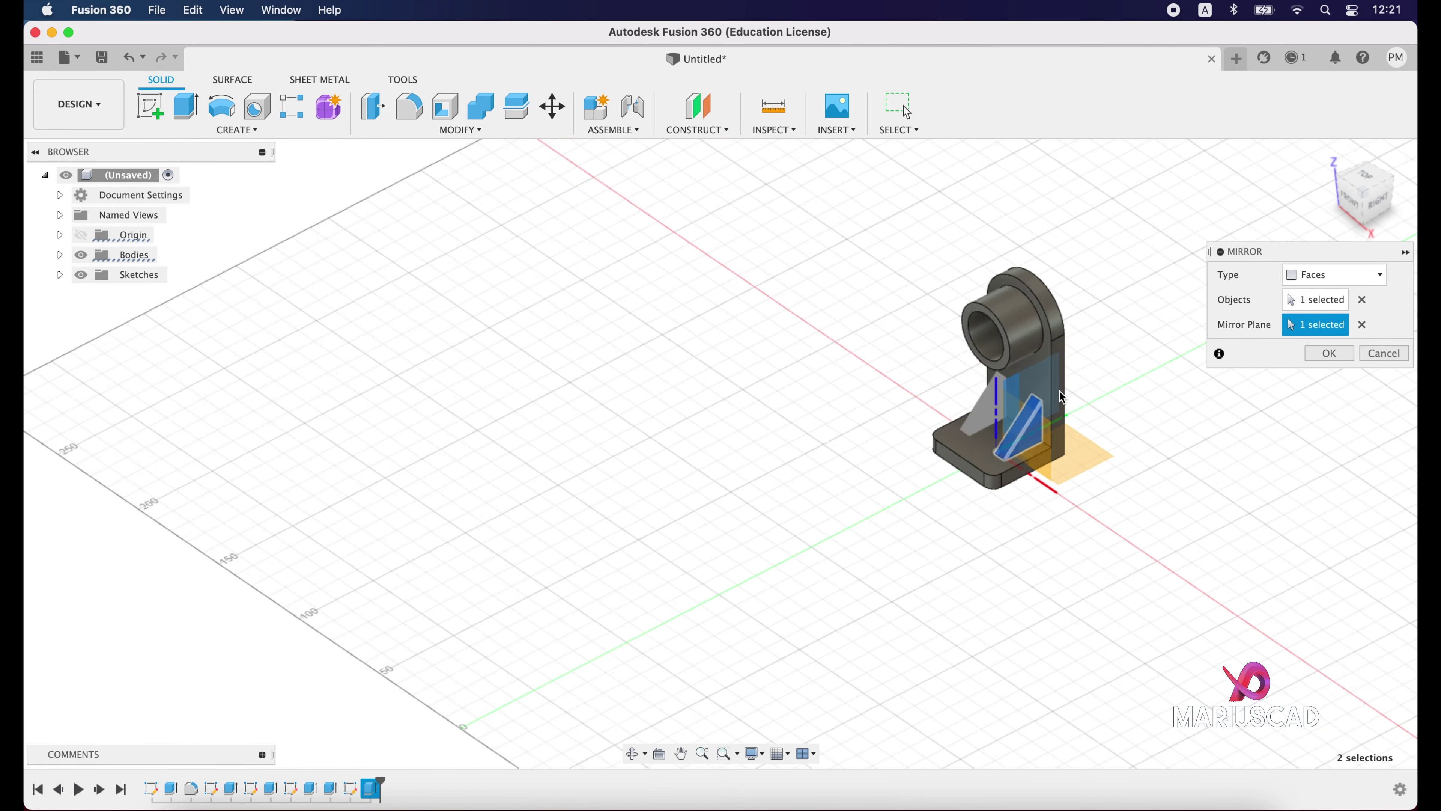
pyautogui.press('Return')
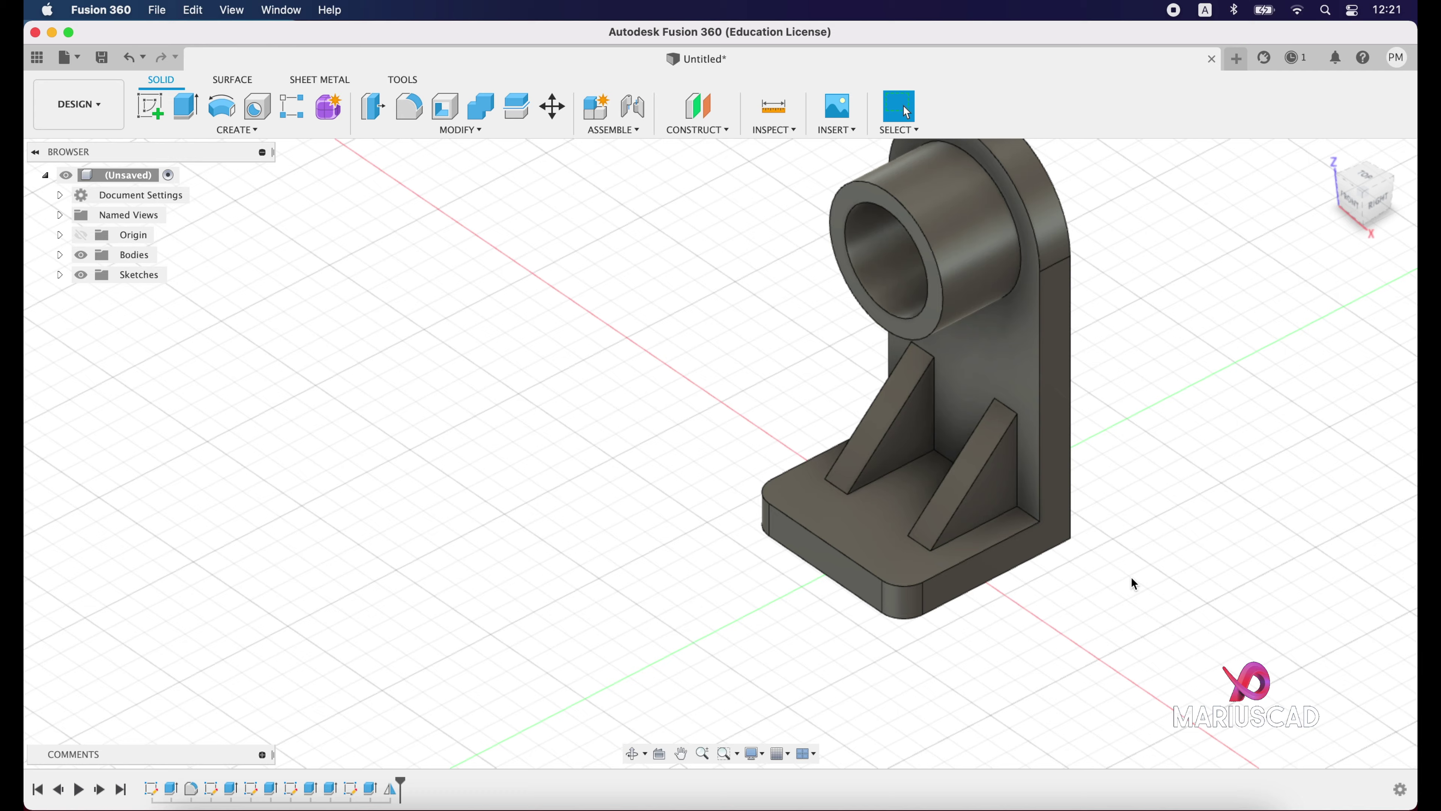
# Reset to the home view, select the whole bracket body and open its Appearance settings.
pyautogui.keyDown('shift'); pyautogui.moveTo(1132, 583); pyautogui.dragTo(1085, 591, button='middle'); pyautogui.keyUp('shift')
pyautogui.press('F6')
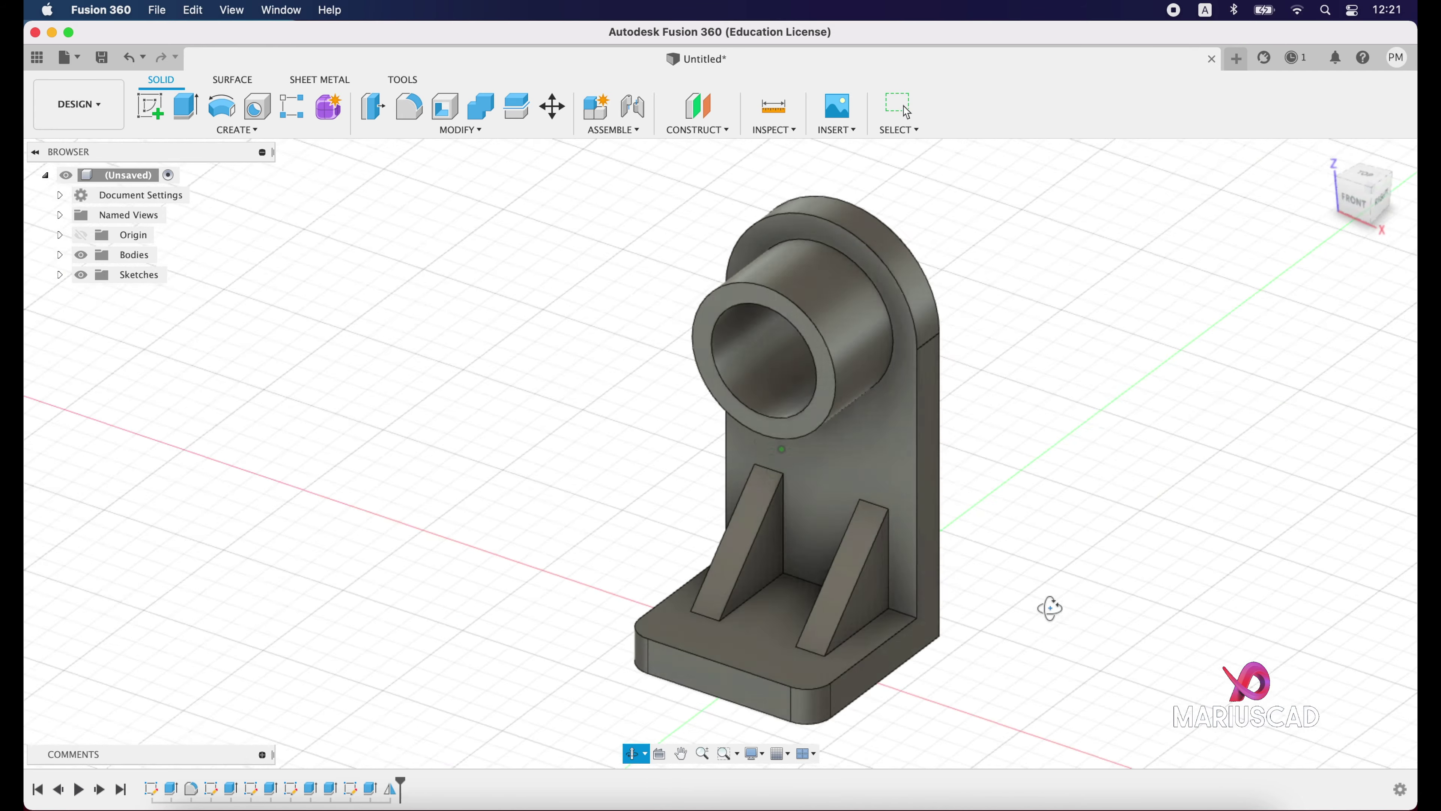
pyautogui.moveTo(1158, 741); pyautogui.dragTo(584, 218)
pyautogui.rightClick(920, 463)
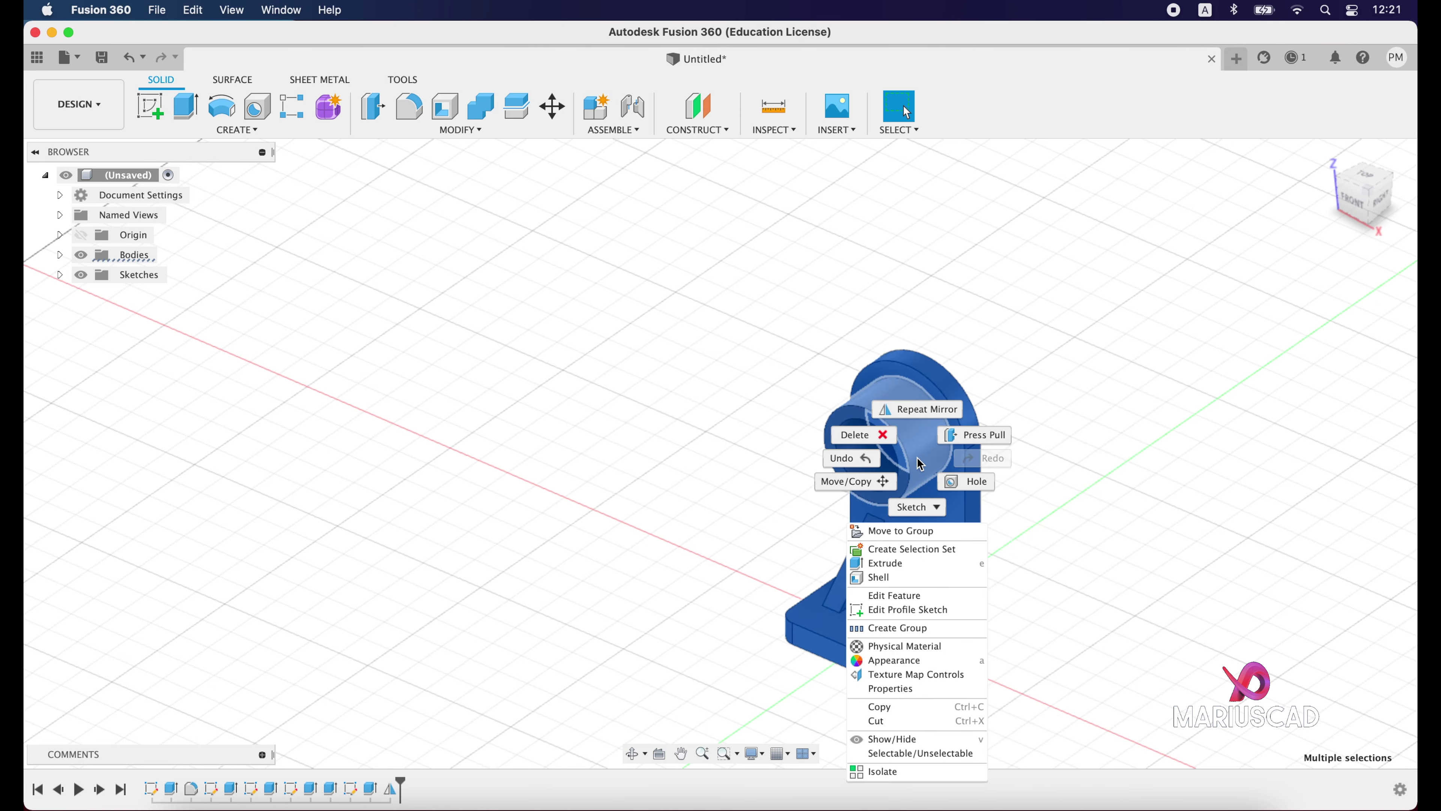
pyautogui.click(919, 660)
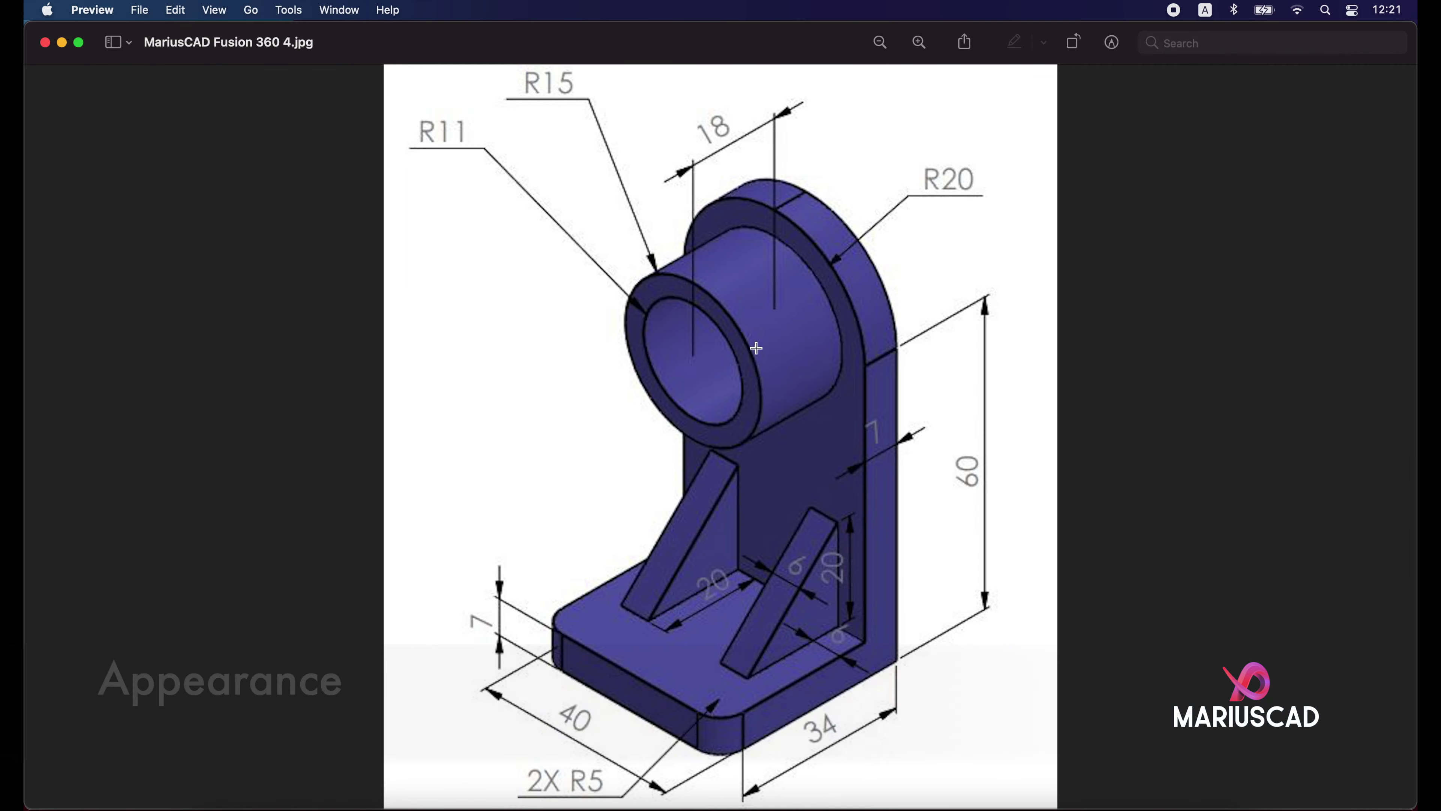
# Search the library for 'blue' and apply Plastic – Translucent Matte (Blue) to the bracket.
pyautogui.click(62, 43)
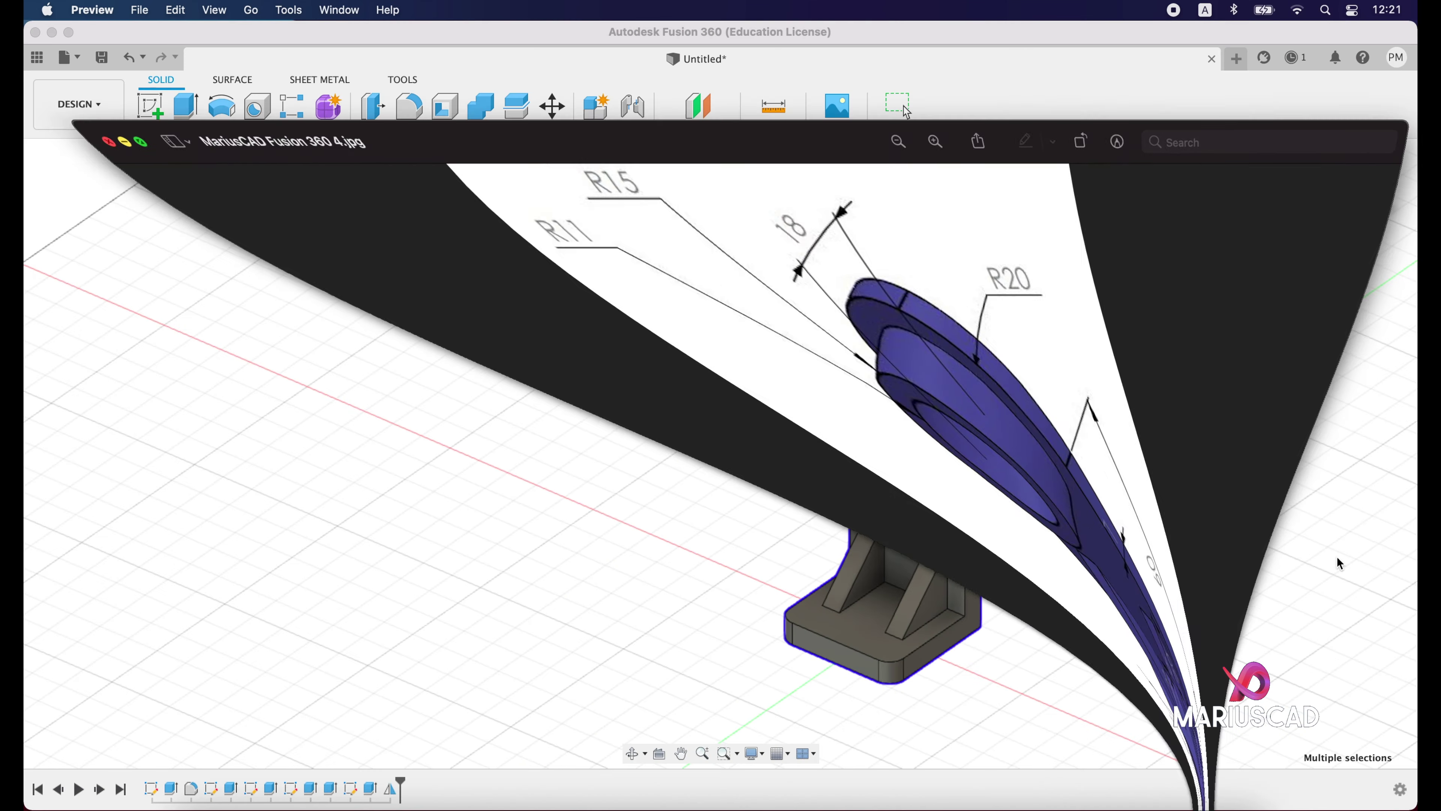
pyautogui.click(1115, 583)
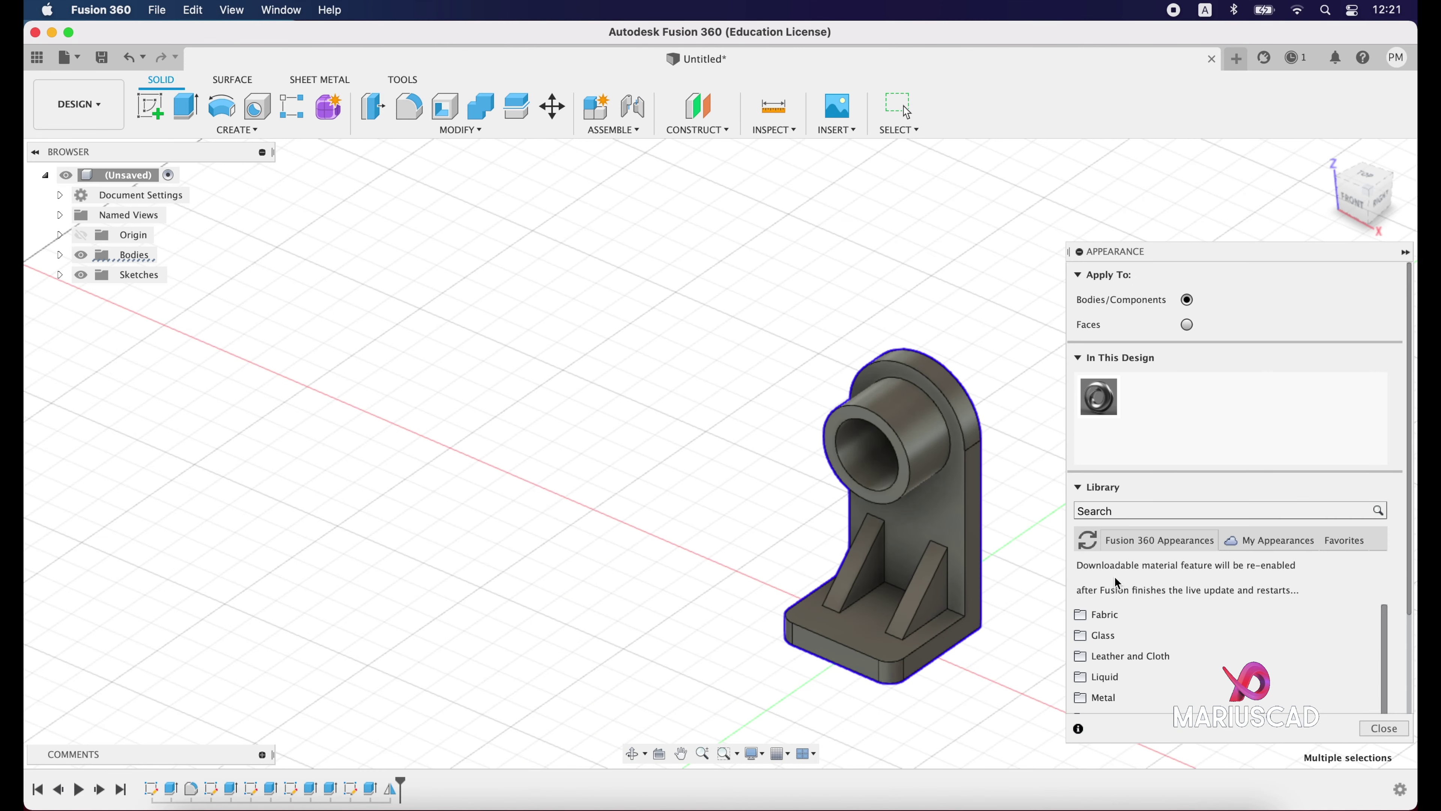
pyautogui.click(1147, 510)
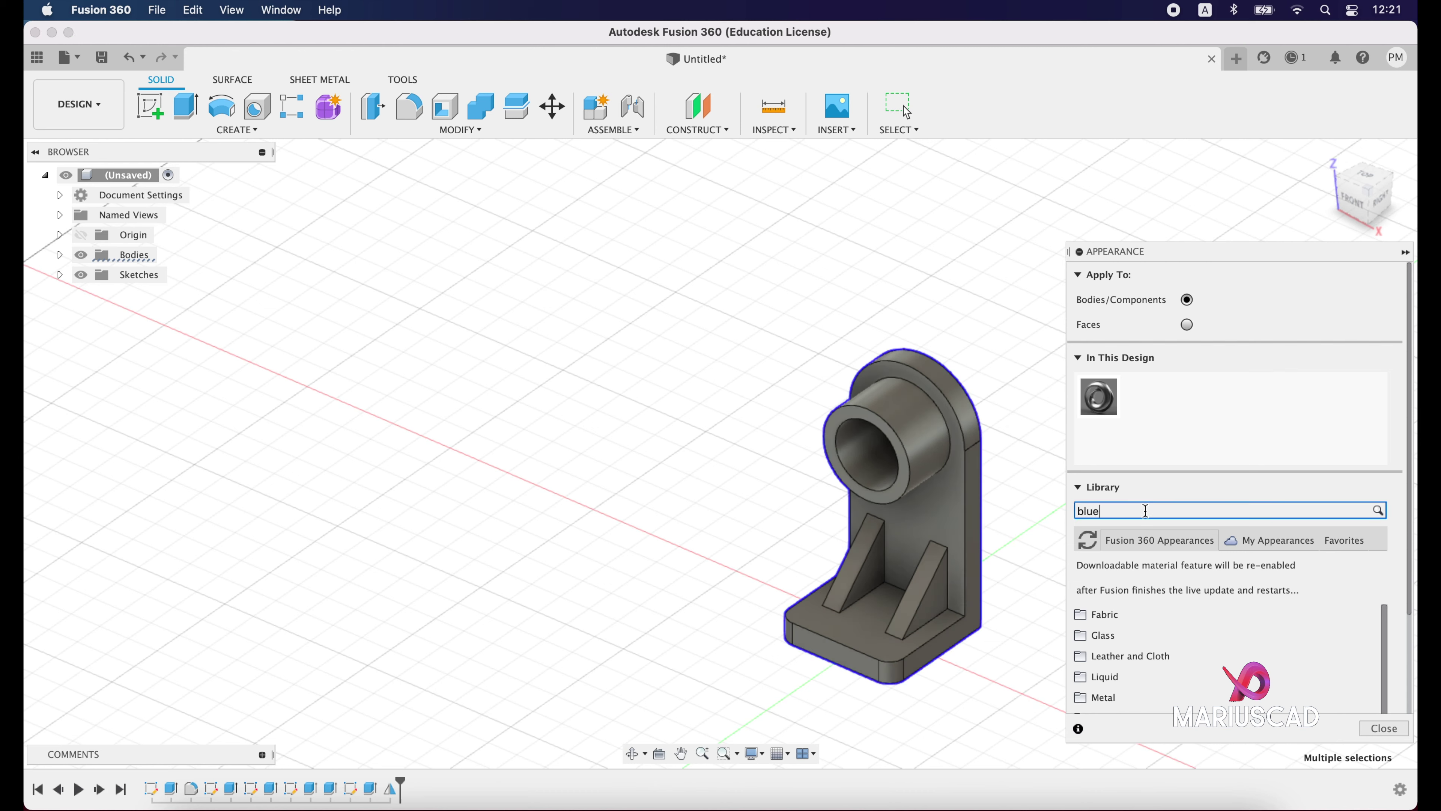
pyautogui.scroll(-5, 1302, 626)
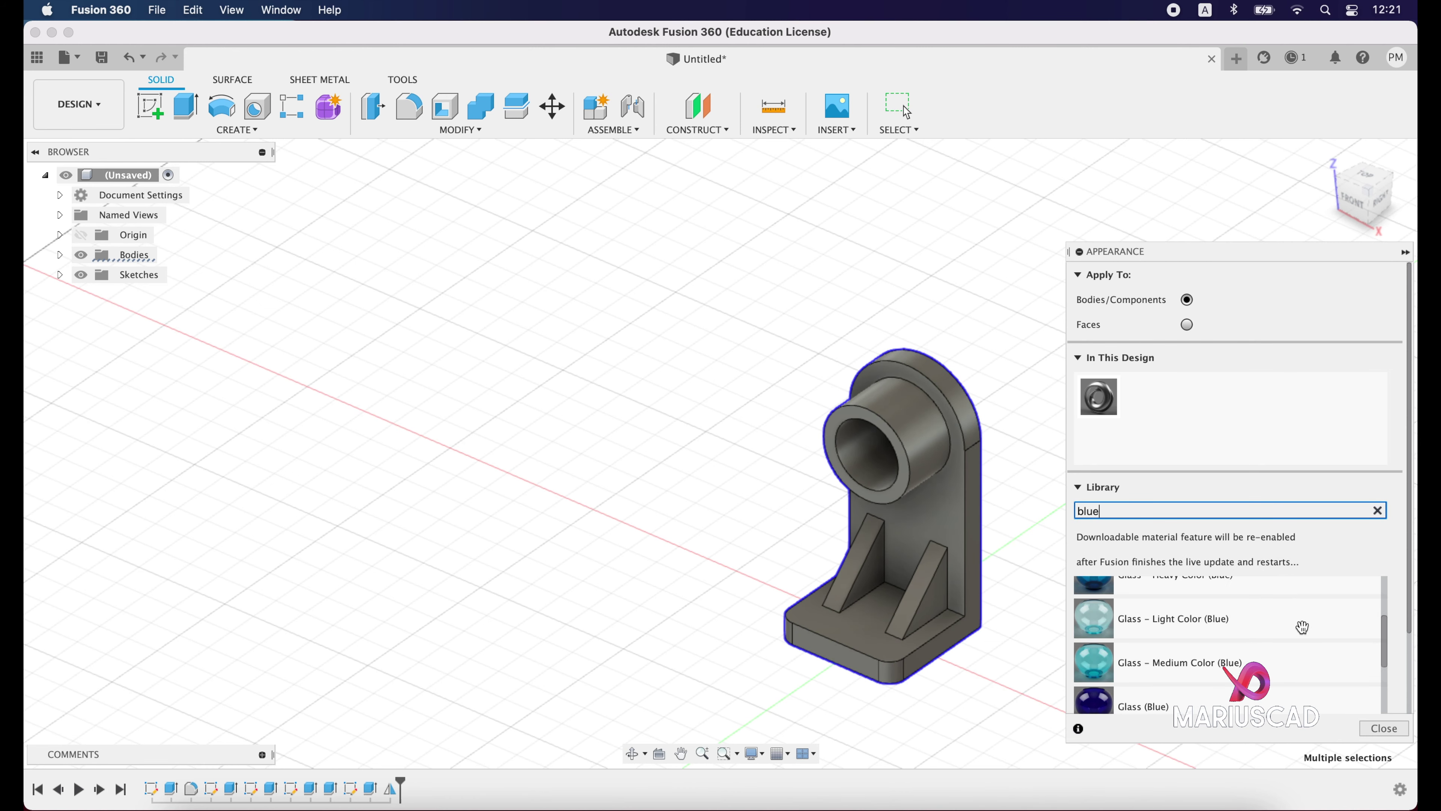
pyautogui.scroll(-5, 1302, 626)
pyautogui.scroll(3, 1300, 627)
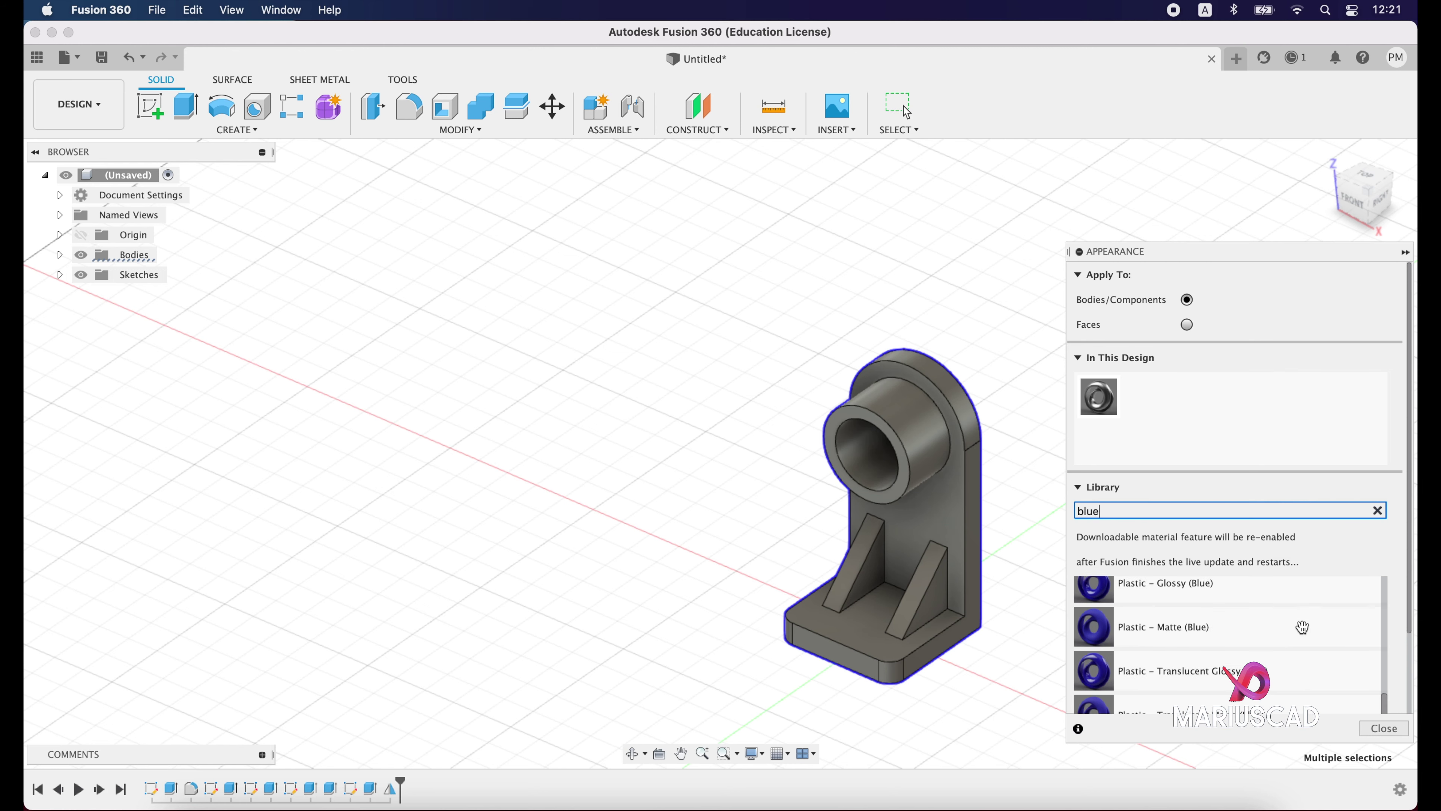
pyautogui.scroll(-3, 1299, 627)
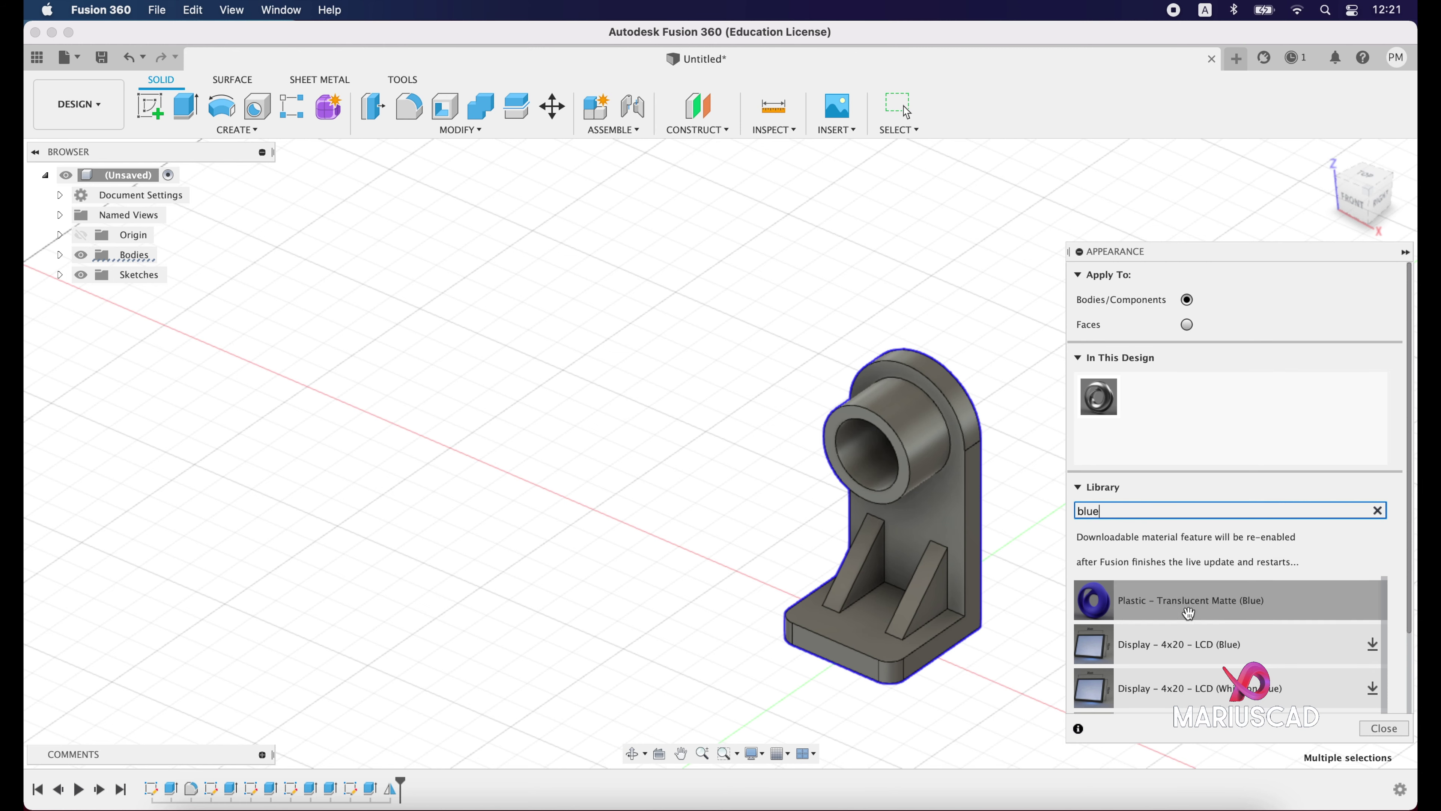
pyautogui.moveTo(1085, 567); pyautogui.dragTo(917, 491)
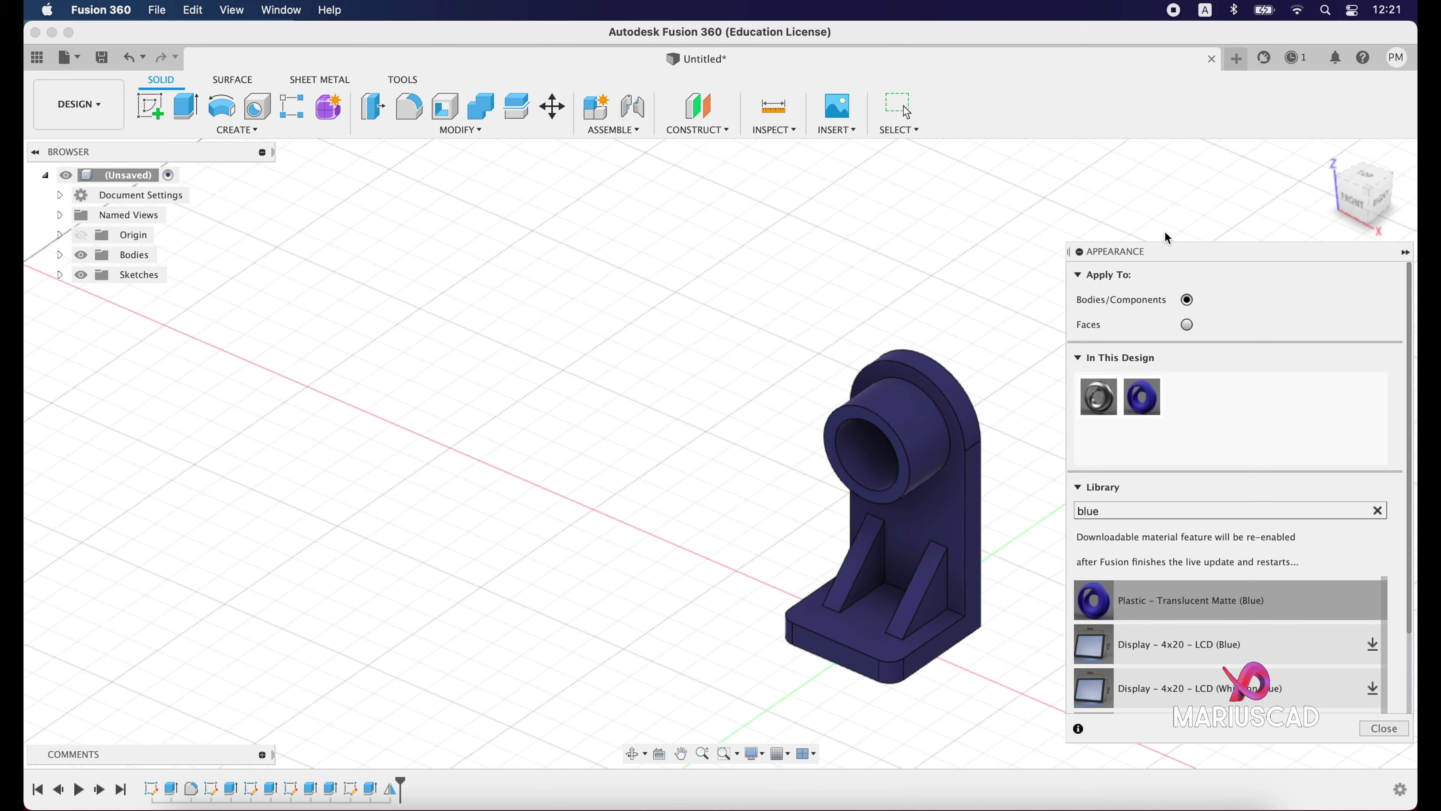
pyautogui.click(1383, 727)
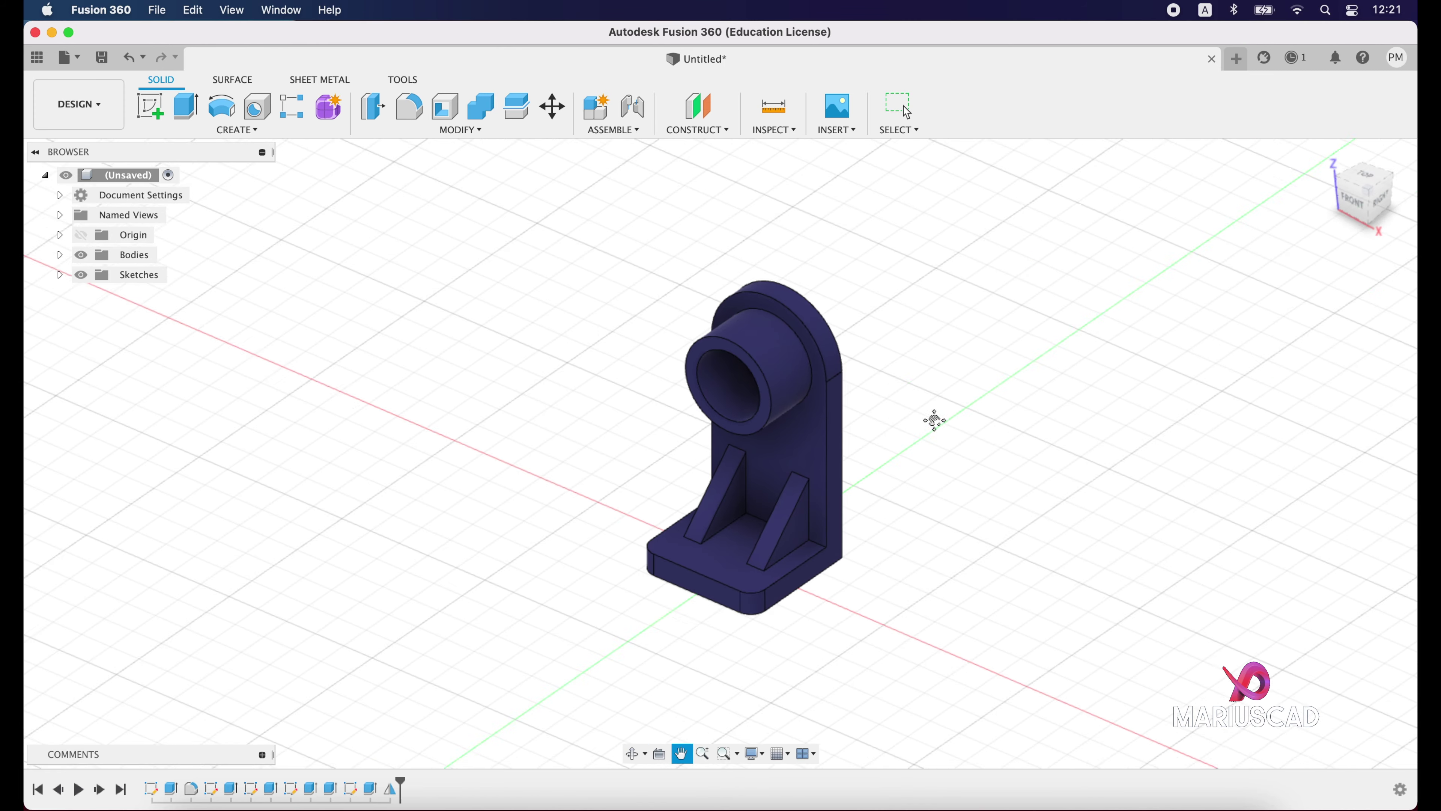
pyautogui.moveTo(904, 479); pyautogui.dragTo(1020, 534, button='middle')
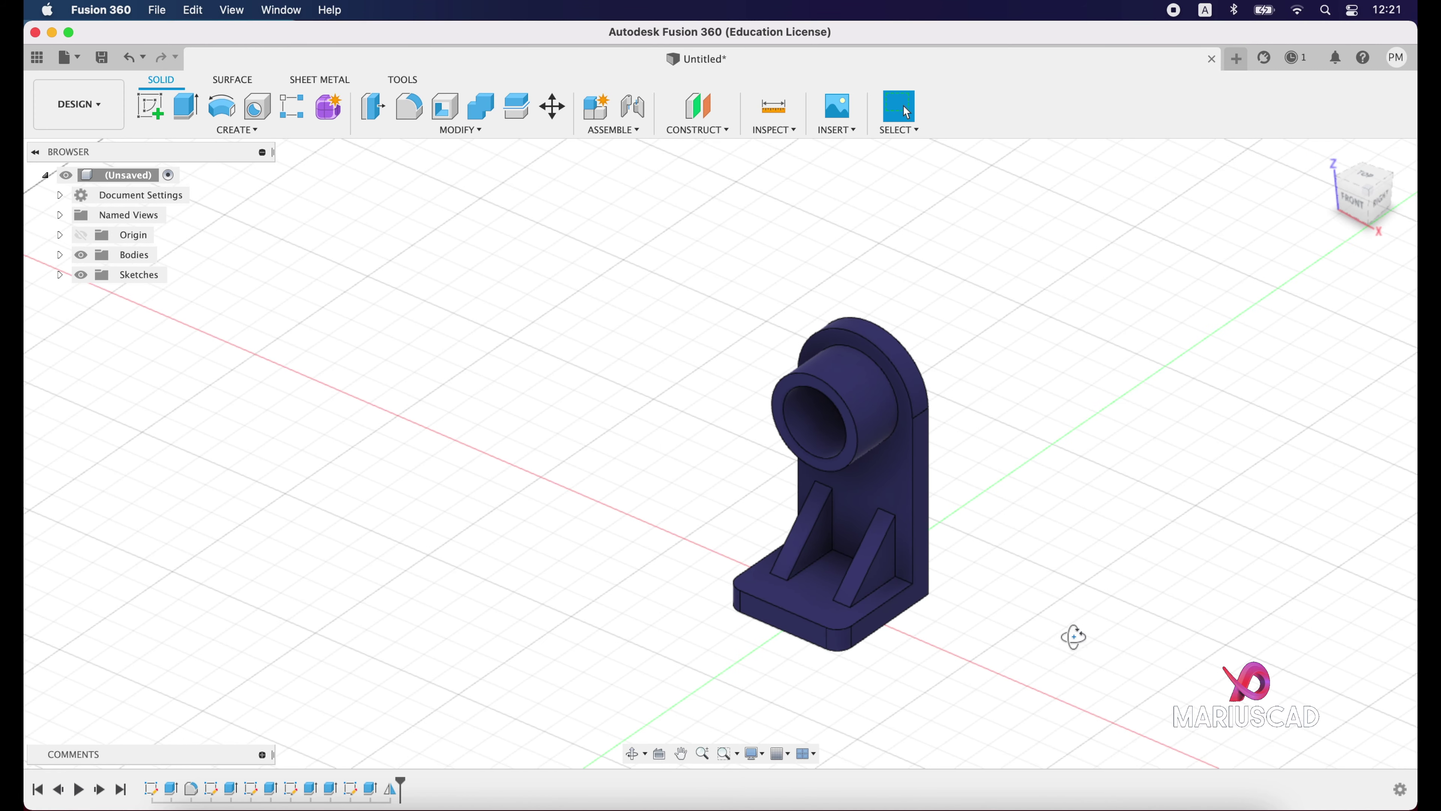